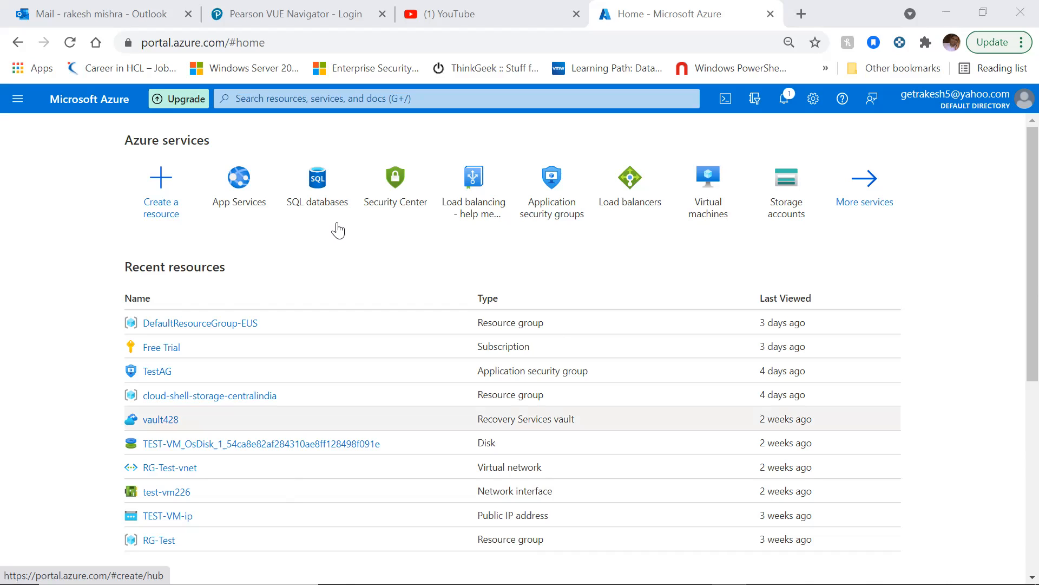
- Search the portal for 'app ser' and open the empty App Services list from its home tile
{"action": "left_click", "coordinate": [394, 106]}
{"action": "type", "text": "app ser"}
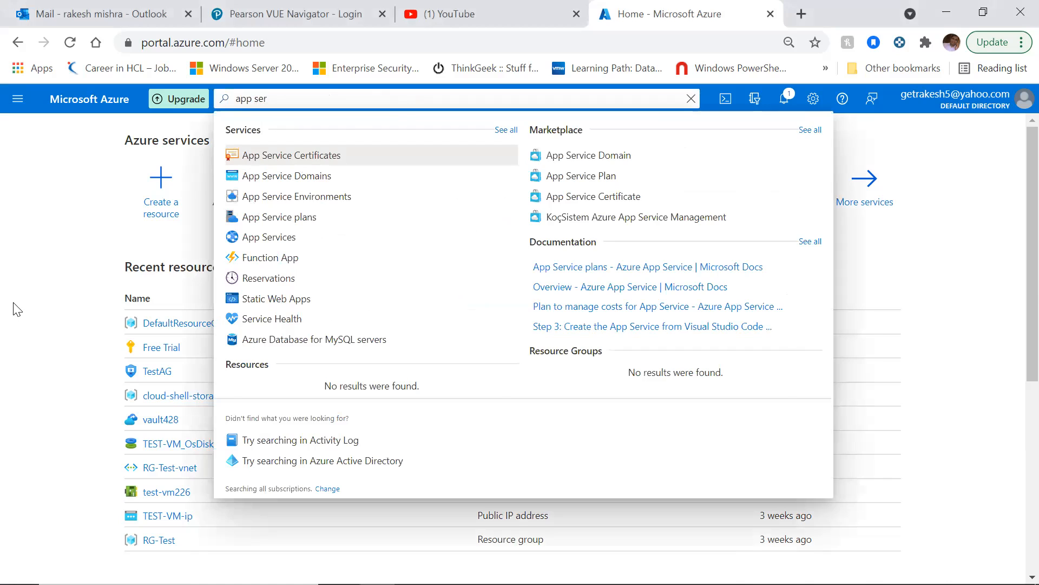
{"action": "left_click", "coordinate": [17, 309]}
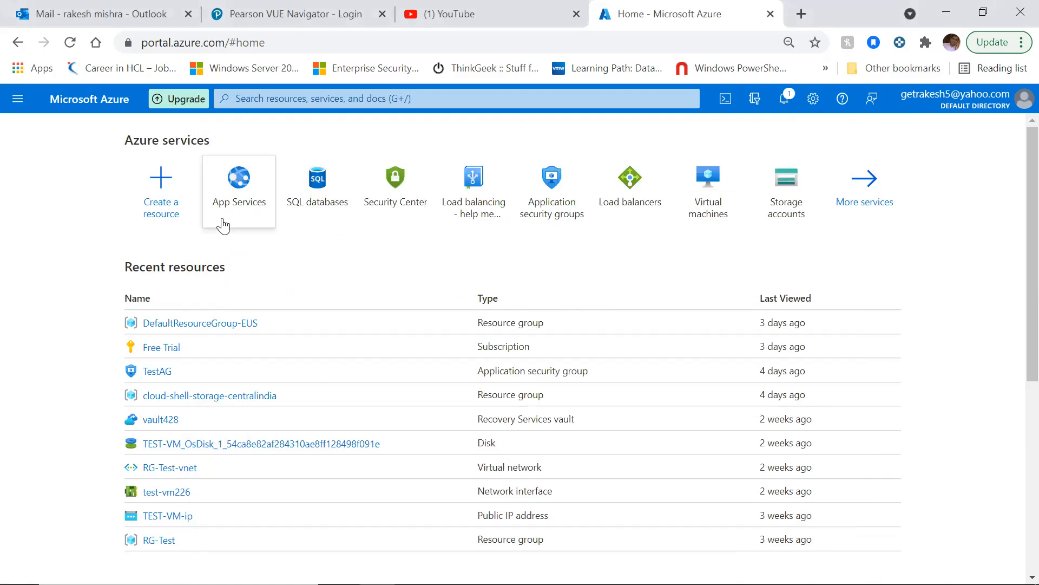
{"action": "left_click", "coordinate": [243, 187]}
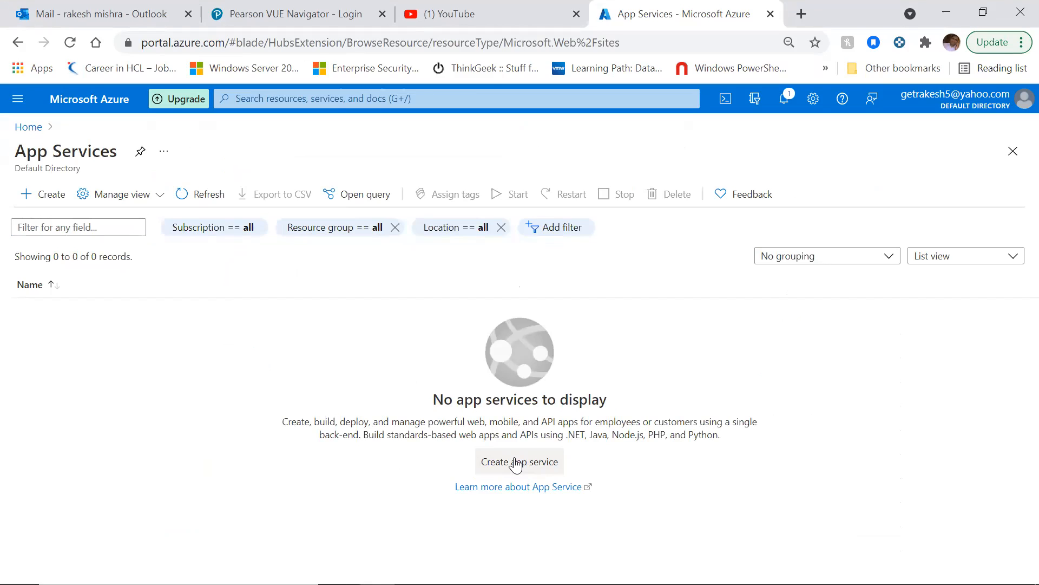
- Start a new web app with 'Create app service' in the empty App Services blade
{"action": "left_click", "coordinate": [516, 464]}
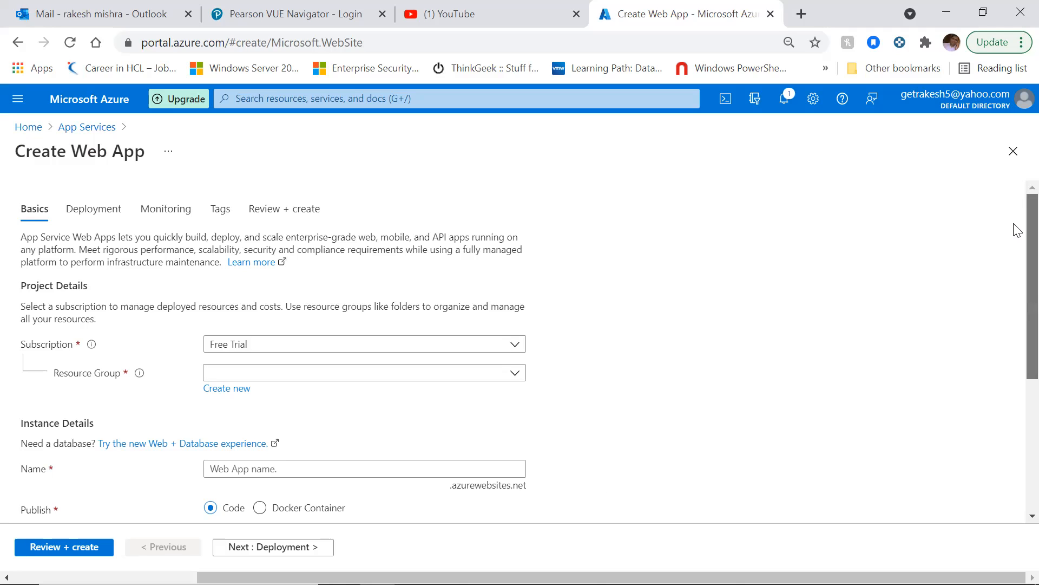
- Choose azvm104_group as the new web app's resource group
{"action": "scroll", "coordinate": [1018, 244], "scroll_direction": "down", "scroll_amount": 2}
{"action": "scroll", "coordinate": [1018, 272], "scroll_direction": "up", "scroll_amount": 2}
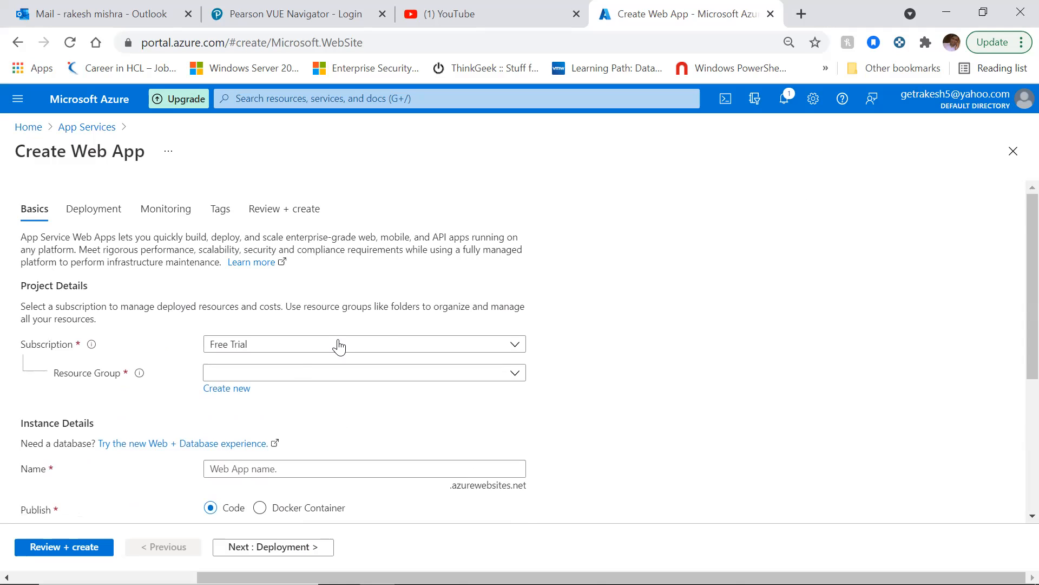
{"action": "left_click", "coordinate": [515, 378]}
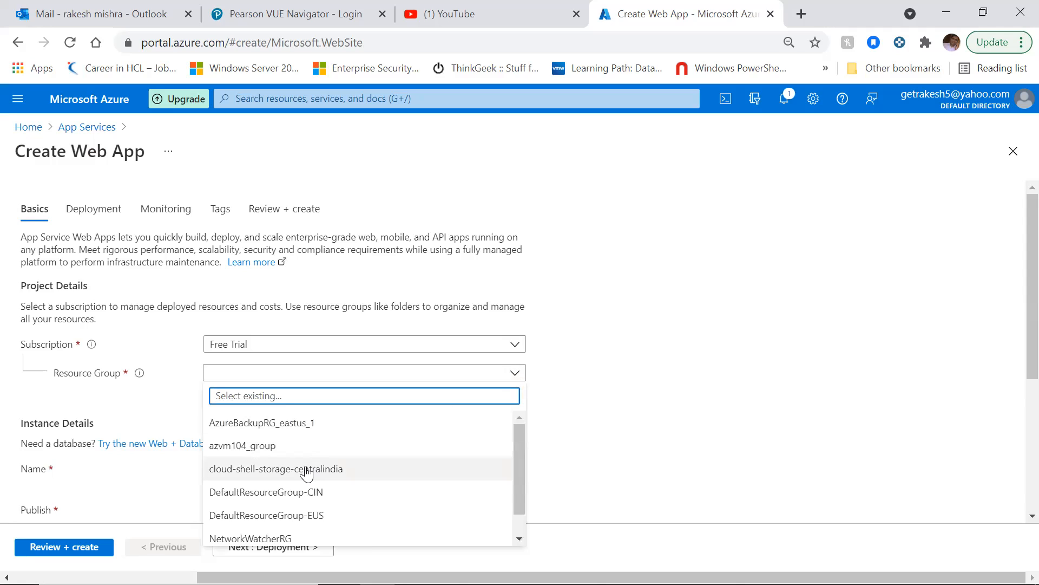
{"action": "left_click", "coordinate": [262, 453]}
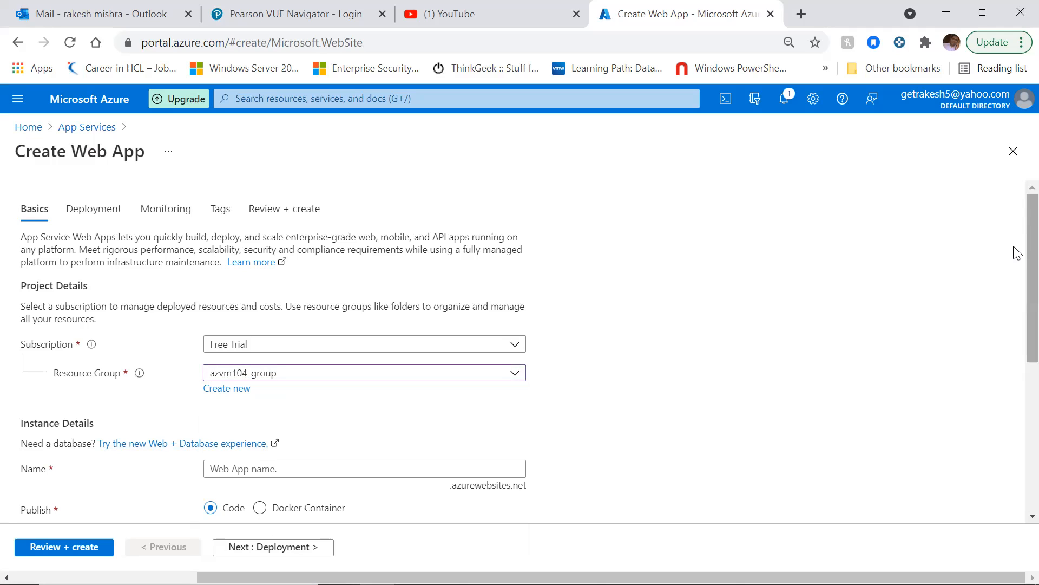
{"action": "scroll", "coordinate": [1016, 271], "scroll_direction": "down", "scroll_amount": 4}
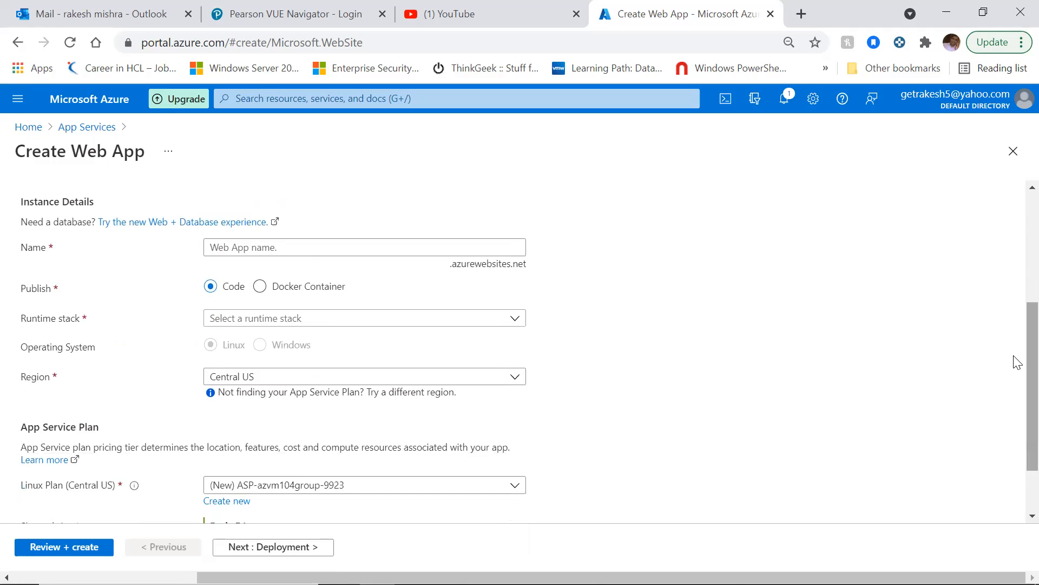
{"action": "left_click", "coordinate": [286, 245]}
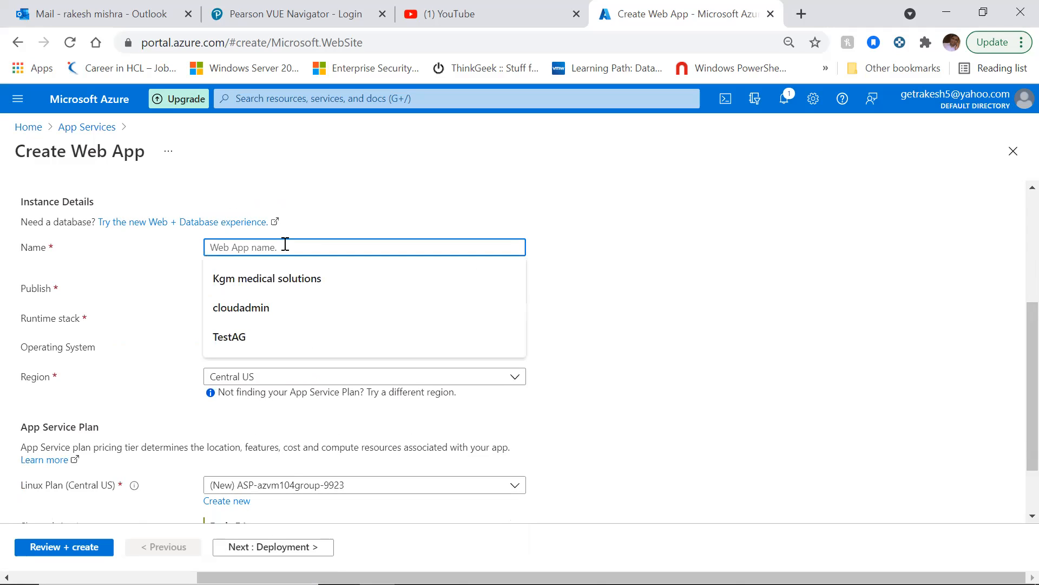
- Name the web app testapp005 after testapp and testapp007 prove unavailable
{"action": "type", "text": "testapp"}
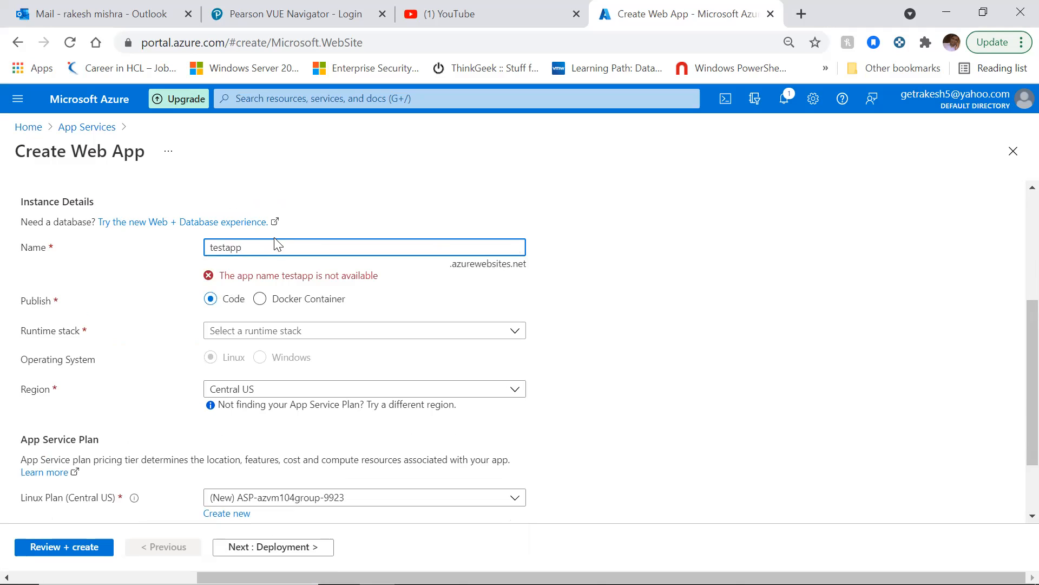
{"action": "type", "text": "007"}
{"action": "left_click", "coordinate": [785, 303]}
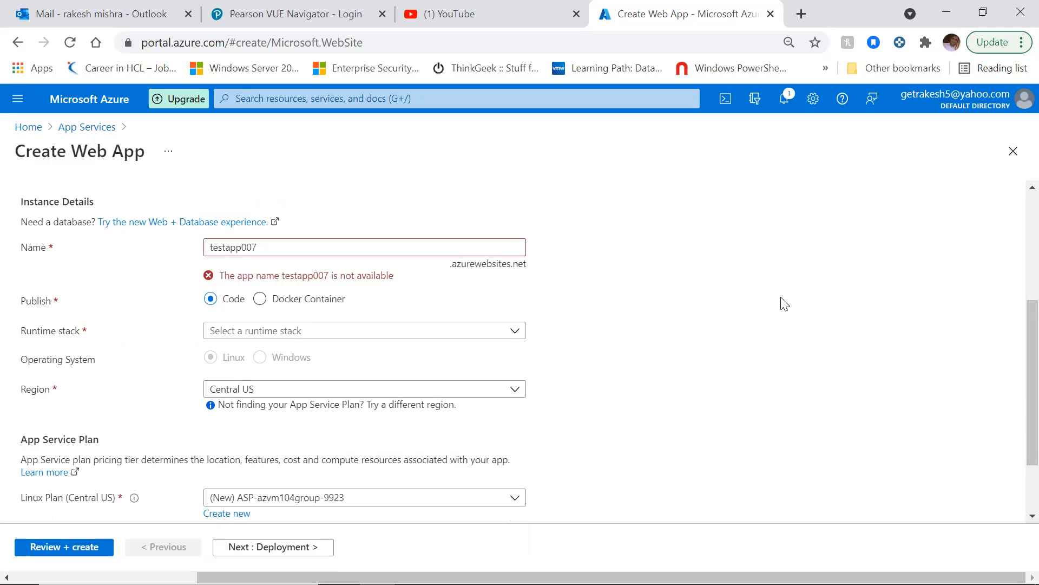
{"action": "left_click", "coordinate": [287, 250]}
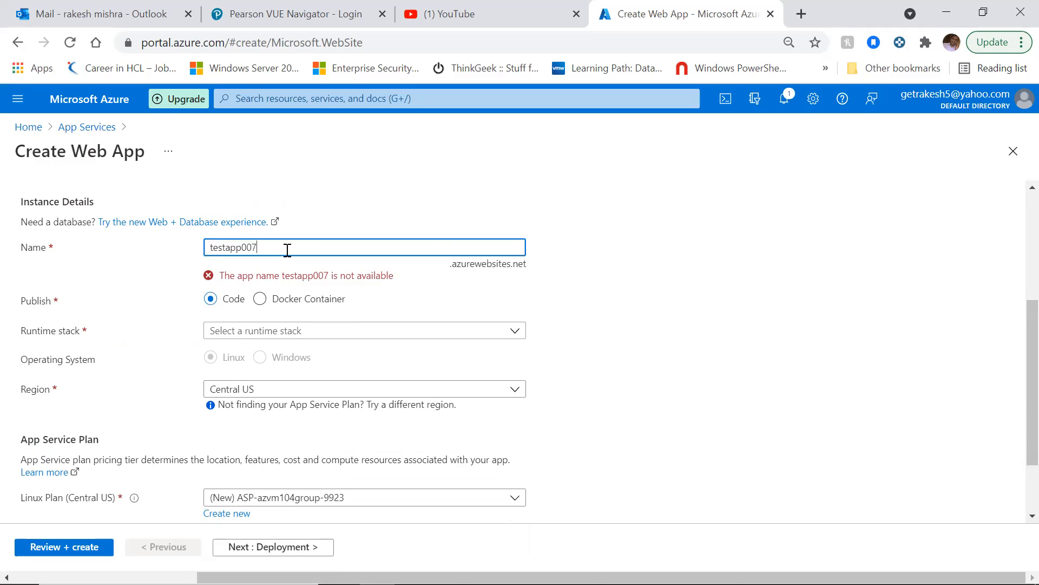
{"action": "key", "text": "BackSpace"}
{"action": "type", "text": "05"}
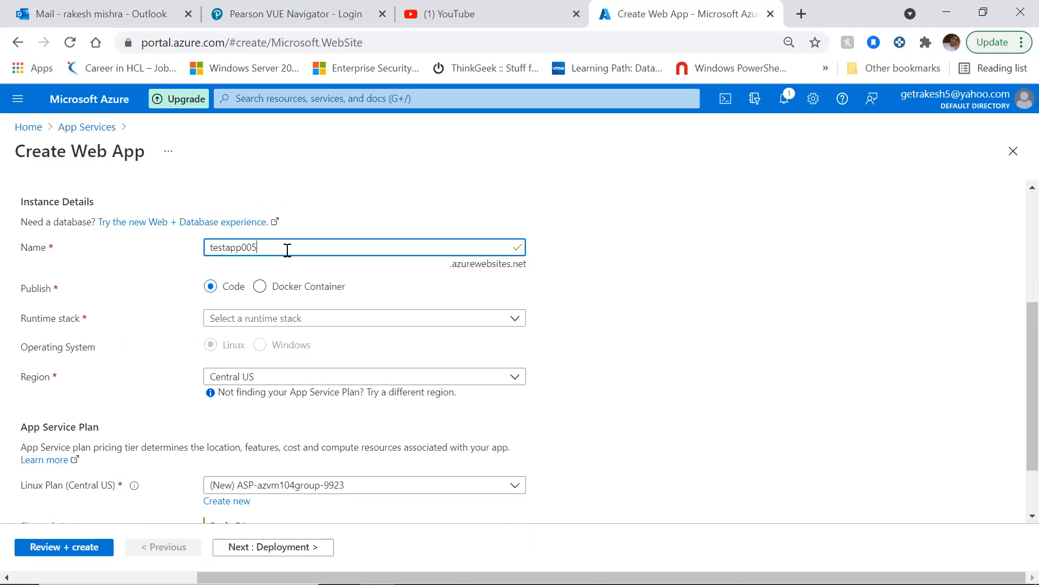
{"action": "left_click", "coordinate": [817, 330]}
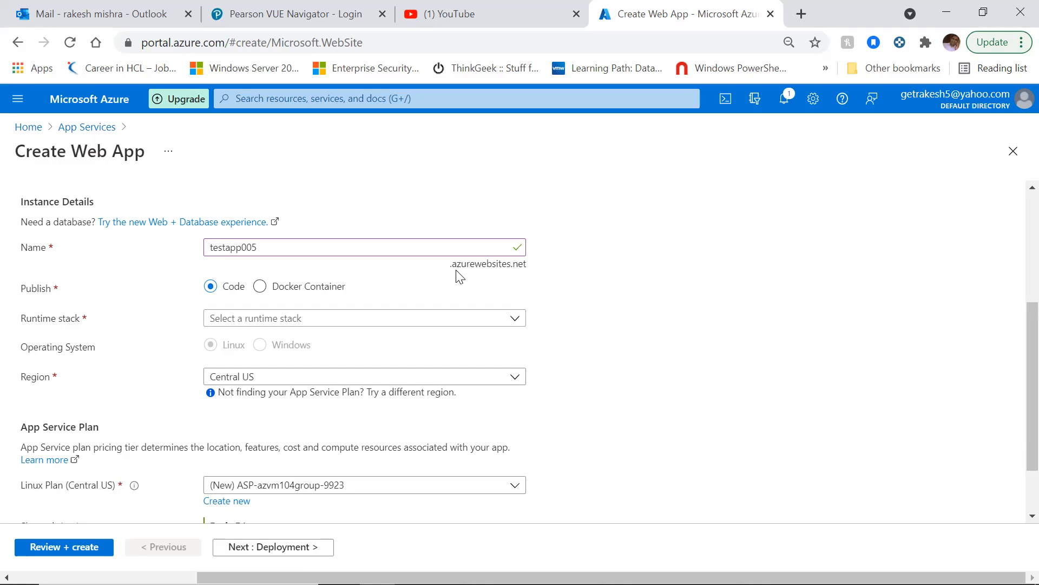
{"action": "left_click_drag", "start_coordinate": [448, 265], "coordinate": [563, 281]}
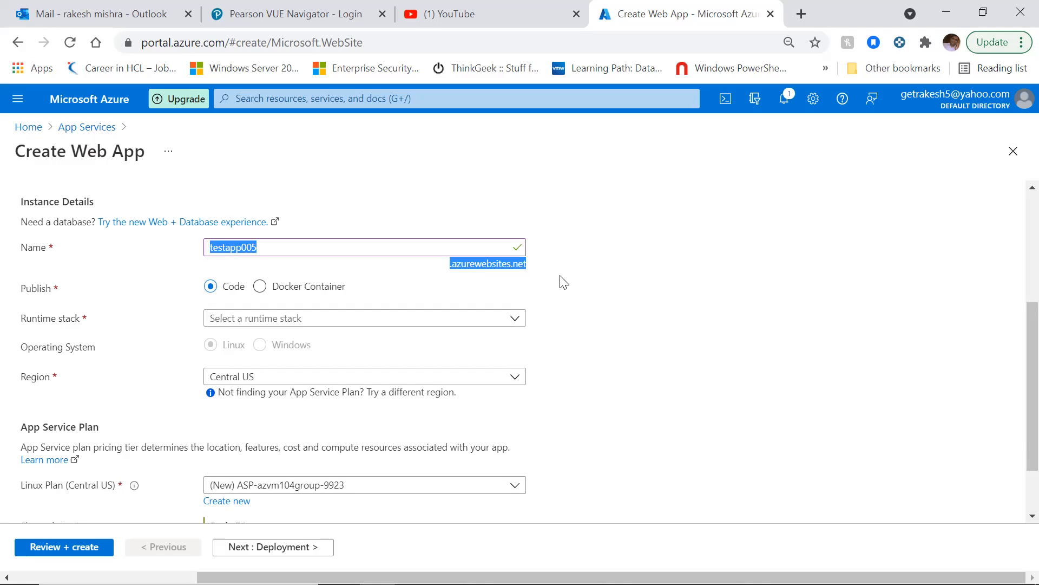
{"action": "left_click", "coordinate": [563, 282]}
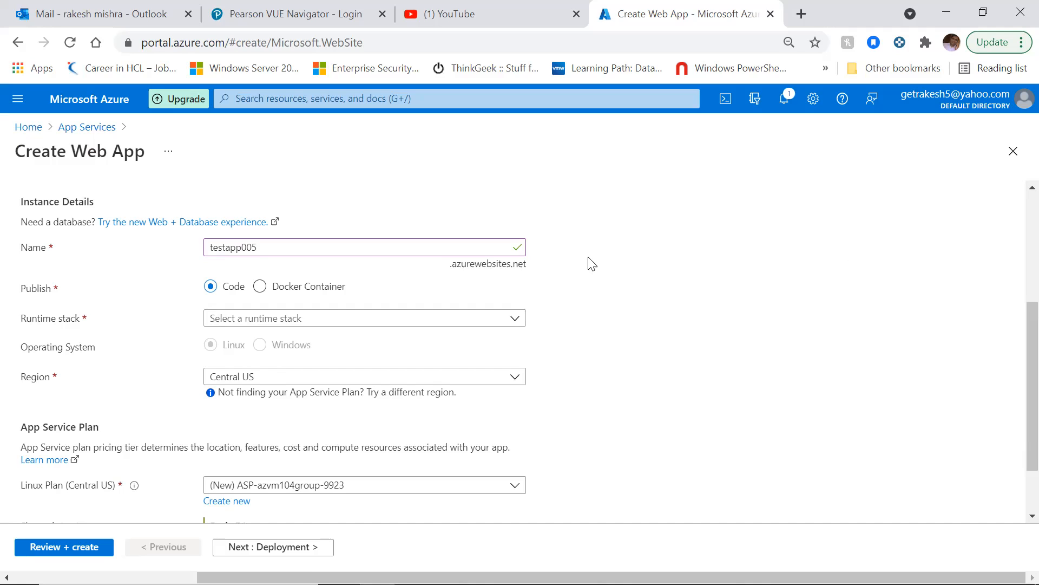
{"action": "triple_click", "coordinate": [476, 264]}
{"action": "left_click", "coordinate": [607, 282]}
- Browse the runtime stacks and select .NET 5, switching to a Windows Free F1 plan
{"action": "left_click", "coordinate": [514, 320]}
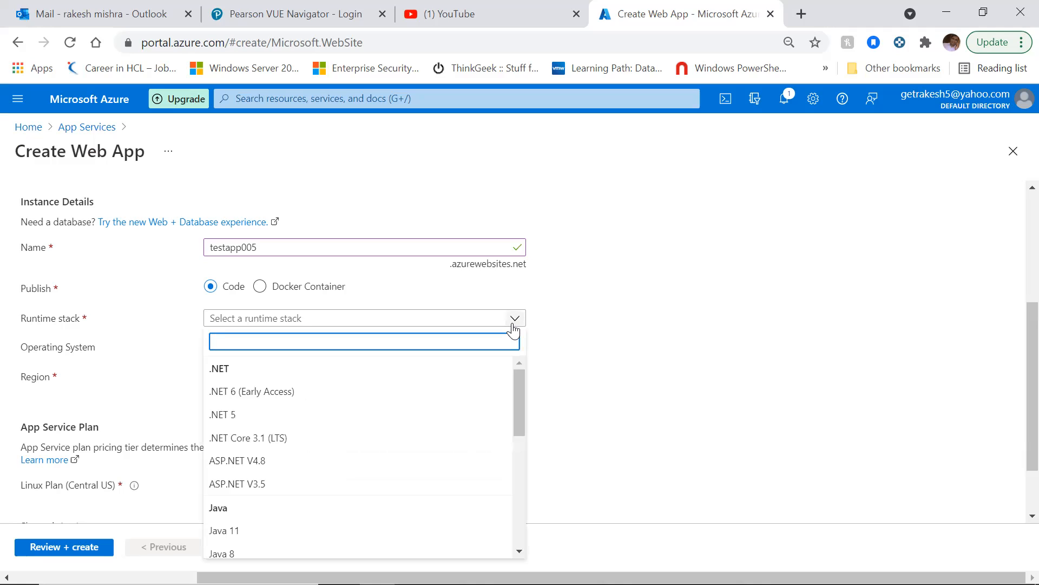
{"action": "scroll", "coordinate": [1014, 376], "scroll_direction": "down", "scroll_amount": 2}
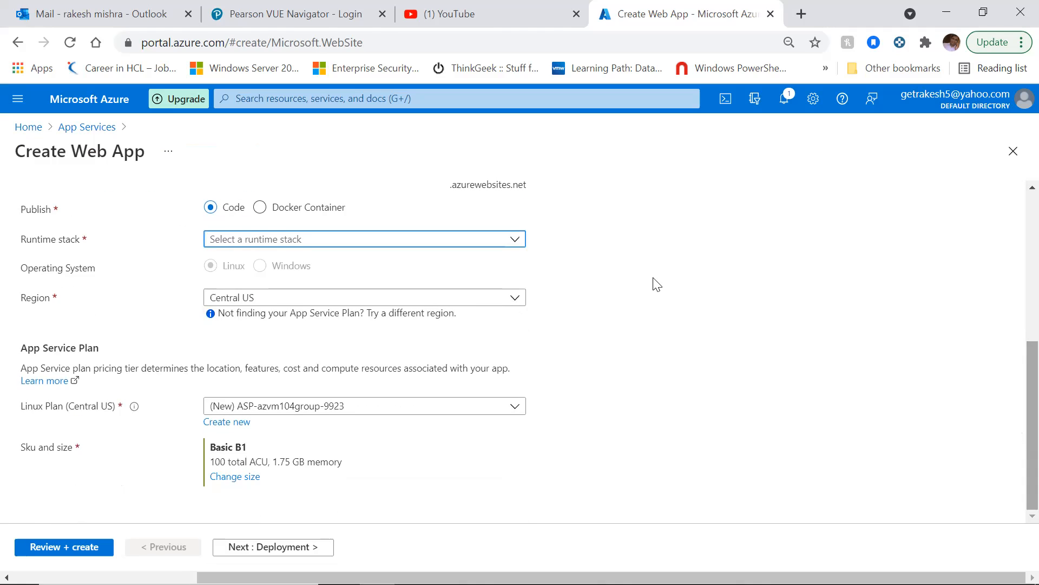
{"action": "left_click", "coordinate": [514, 239]}
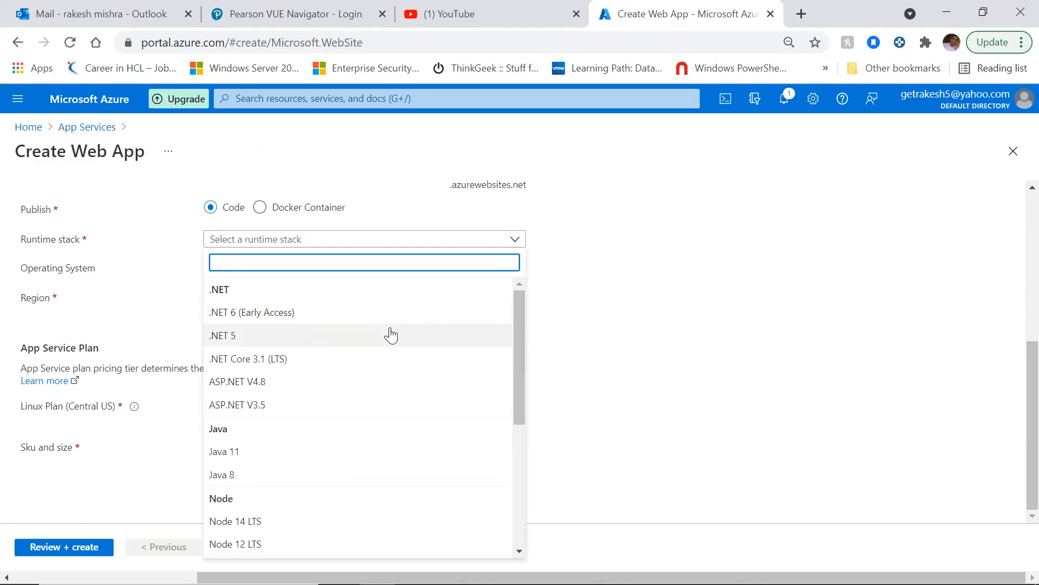
{"action": "left_click", "coordinate": [516, 324]}
{"action": "left_click_drag", "start_coordinate": [516, 324], "coordinate": [513, 470]}
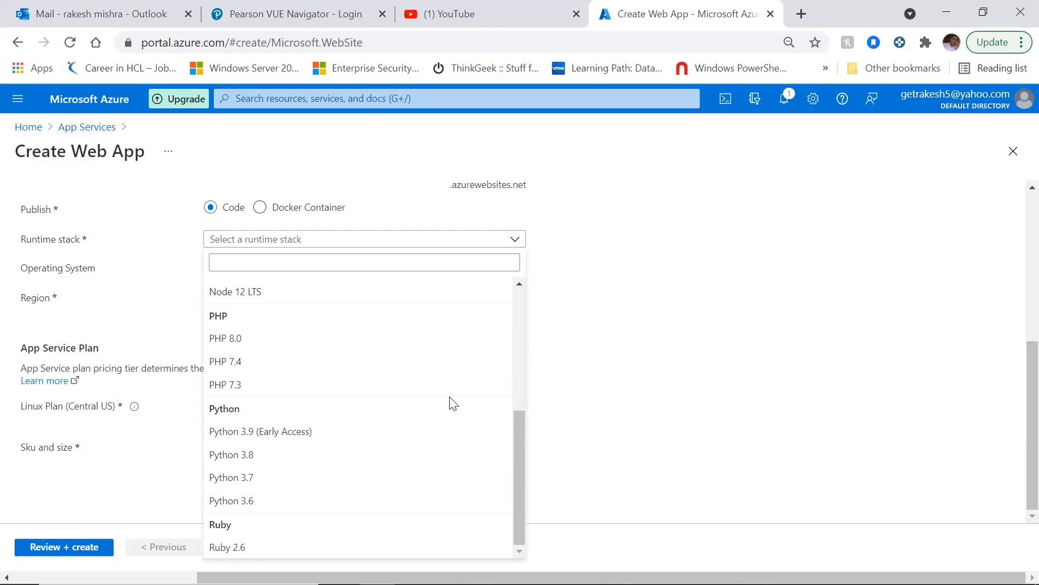
{"action": "mouse_move", "coordinate": [516, 453]}
{"action": "left_mouse_down"}
{"action": "mouse_move", "coordinate": [510, 325]}
{"action": "mouse_move", "coordinate": [520, 450]}
{"action": "left_mouse_up"}
{"action": "scroll", "coordinate": [505, 335], "scroll_direction": "up", "scroll_amount": 5}
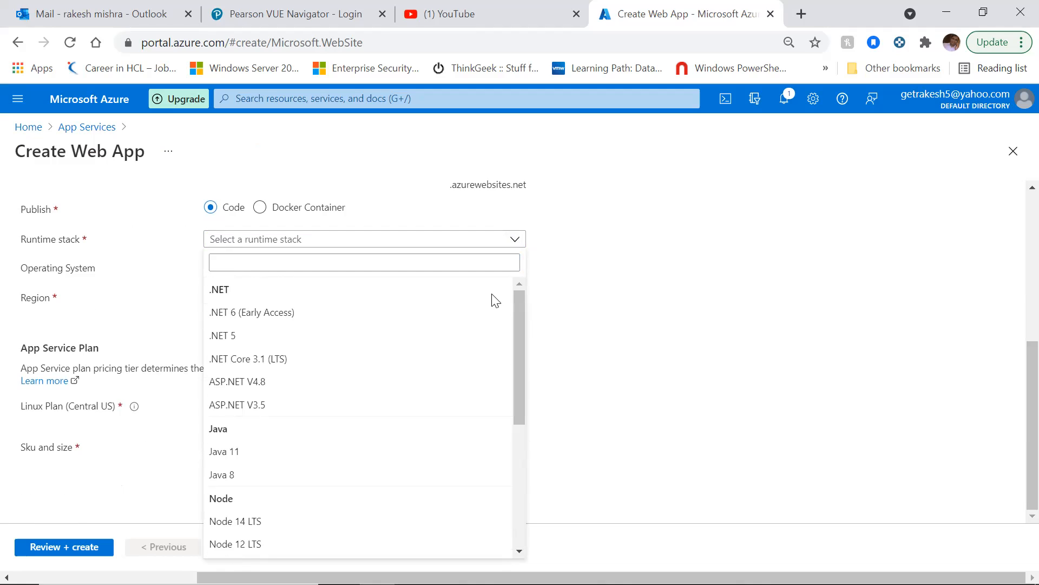
{"action": "left_click", "coordinate": [621, 323]}
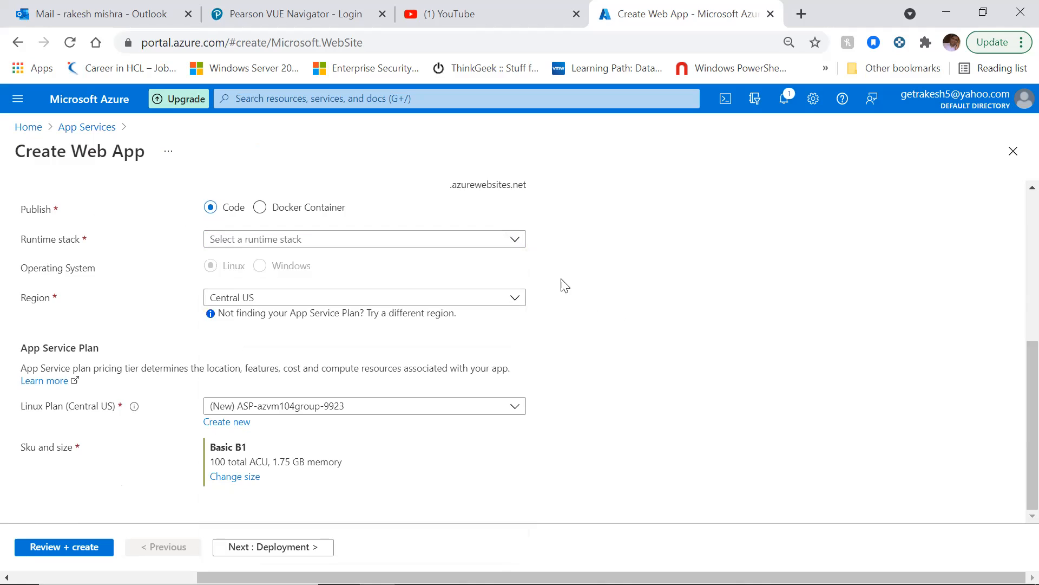
{"action": "left_click", "coordinate": [354, 241]}
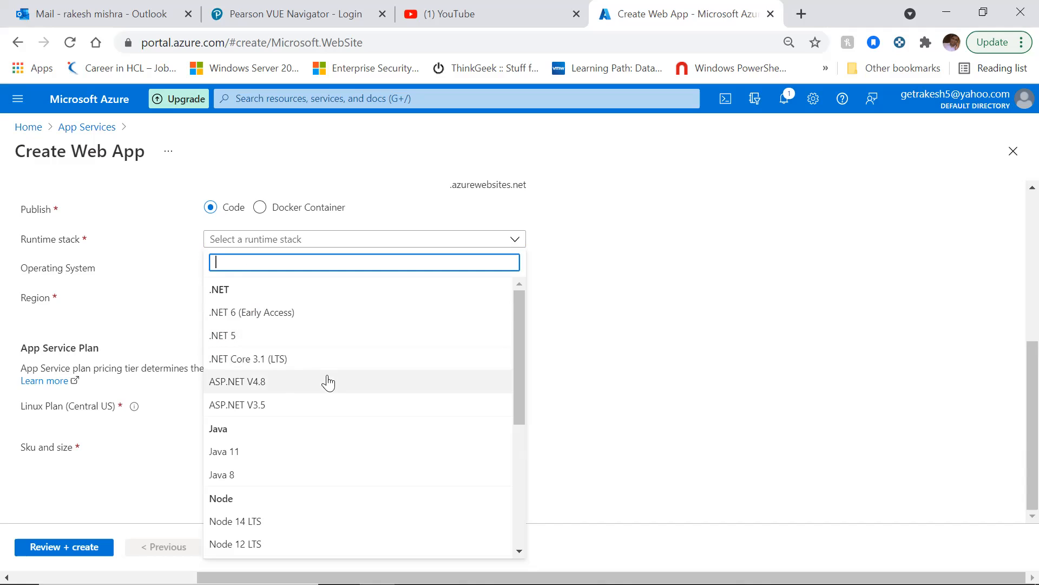
{"action": "left_click", "coordinate": [250, 338]}
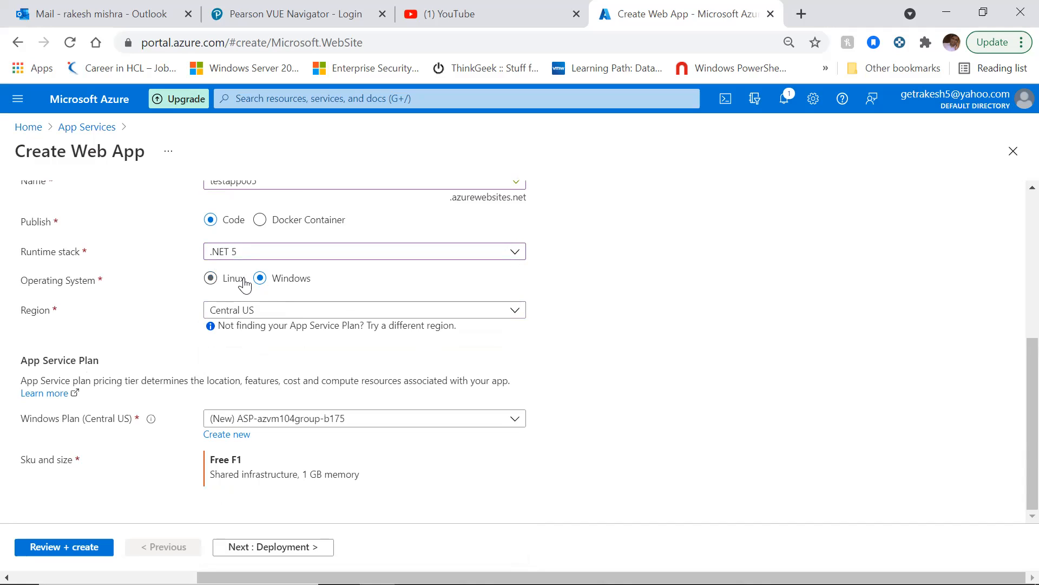
- Toggle the operating system between Linux and Windows, ending on Linux
{"action": "left_click", "coordinate": [217, 280]}
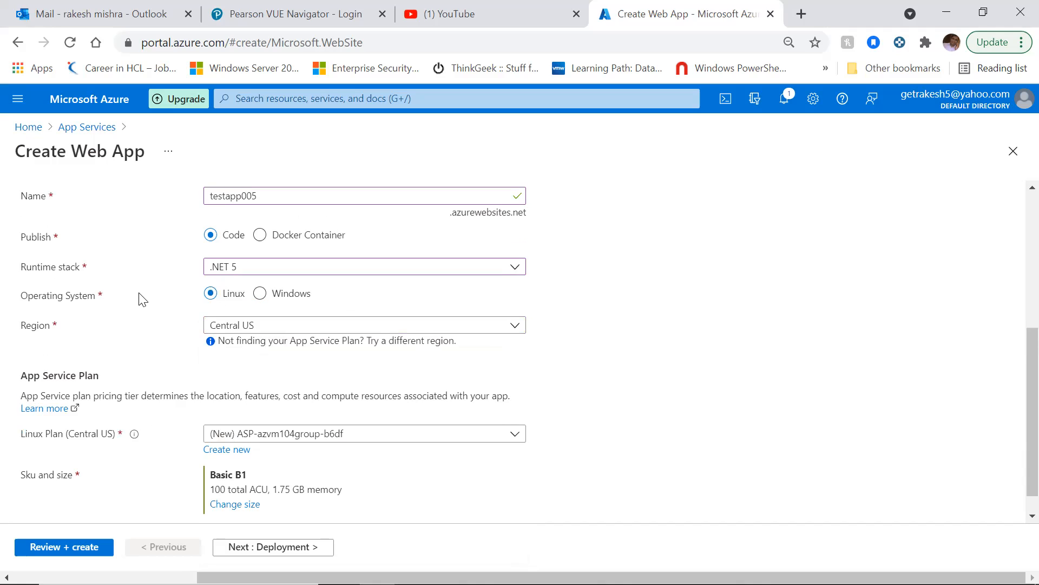
{"action": "left_click", "coordinate": [261, 294]}
{"action": "left_click", "coordinate": [210, 293]}
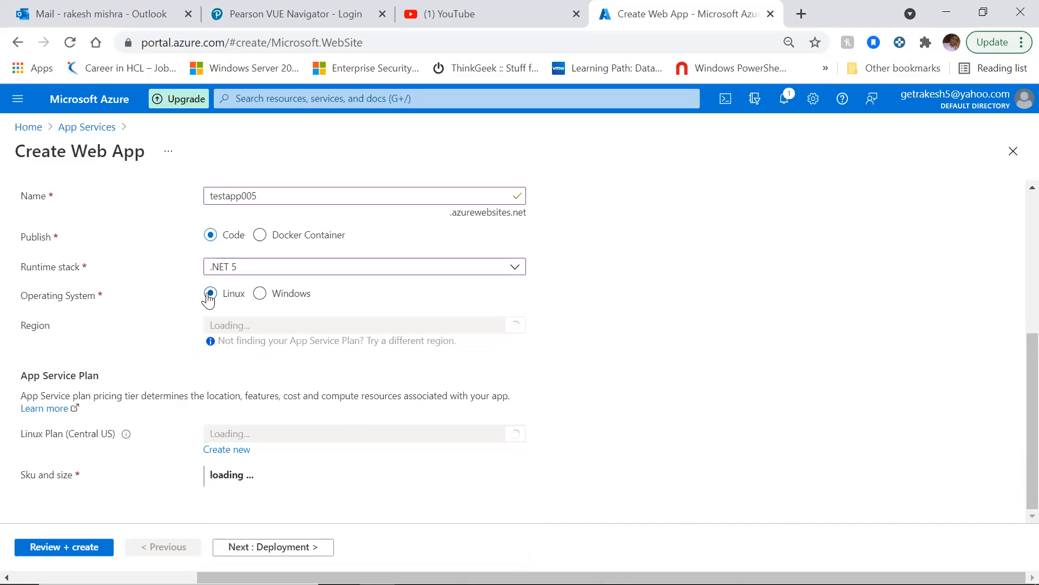
{"action": "left_click_drag", "start_coordinate": [682, 303], "coordinate": [523, 265]}
{"action": "left_click", "coordinate": [681, 274]}
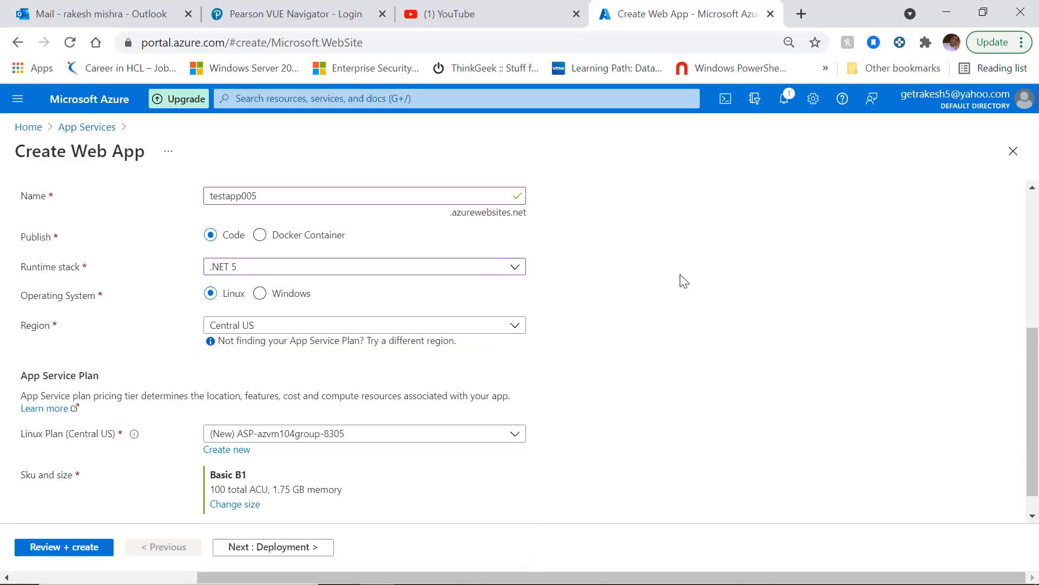
- Try Node 14 LTS, then set the runtime stack to Ruby 2.6
{"action": "left_click", "coordinate": [501, 268]}
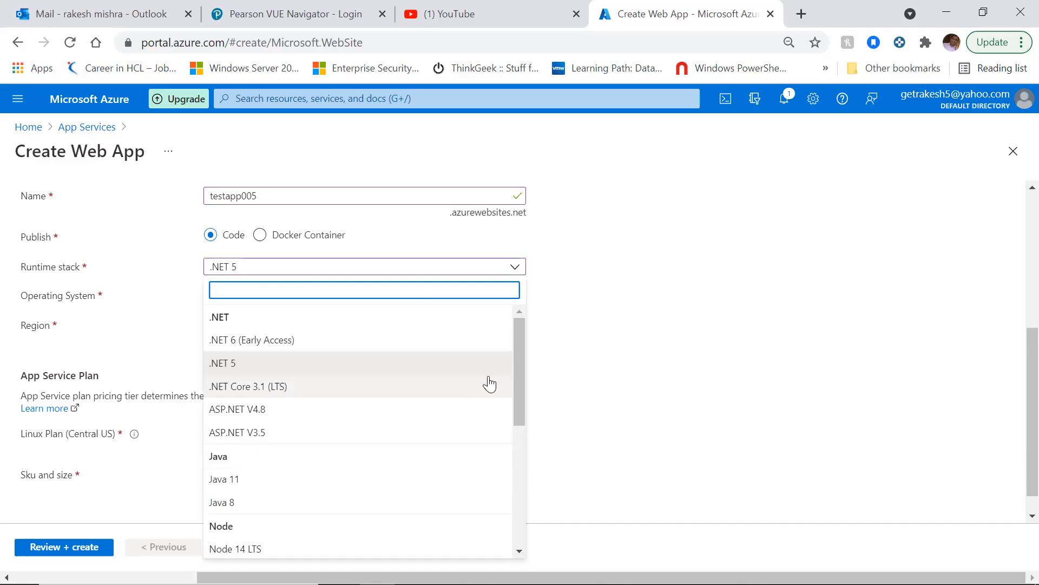
{"action": "left_click_drag", "start_coordinate": [520, 364], "coordinate": [521, 446]}
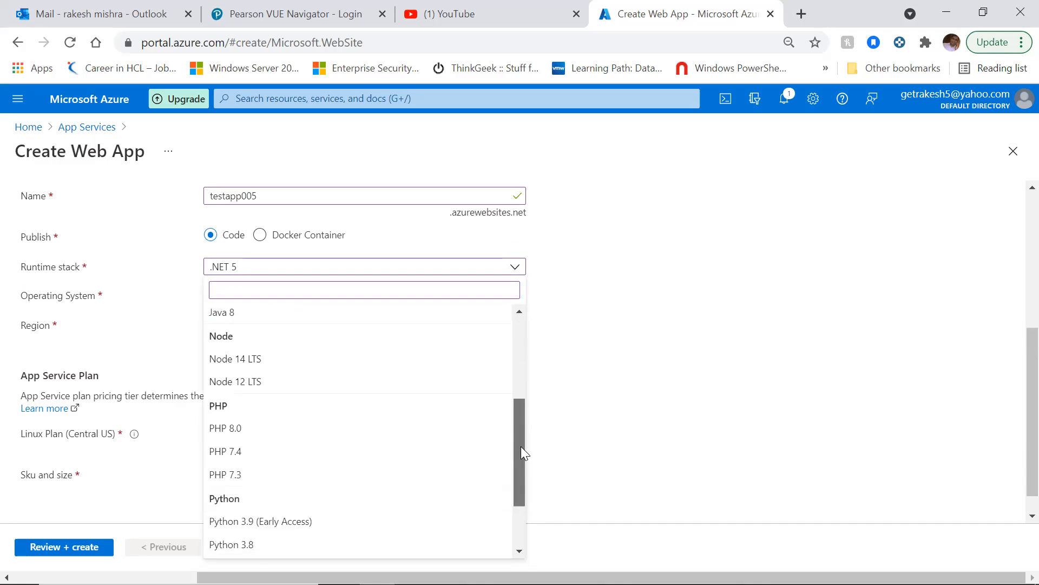
{"action": "left_click", "coordinate": [230, 358]}
{"action": "left_click", "coordinate": [747, 342]}
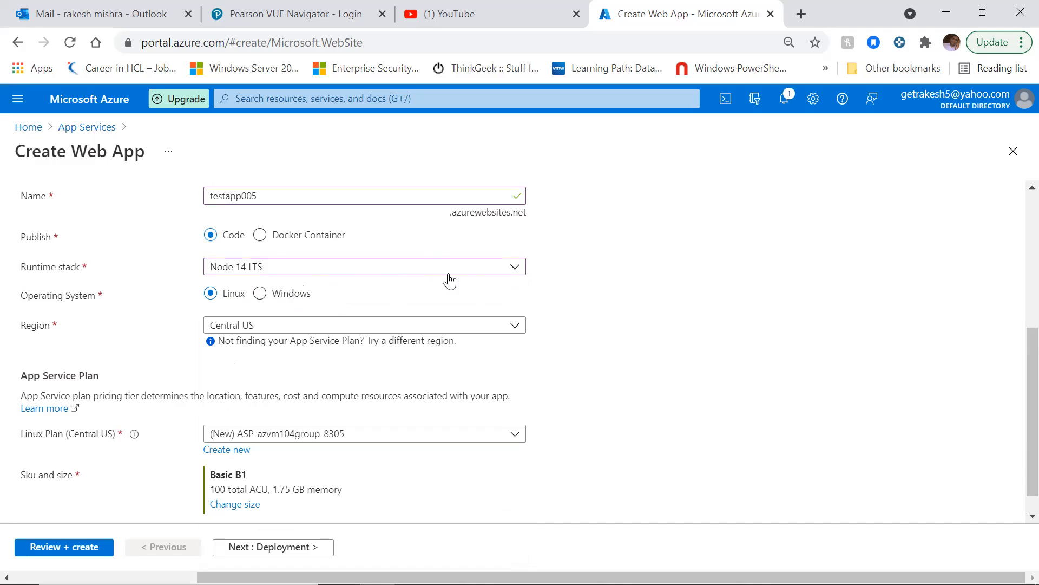
{"action": "left_click", "coordinate": [468, 268]}
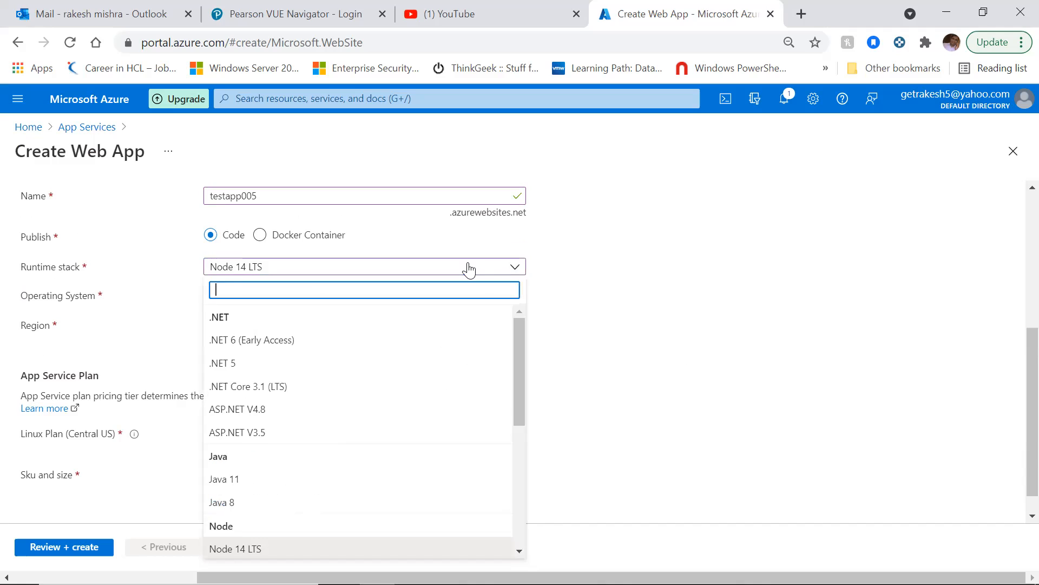
{"action": "left_click", "coordinate": [514, 349]}
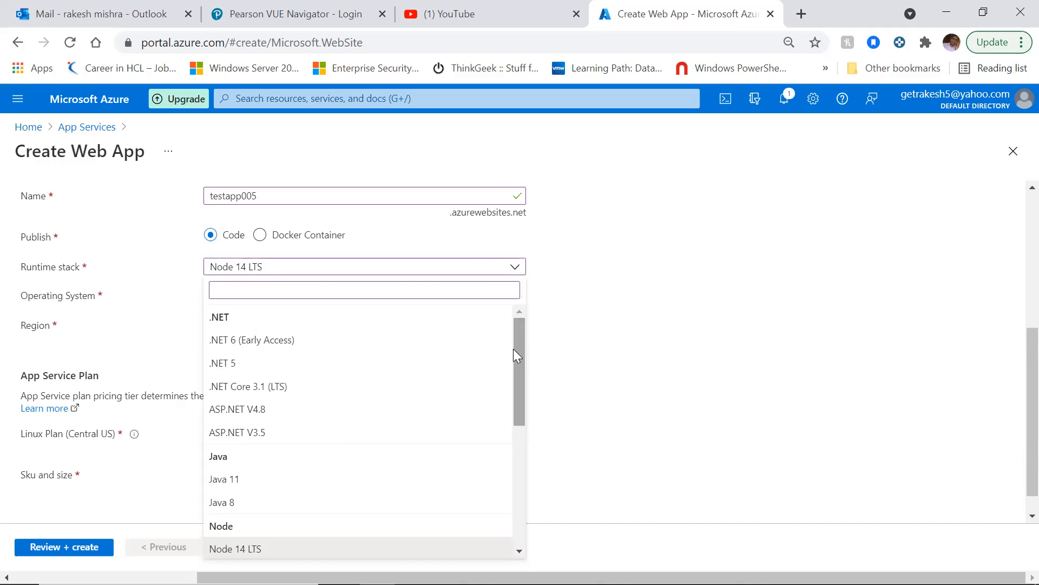
{"action": "left_click_drag", "start_coordinate": [516, 350], "coordinate": [515, 509]}
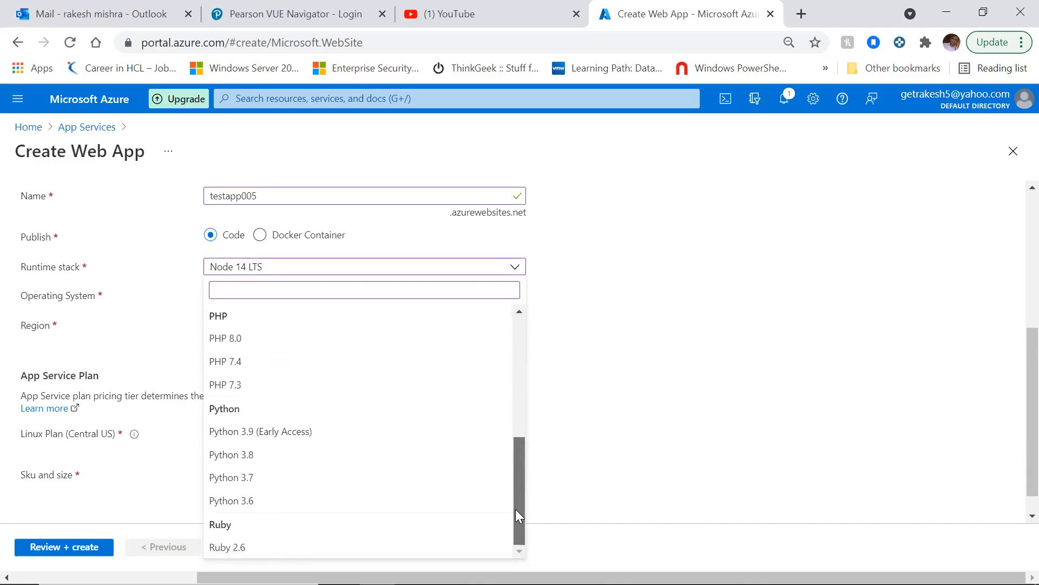
{"action": "left_click", "coordinate": [226, 549]}
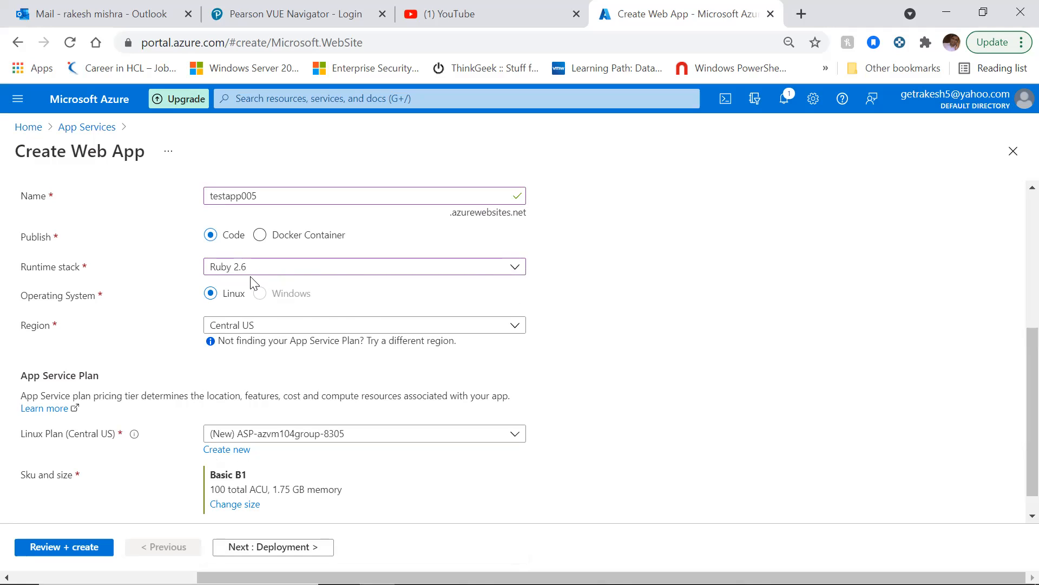
- Try PHP 8.0 and then ASP.NET V4.8 as the runtime stack
{"action": "left_click", "coordinate": [450, 274]}
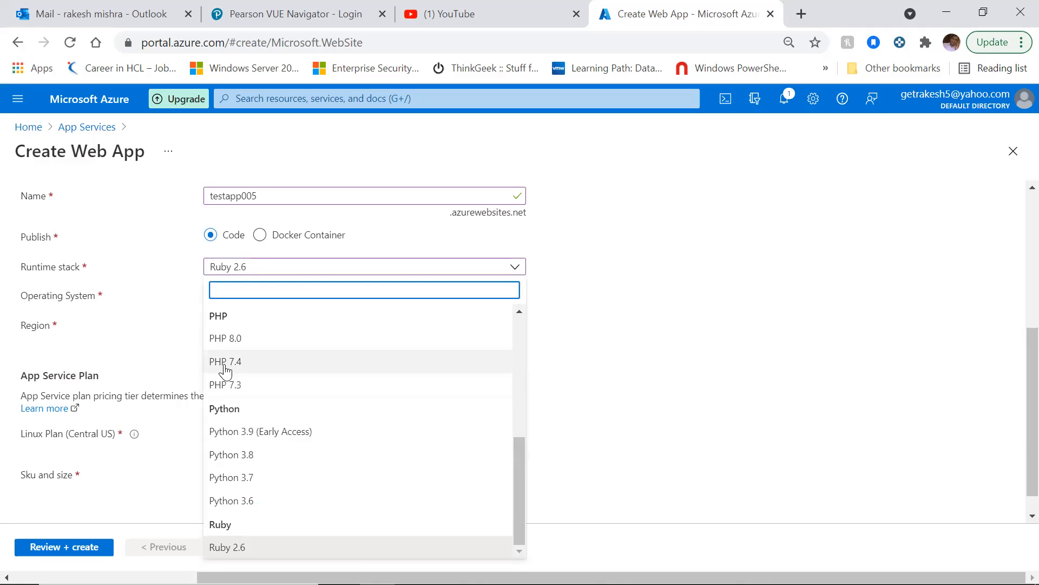
{"action": "left_click", "coordinate": [234, 341]}
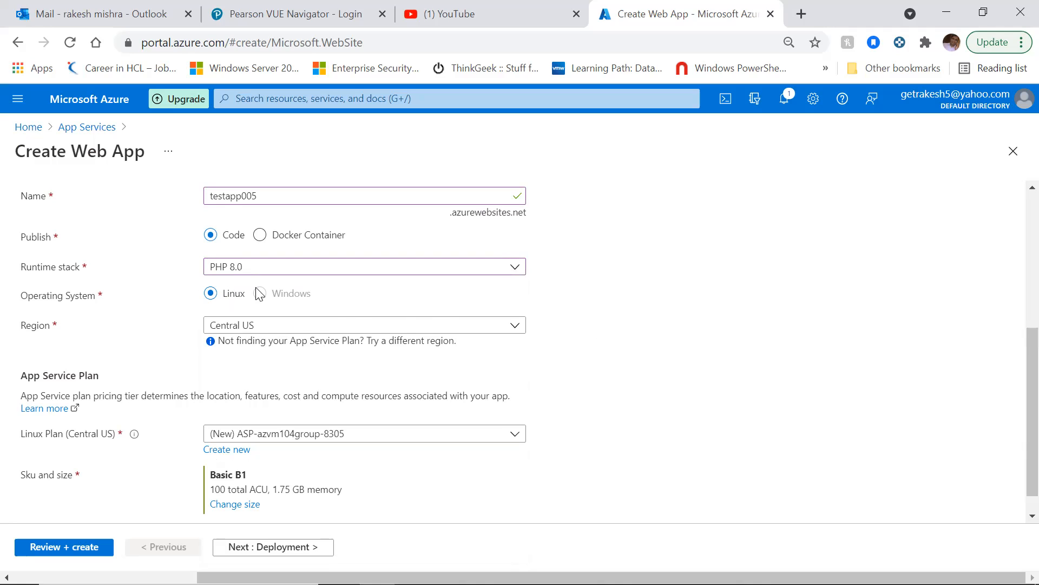
{"action": "left_click", "coordinate": [366, 274]}
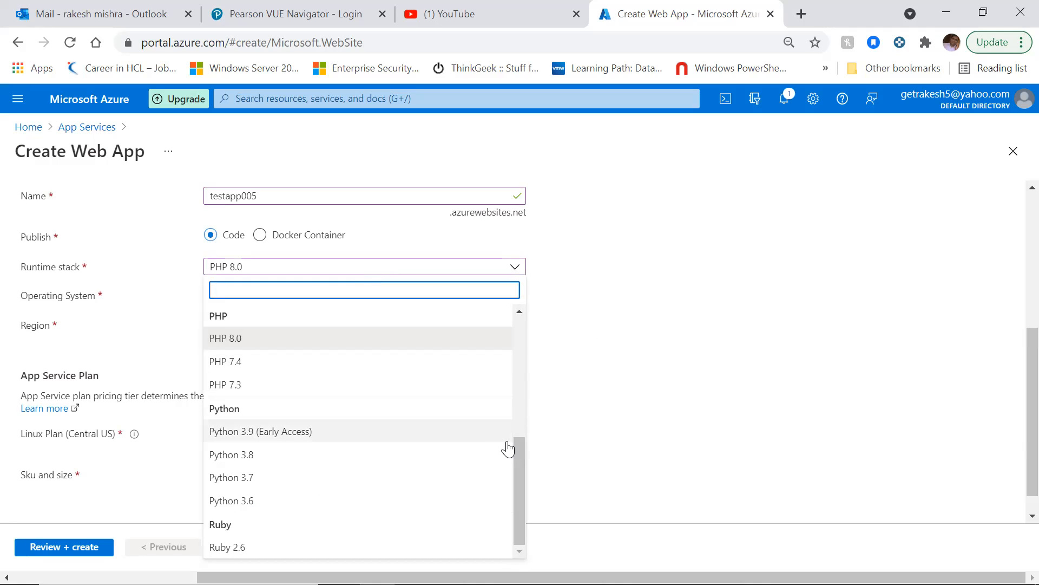
{"action": "left_click_drag", "start_coordinate": [520, 450], "coordinate": [526, 359]}
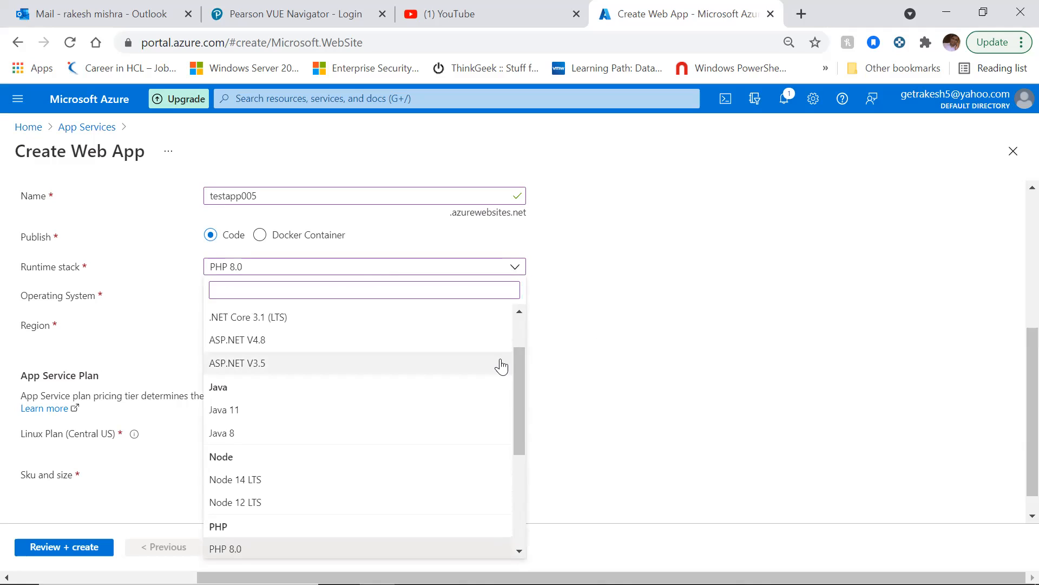
{"action": "left_click_drag", "start_coordinate": [517, 374], "coordinate": [522, 346]}
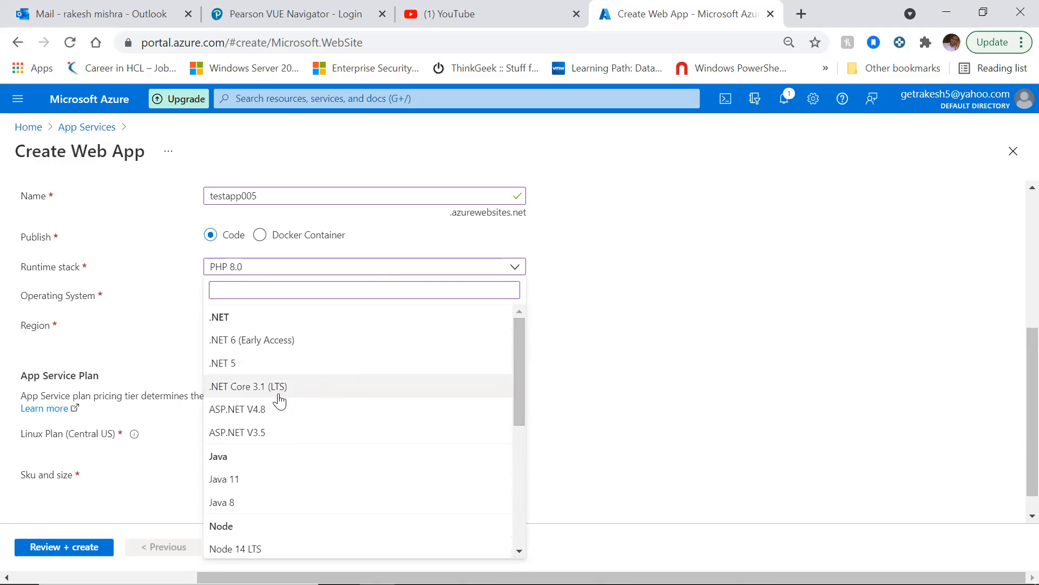
{"action": "left_click", "coordinate": [264, 411]}
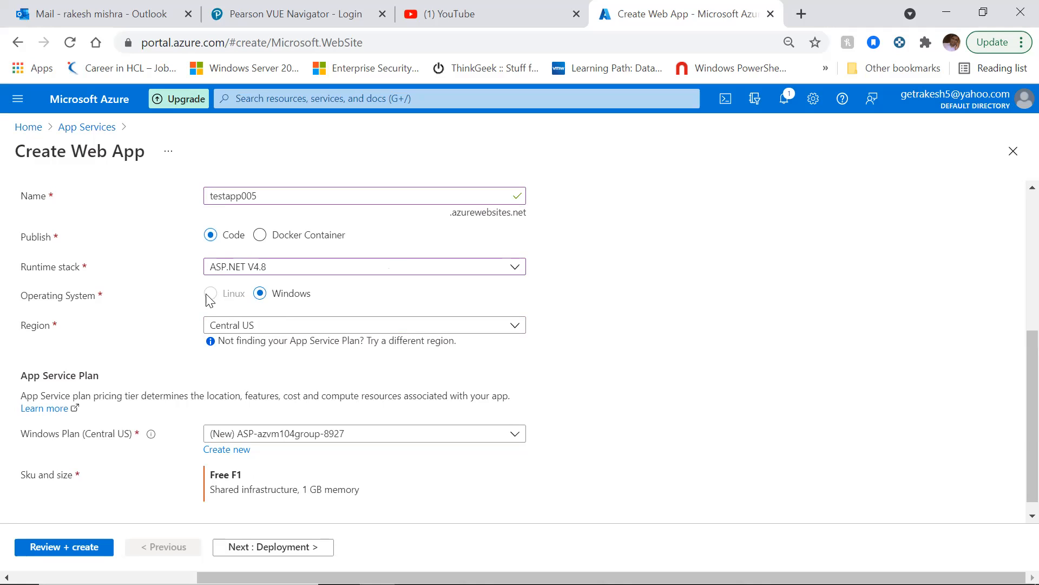
- Choose Java 11 with the Java SE (Embedded Web Server) web server stack
{"action": "left_click", "coordinate": [466, 266]}
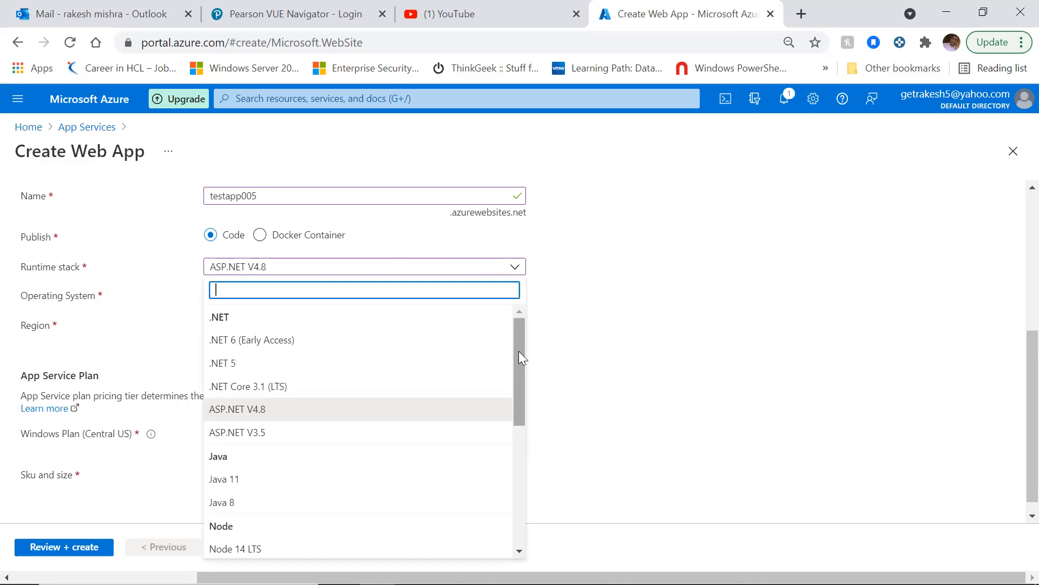
{"action": "left_click_drag", "start_coordinate": [518, 351], "coordinate": [516, 367]}
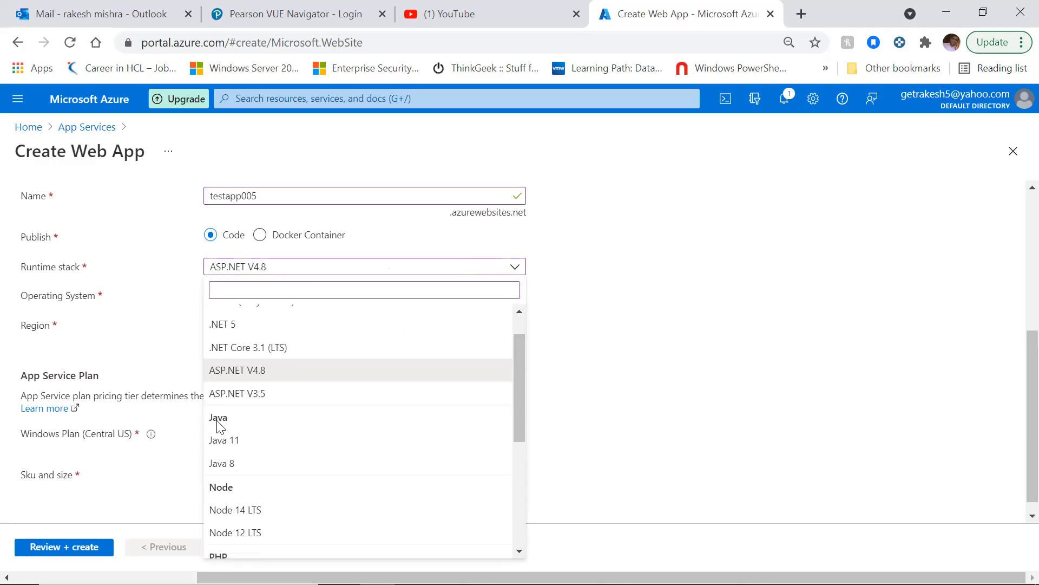
{"action": "left_click", "coordinate": [232, 441]}
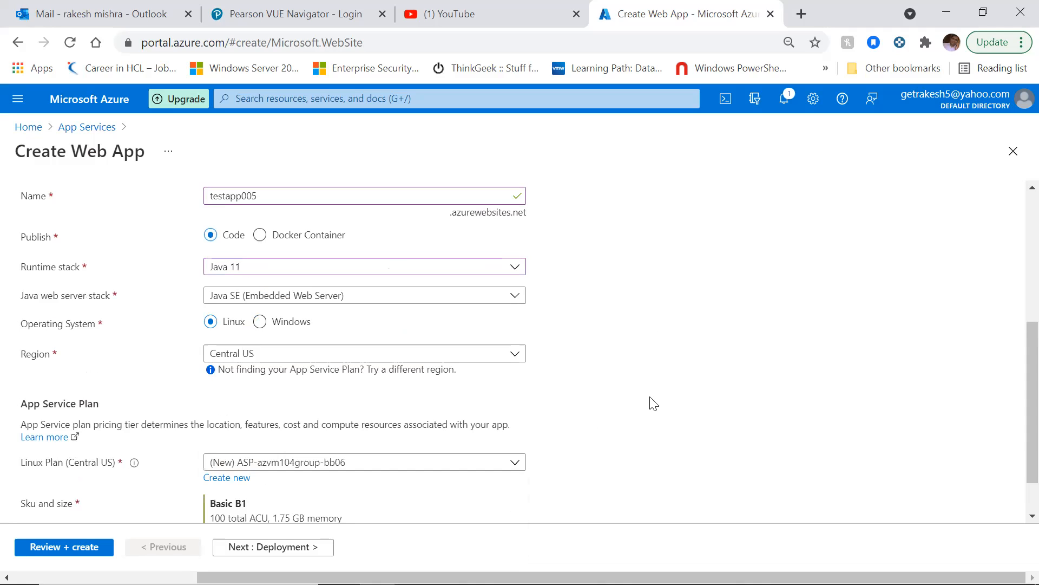
{"action": "left_click", "coordinate": [514, 299]}
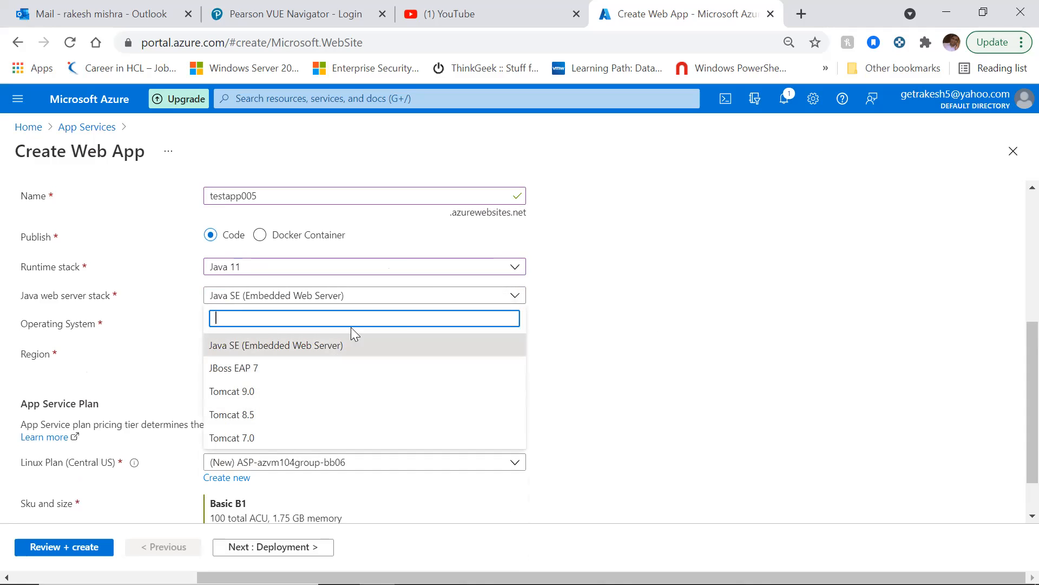
{"action": "left_click", "coordinate": [343, 347]}
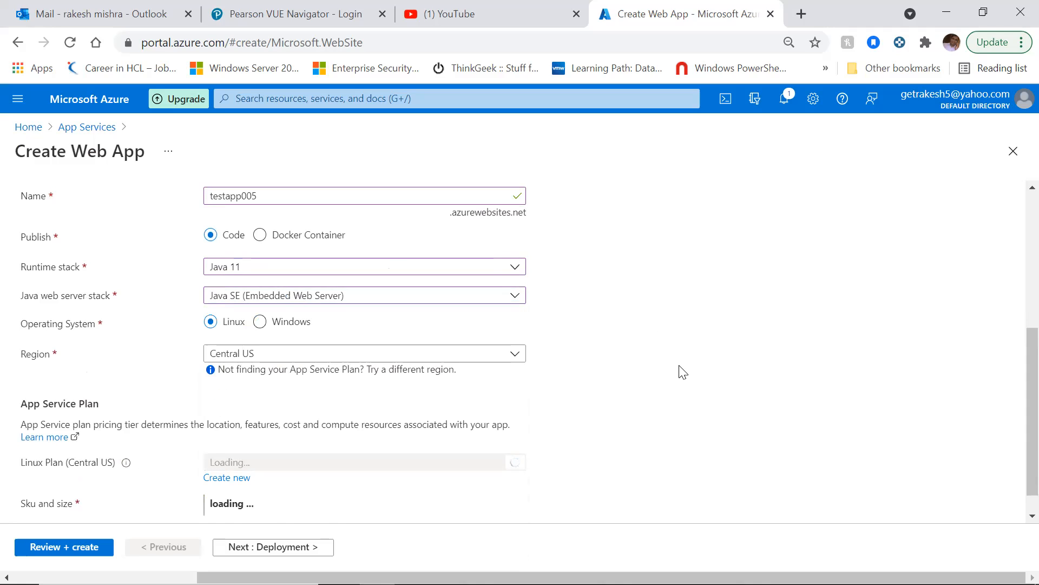
- Set the region to East Asia, browsing the other regions before keeping it
{"action": "left_click", "coordinate": [515, 355]}
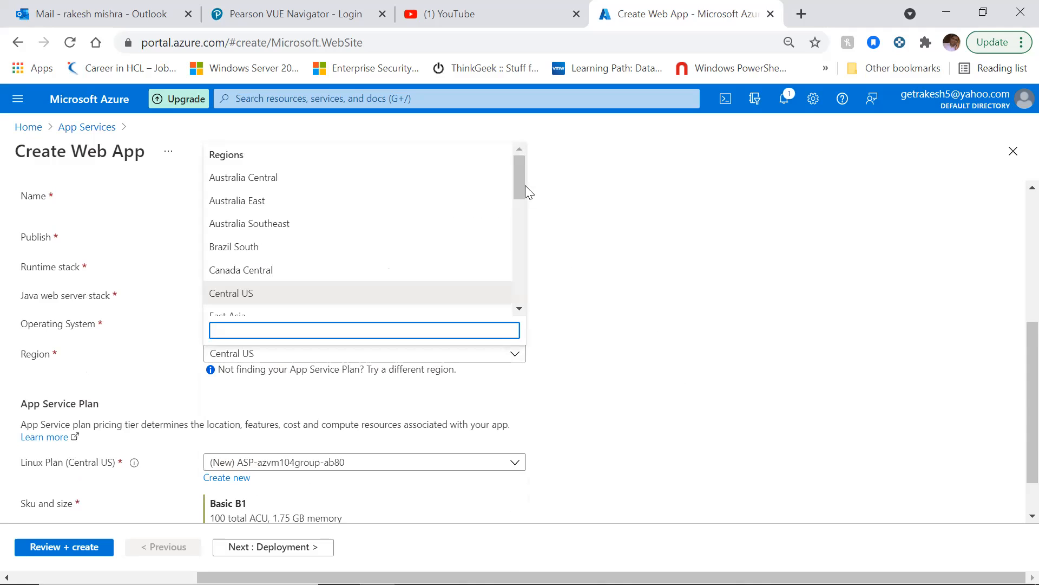
{"action": "left_click", "coordinate": [519, 170]}
{"action": "mouse_move", "coordinate": [520, 179]}
{"action": "left_mouse_down"}
{"action": "mouse_move", "coordinate": [520, 276]}
{"action": "mouse_move", "coordinate": [525, 162]}
{"action": "mouse_move", "coordinate": [520, 186]}
{"action": "left_mouse_up"}
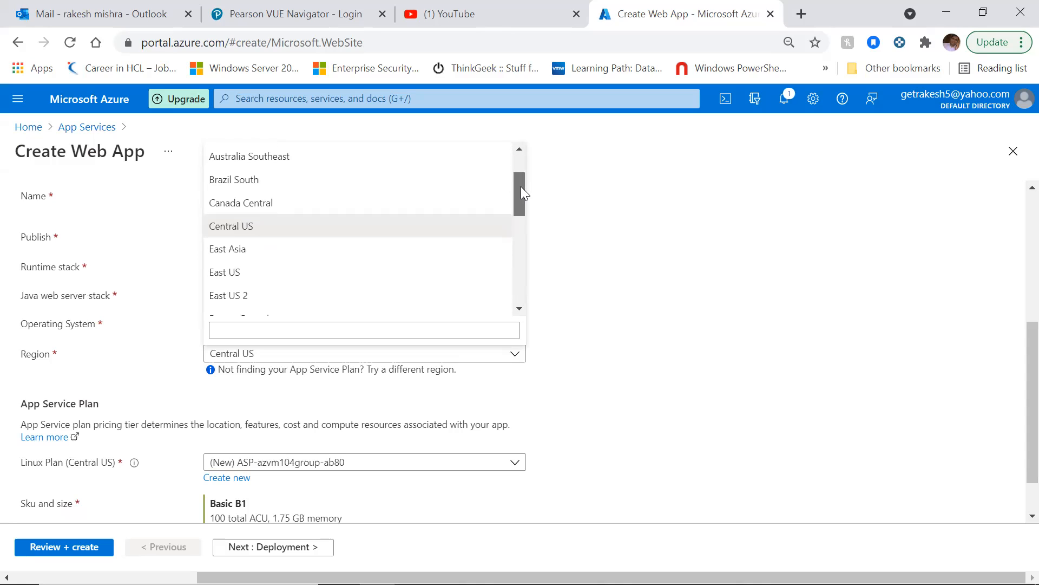
{"action": "left_click", "coordinate": [251, 248]}
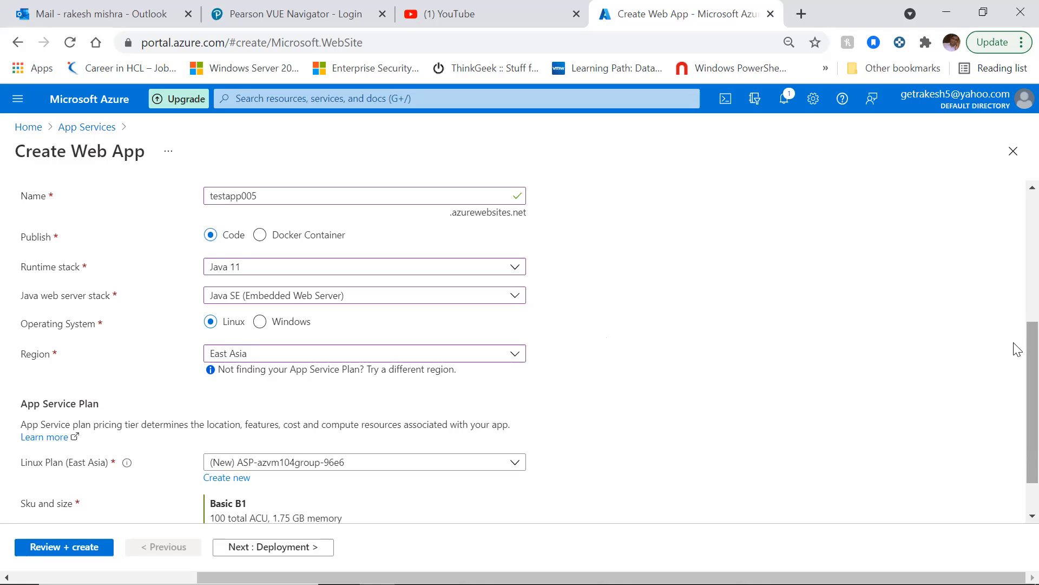
{"action": "scroll", "coordinate": [1016, 374], "scroll_direction": "down", "scroll_amount": 1}
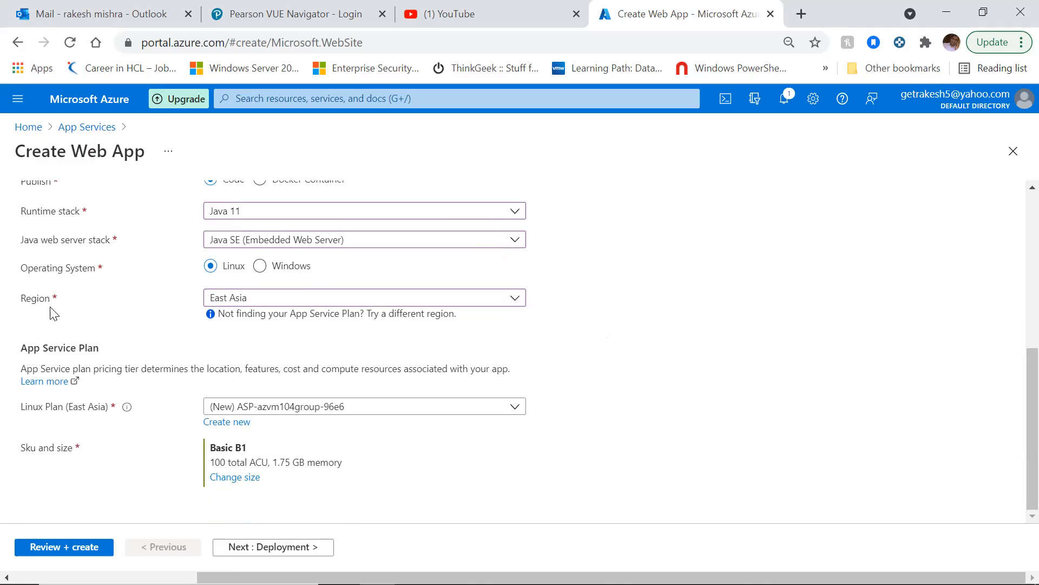
{"action": "left_click", "coordinate": [355, 303]}
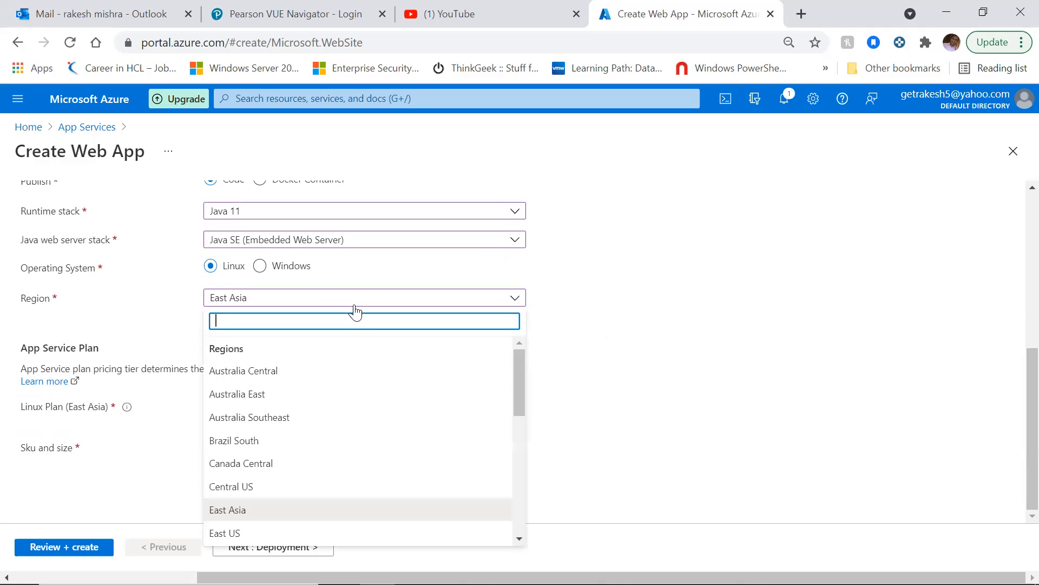
{"action": "left_click", "coordinate": [520, 377]}
{"action": "left_click_drag", "start_coordinate": [520, 376], "coordinate": [520, 511]}
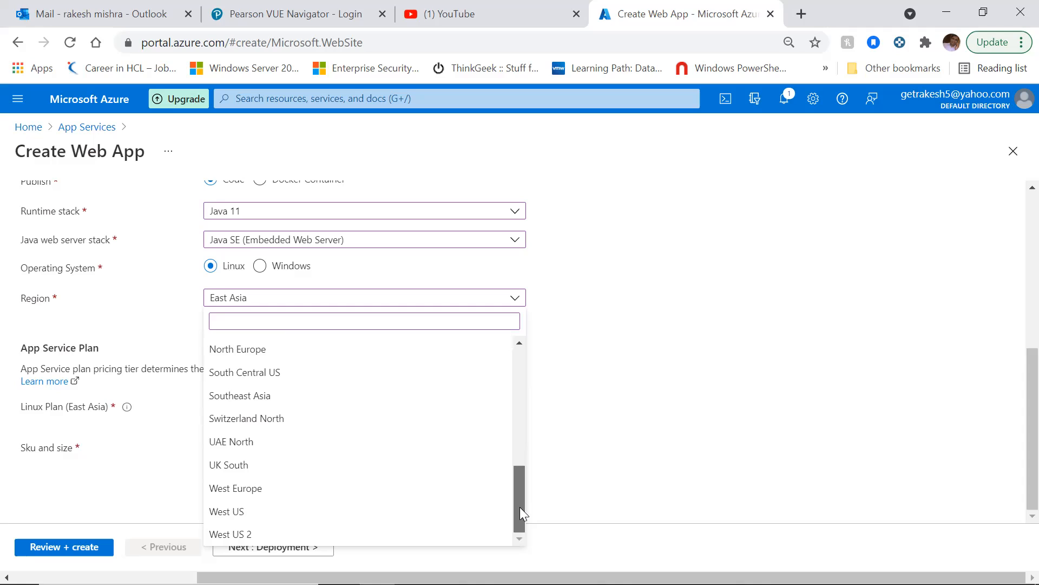
{"action": "left_click", "coordinate": [698, 381]}
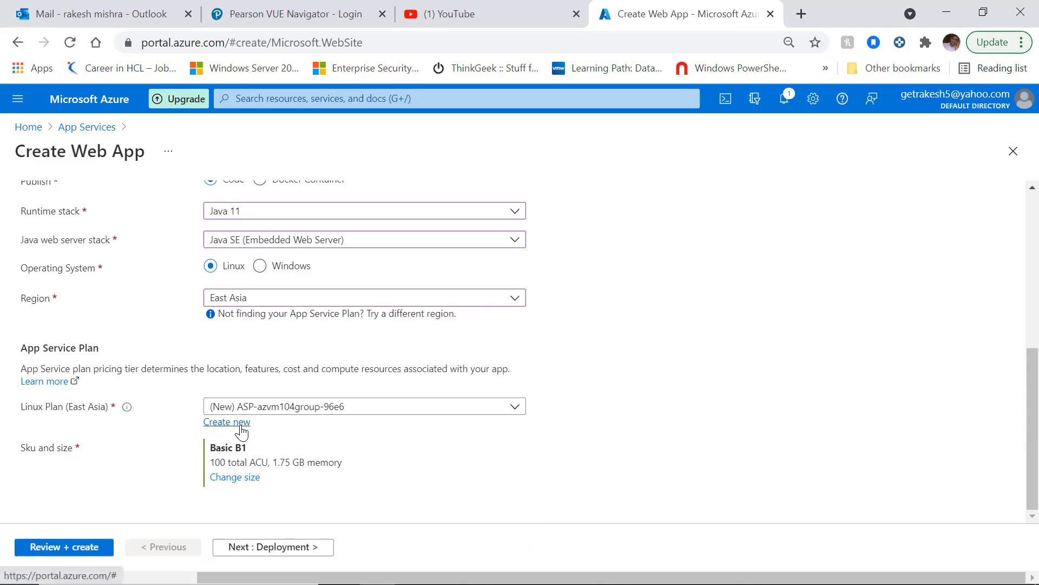
- Create a new App Service plan named test005plan
{"action": "left_click", "coordinate": [241, 427]}
{"action": "left_click", "coordinate": [270, 493]}
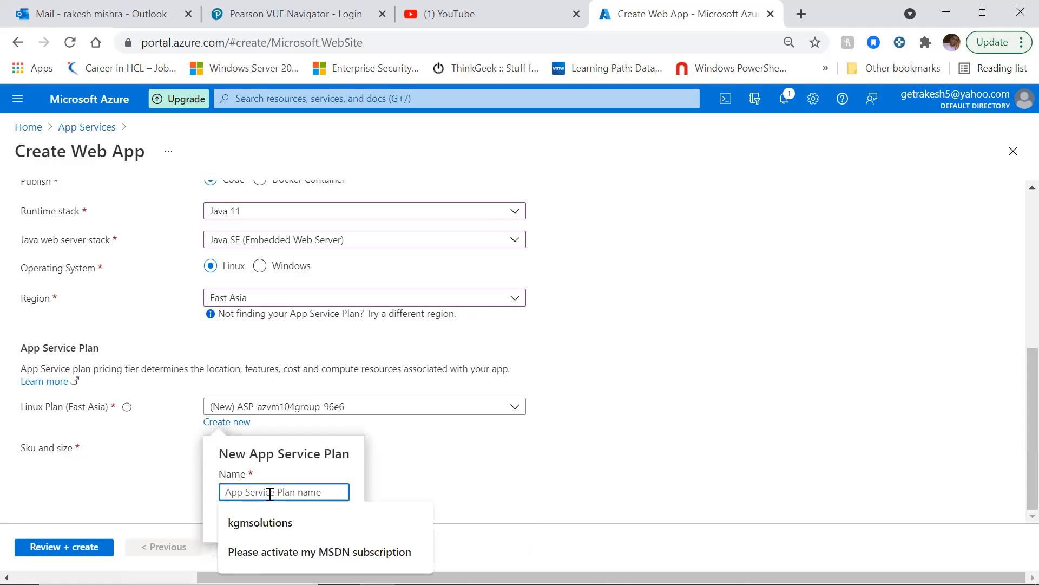
{"action": "type", "text": "tes"}
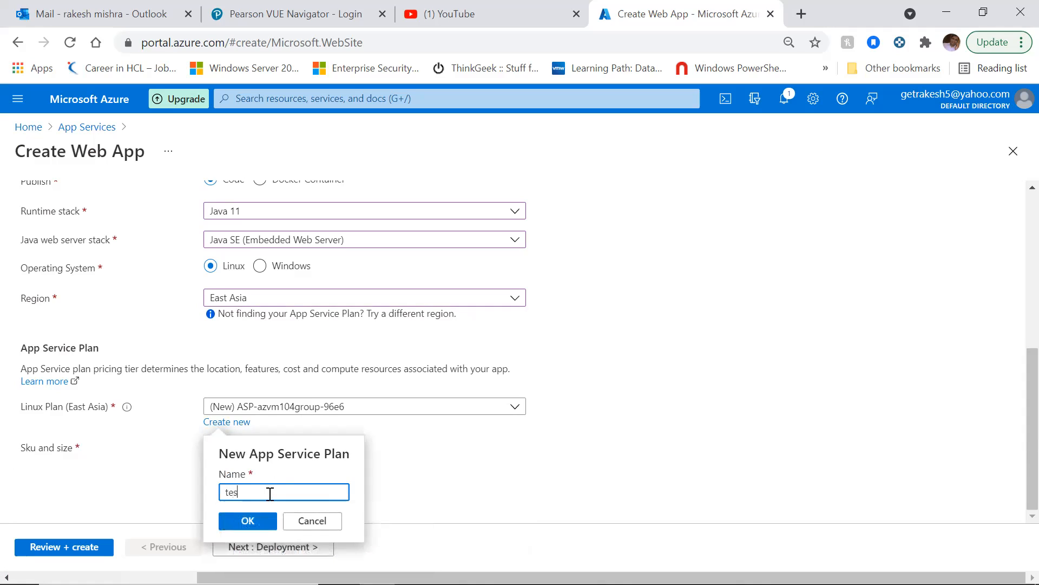
{"action": "type", "text": "t005plan"}
{"action": "left_click", "coordinate": [245, 521]}
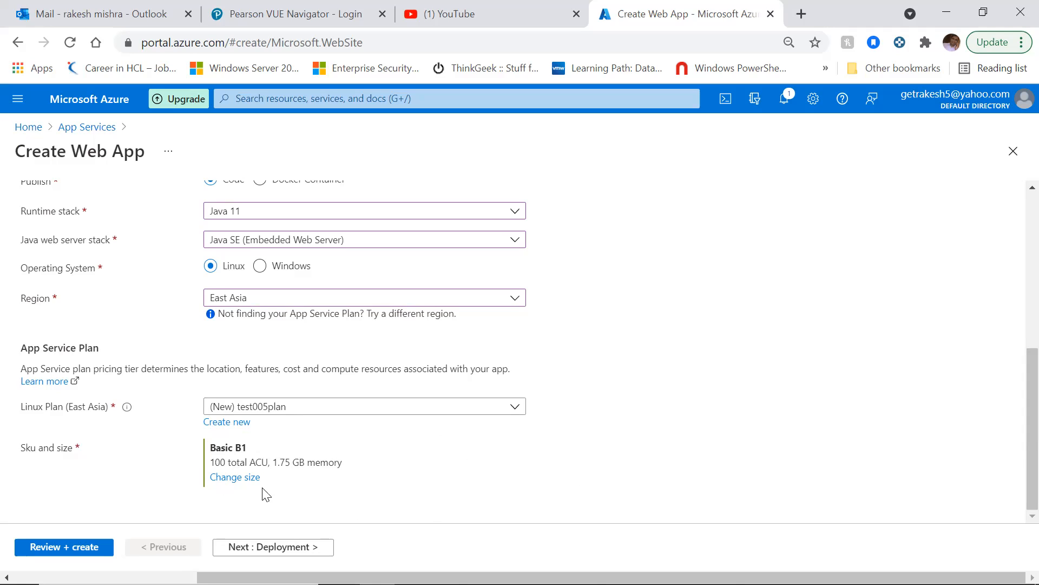
- Browse the Production and Isolated tiers, then apply Free F1 from Dev / Test
{"action": "left_click", "coordinate": [226, 477]}
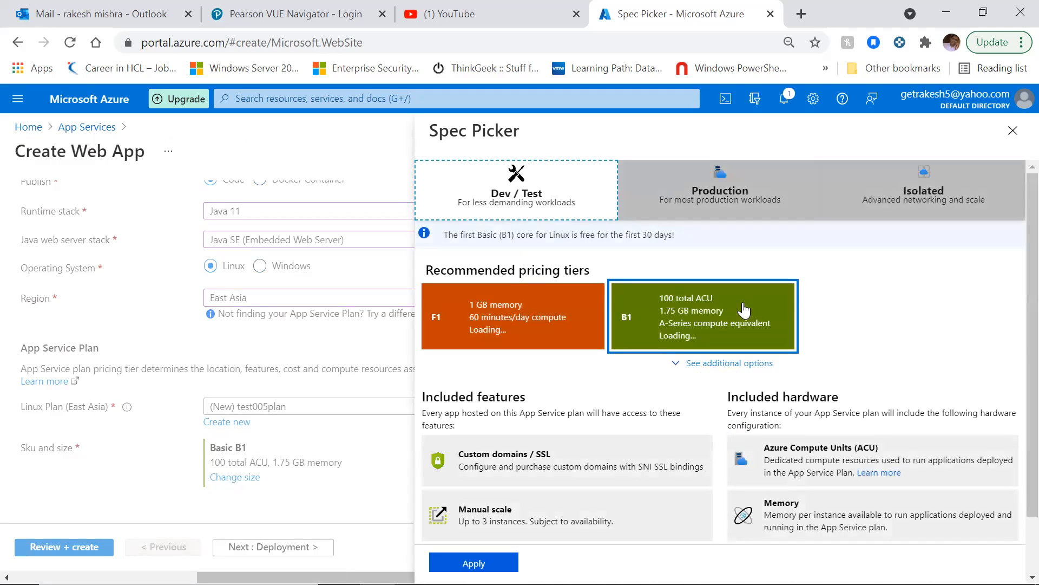
{"action": "left_click", "coordinate": [709, 192]}
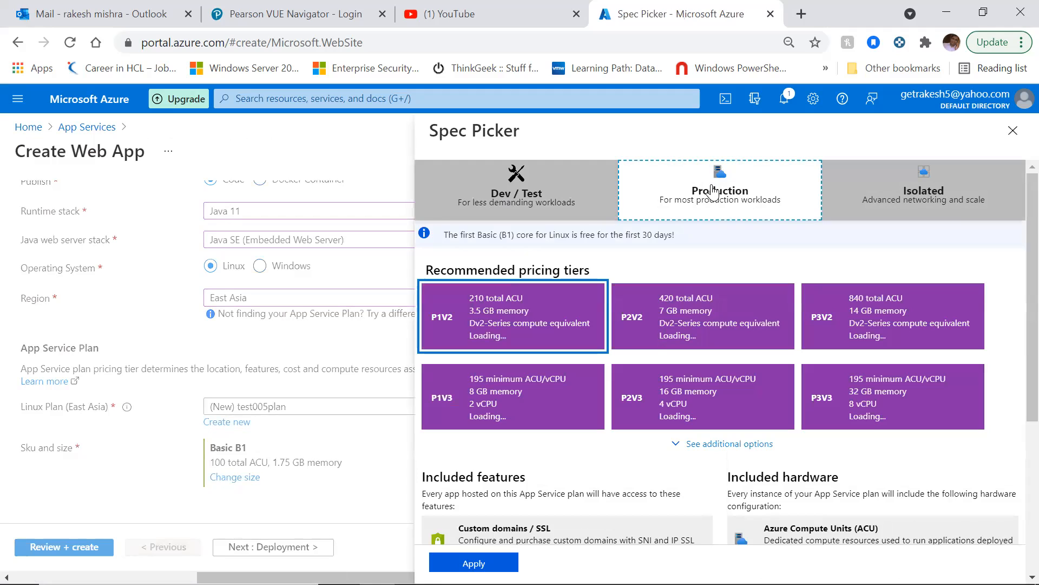
{"action": "left_click", "coordinate": [951, 206]}
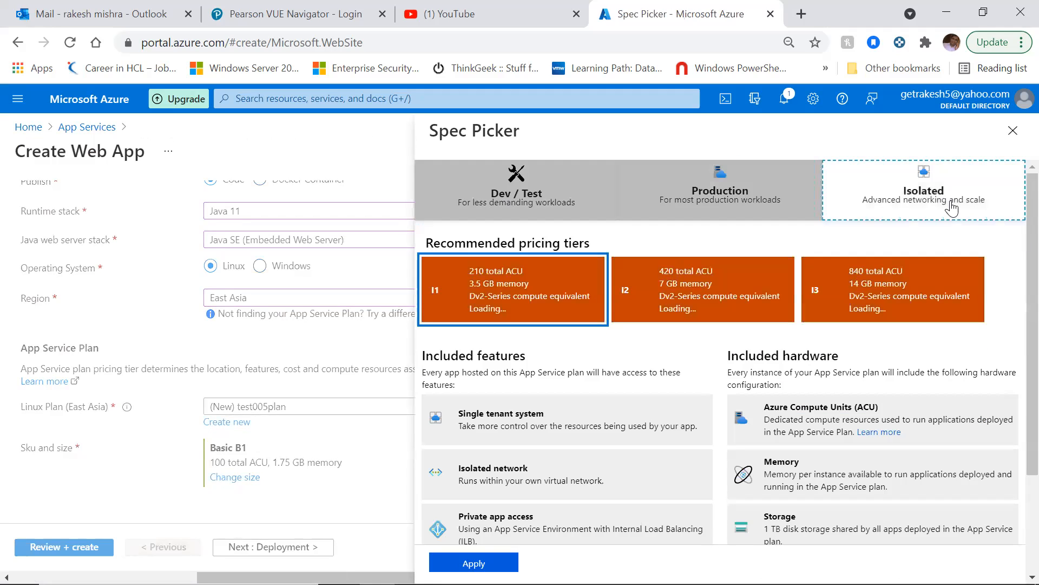
{"action": "left_click", "coordinate": [711, 180]}
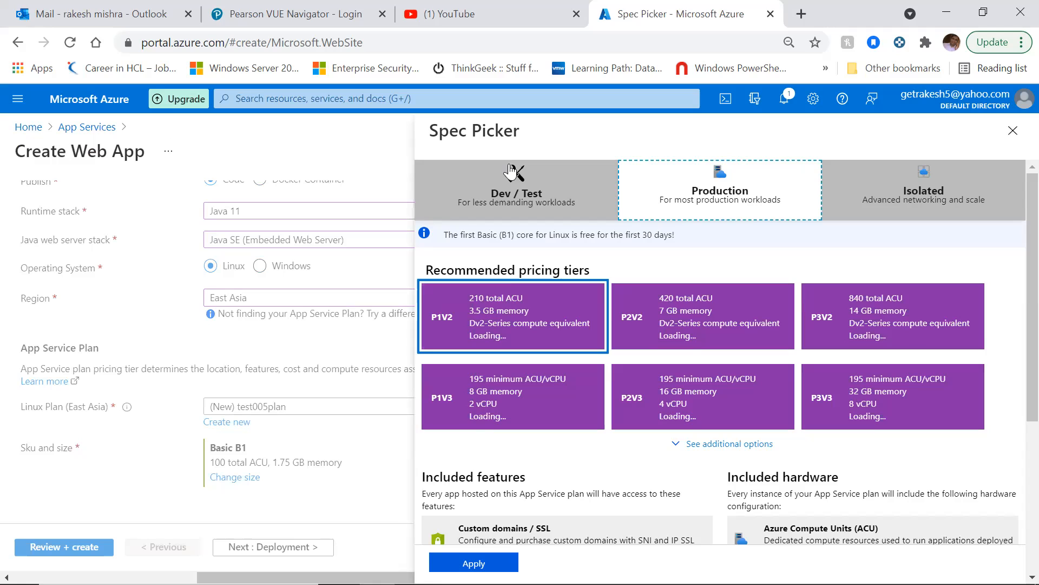
{"action": "left_click", "coordinate": [494, 188]}
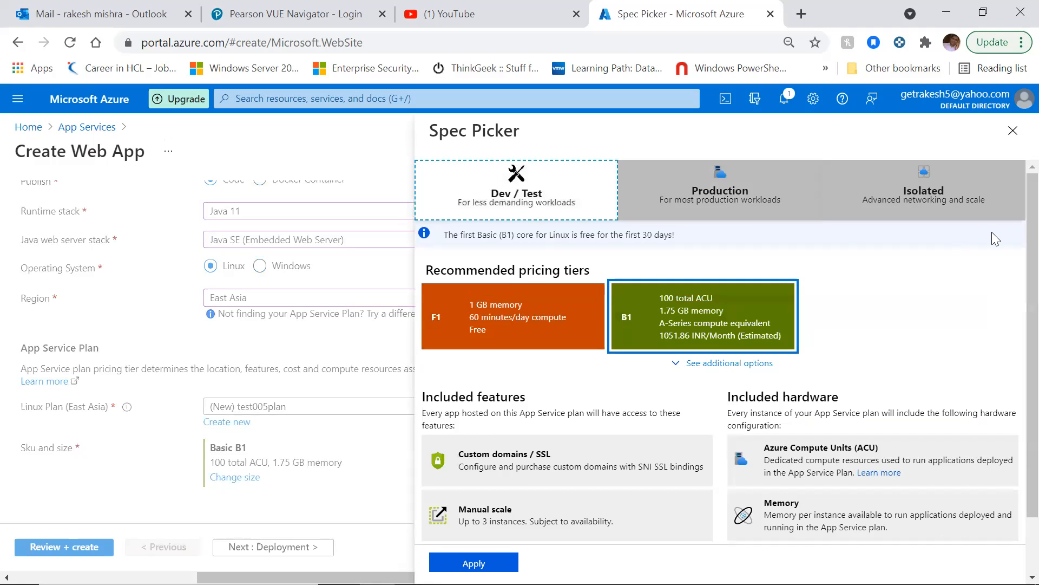
{"action": "scroll", "coordinate": [1018, 316], "scroll_direction": "down", "scroll_amount": 2}
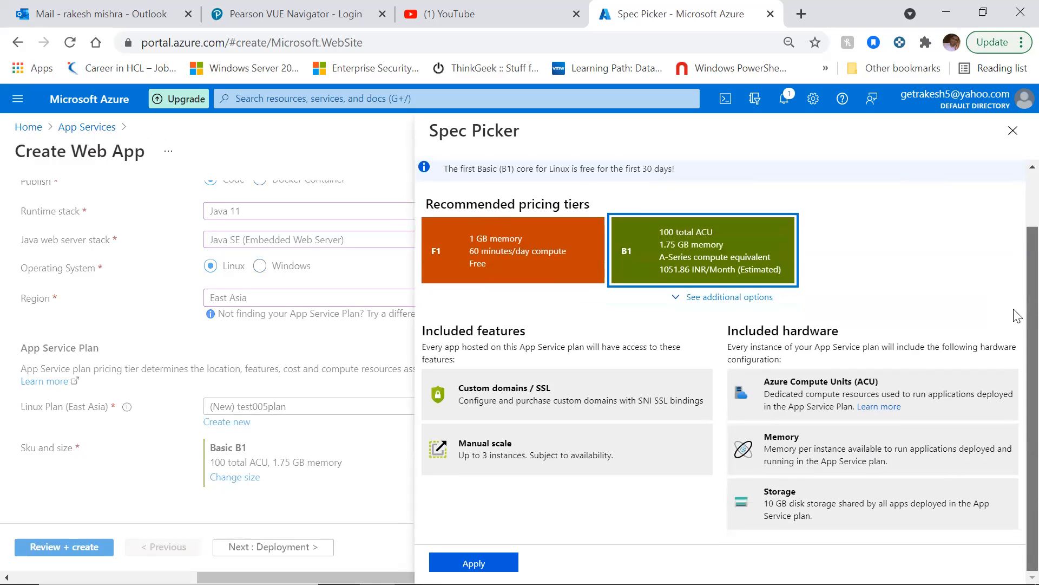
{"action": "scroll", "coordinate": [1015, 249], "scroll_direction": "up", "scroll_amount": 2}
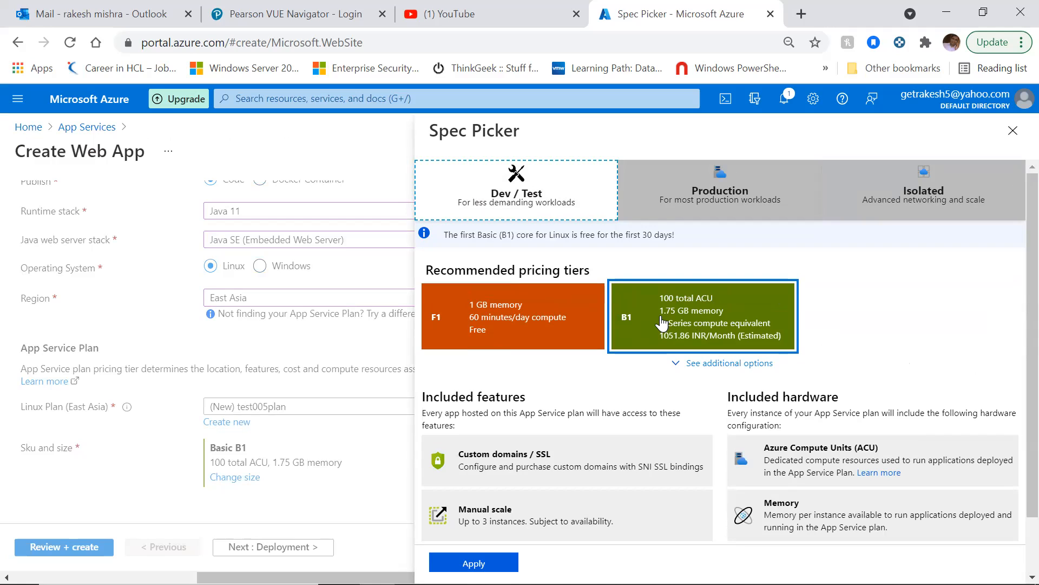
{"action": "left_click", "coordinate": [489, 331]}
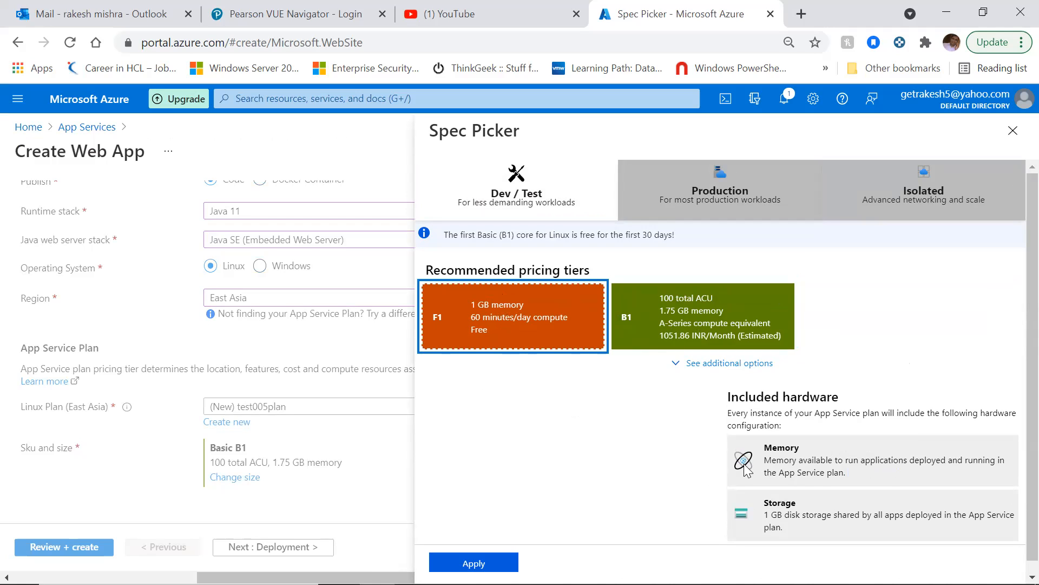
{"action": "scroll", "coordinate": [1017, 346], "scroll_direction": "down", "scroll_amount": 1}
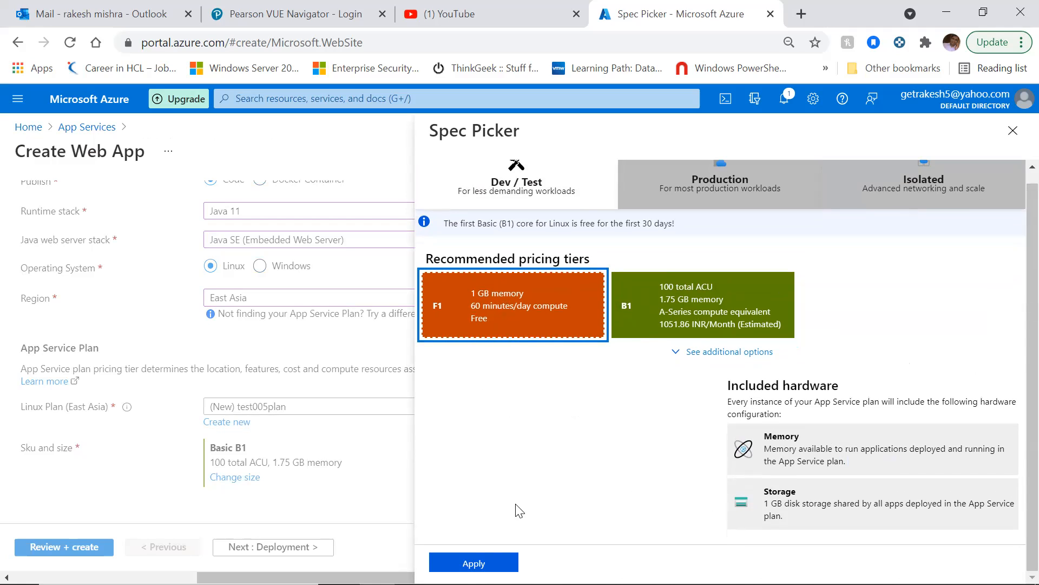
{"action": "left_click", "coordinate": [474, 562]}
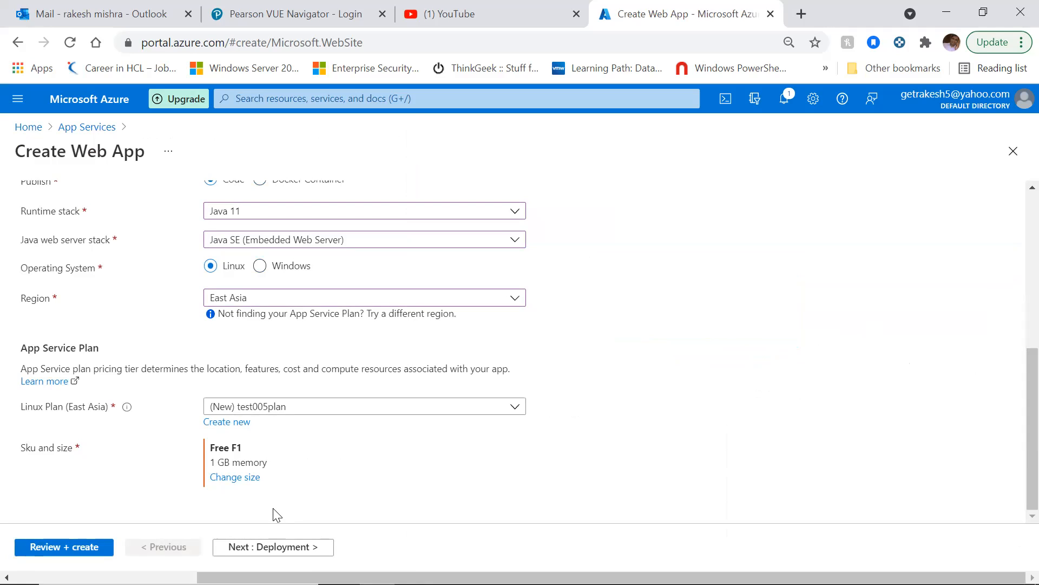
- Advance past Deployment and Monitoring to Tags, leaving Application Insights disabled
{"action": "left_click", "coordinate": [258, 548]}
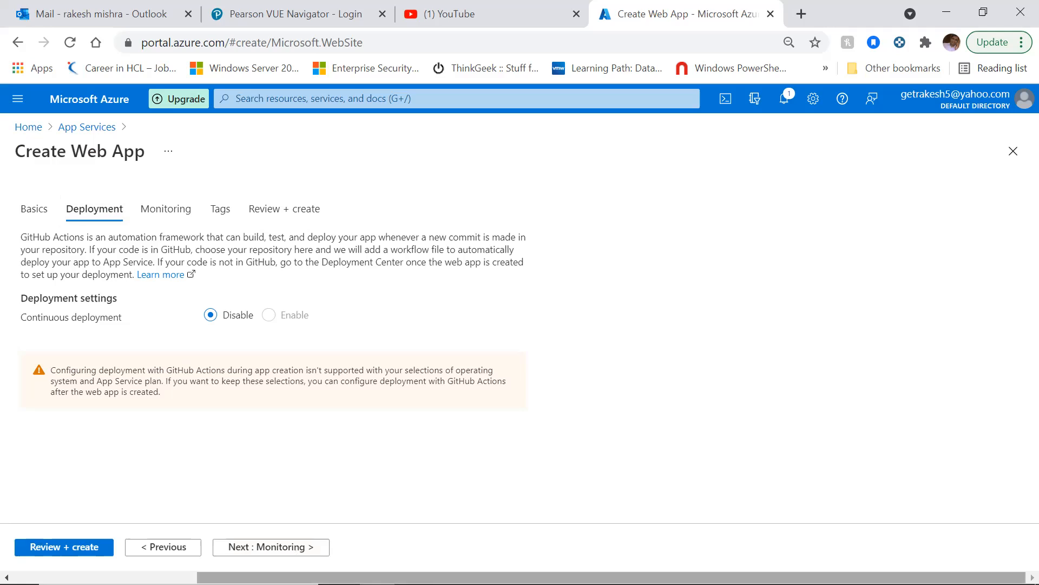
{"action": "left_click", "coordinate": [271, 547]}
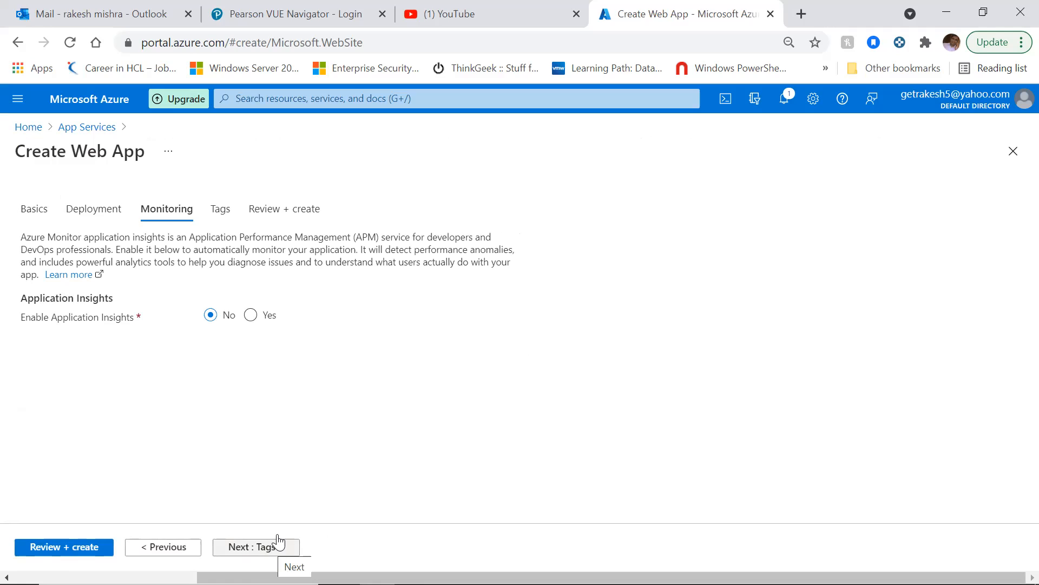
{"action": "left_click", "coordinate": [219, 209]}
- Add a tag named Environment with the value Test
{"action": "left_click", "coordinate": [115, 318]}
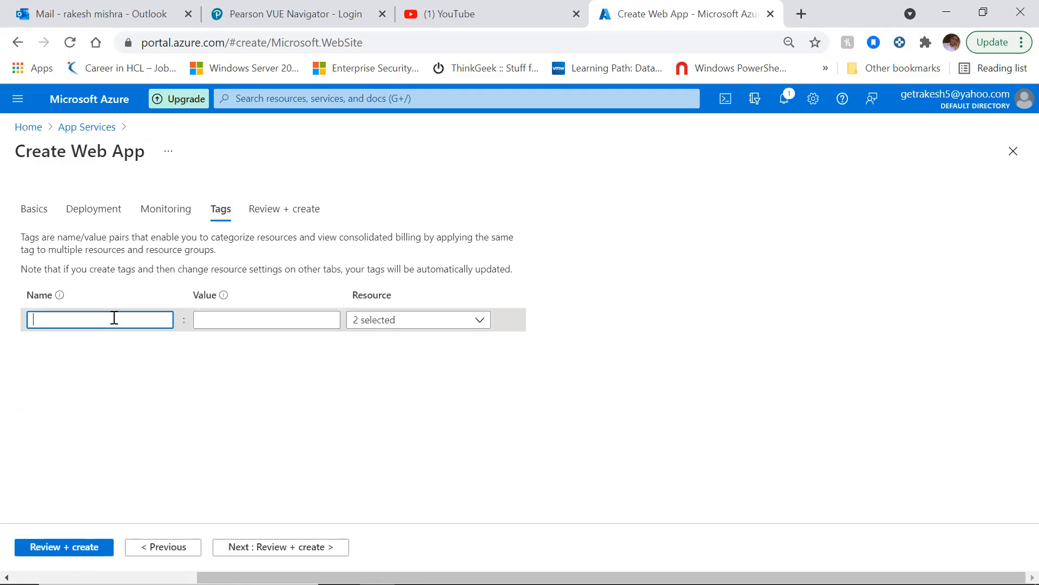
{"action": "left_click", "coordinate": [165, 220]}
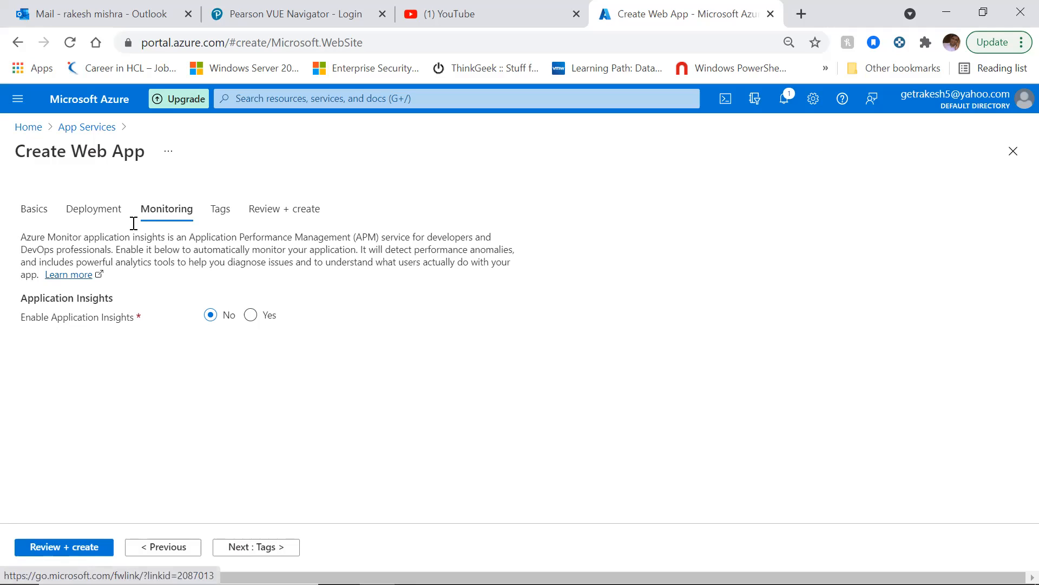
{"action": "left_click", "coordinate": [226, 214]}
{"action": "left_click", "coordinate": [83, 320]}
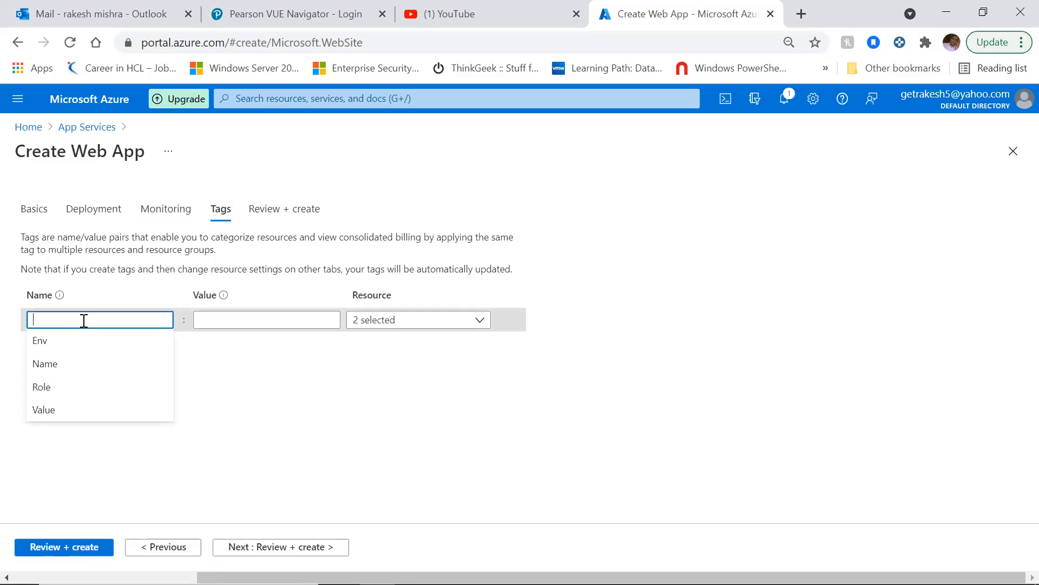
{"action": "type", "text": "Environment"}
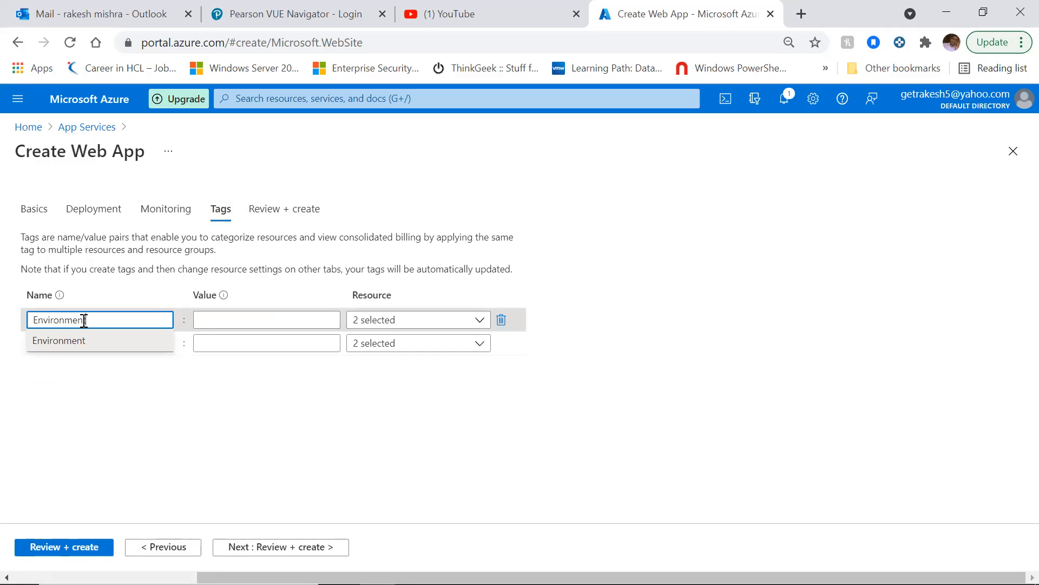
{"action": "key", "text": "Tab"}
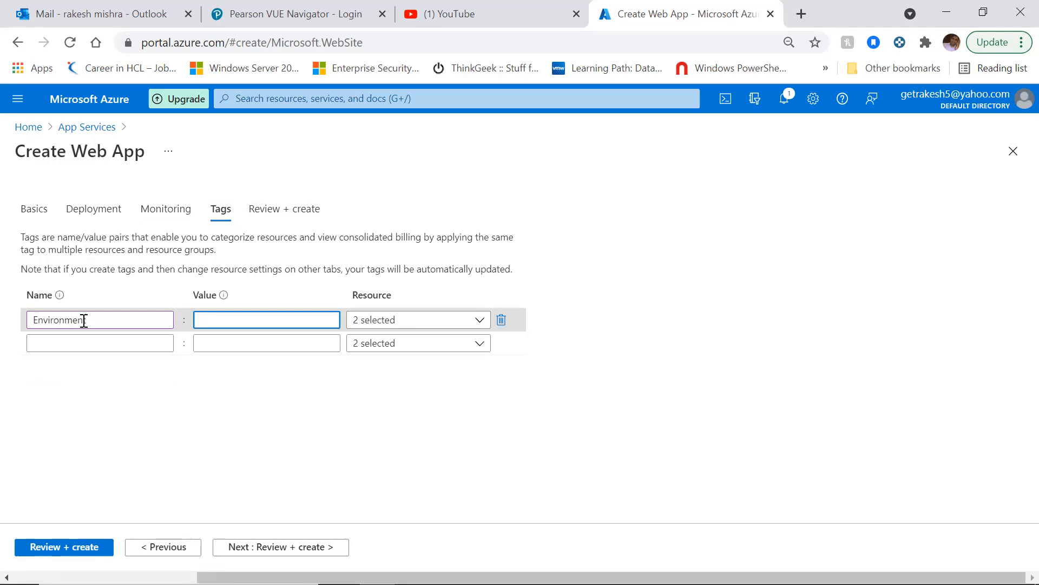
{"action": "type", "text": "Test"}
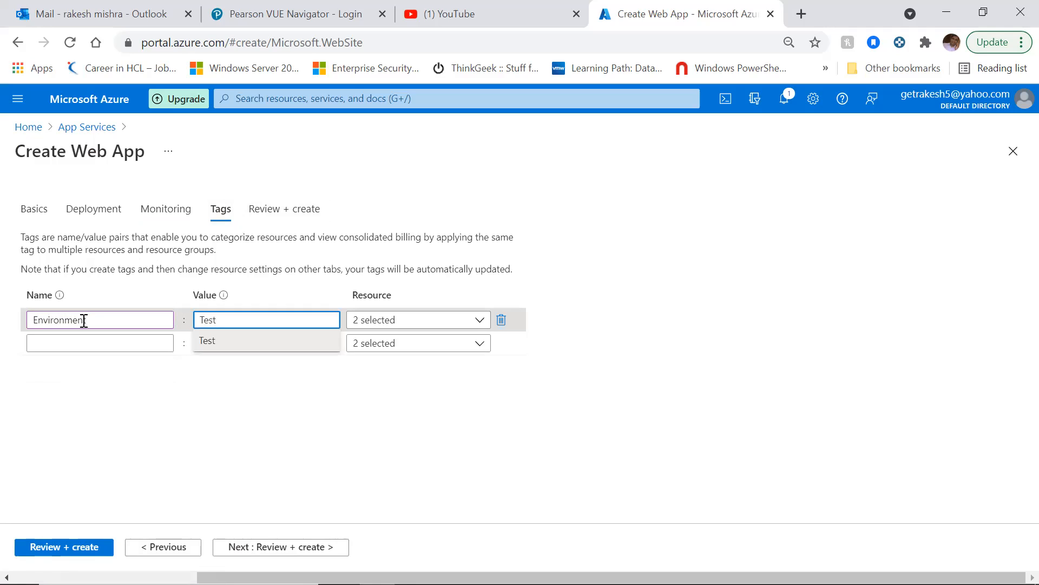
- Keep the Environment: Test tag on both the web app and plan, then go to Review + create
{"action": "left_click", "coordinate": [499, 435]}
{"action": "left_click", "coordinate": [481, 321]}
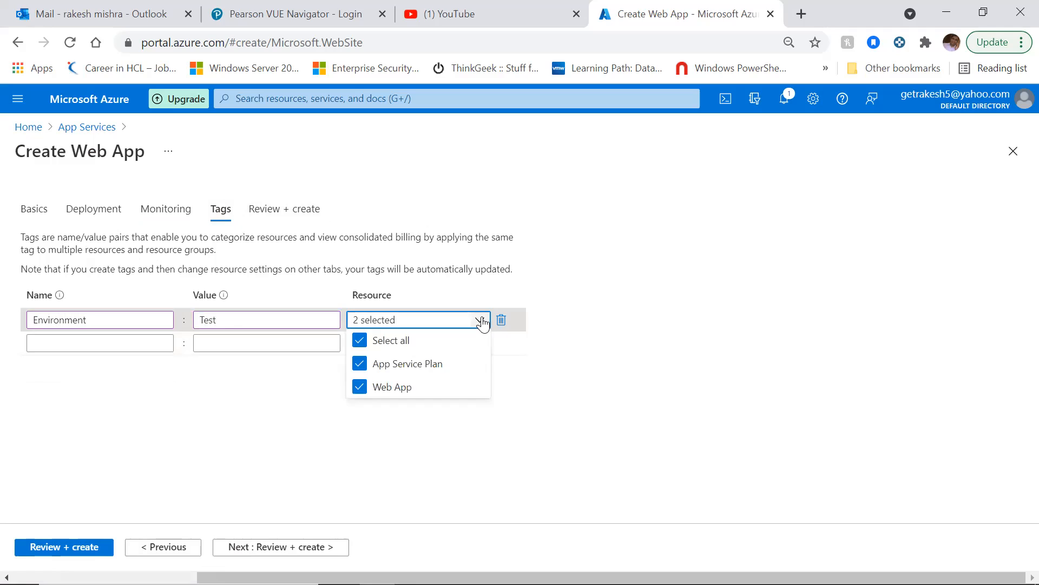
{"action": "left_click", "coordinate": [710, 392]}
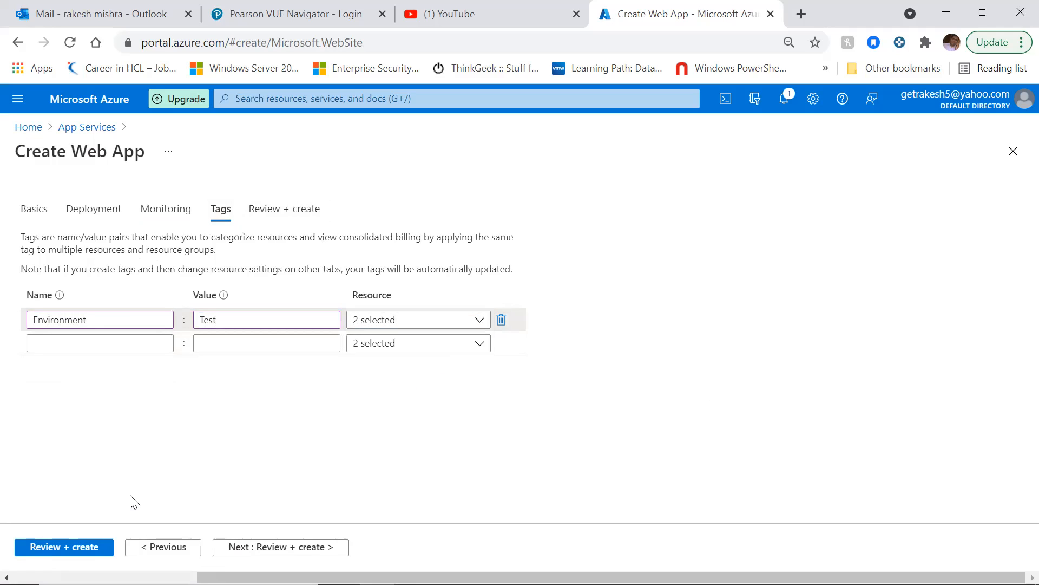
{"action": "left_click", "coordinate": [285, 548]}
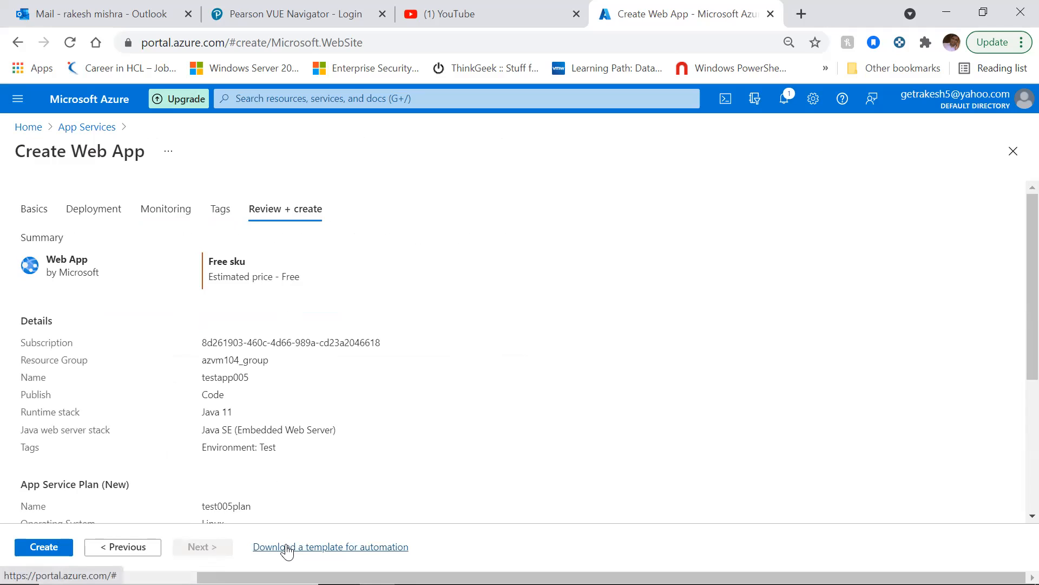
- Review the summary, including the Shared infrastructure ACU value, and create testapp005
{"action": "left_click_drag", "start_coordinate": [1017, 246], "coordinate": [1016, 532]}
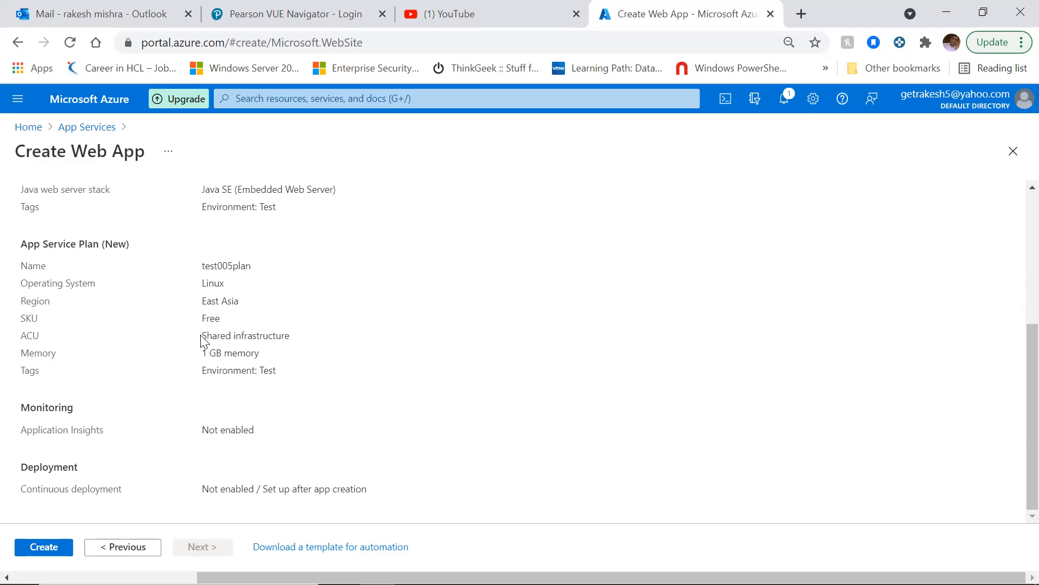
{"action": "left_click_drag", "start_coordinate": [205, 336], "coordinate": [311, 347]}
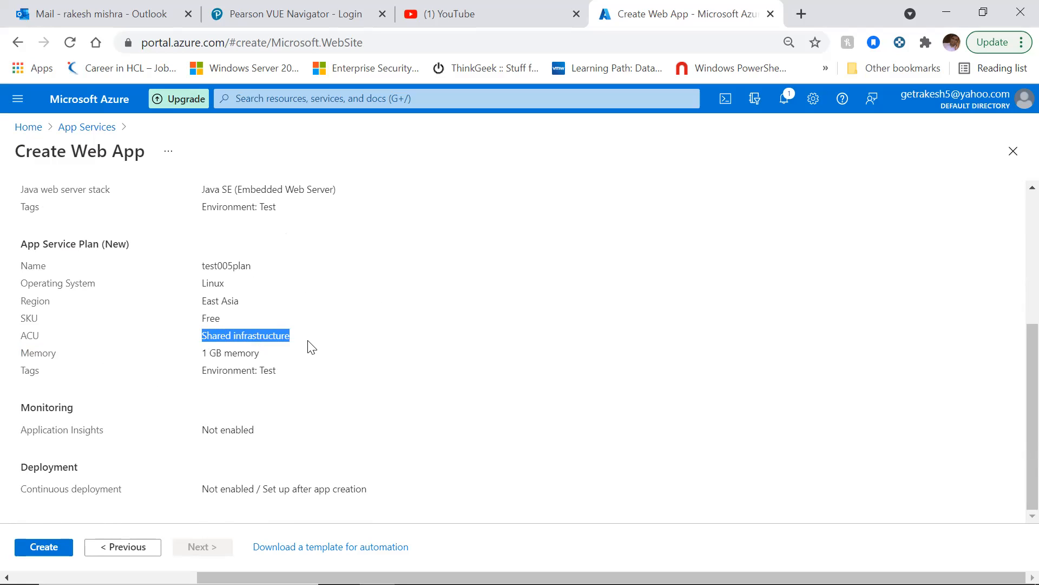
{"action": "left_click", "coordinate": [312, 347]}
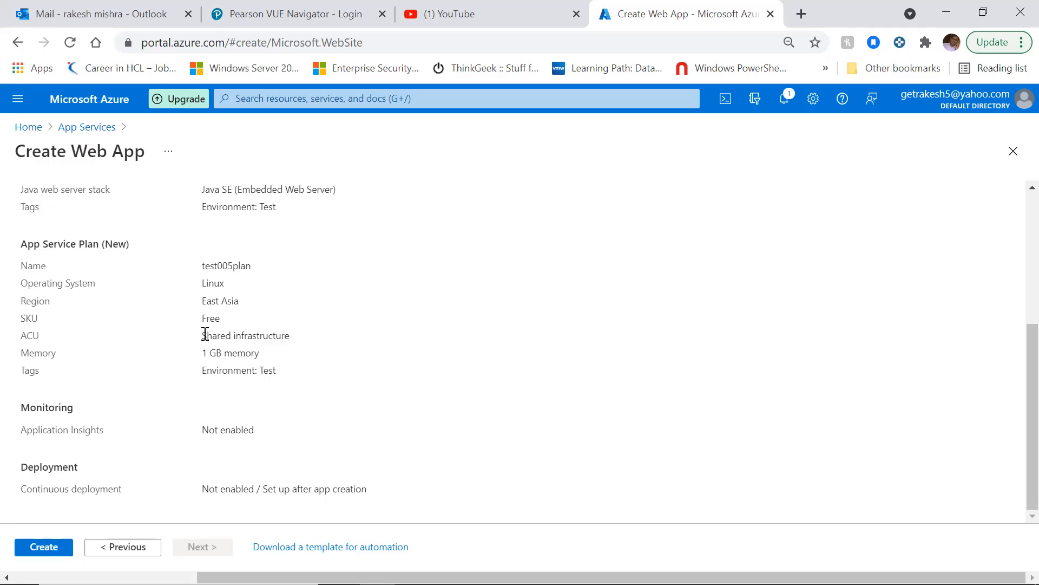
{"action": "left_click_drag", "start_coordinate": [206, 334], "coordinate": [292, 341]}
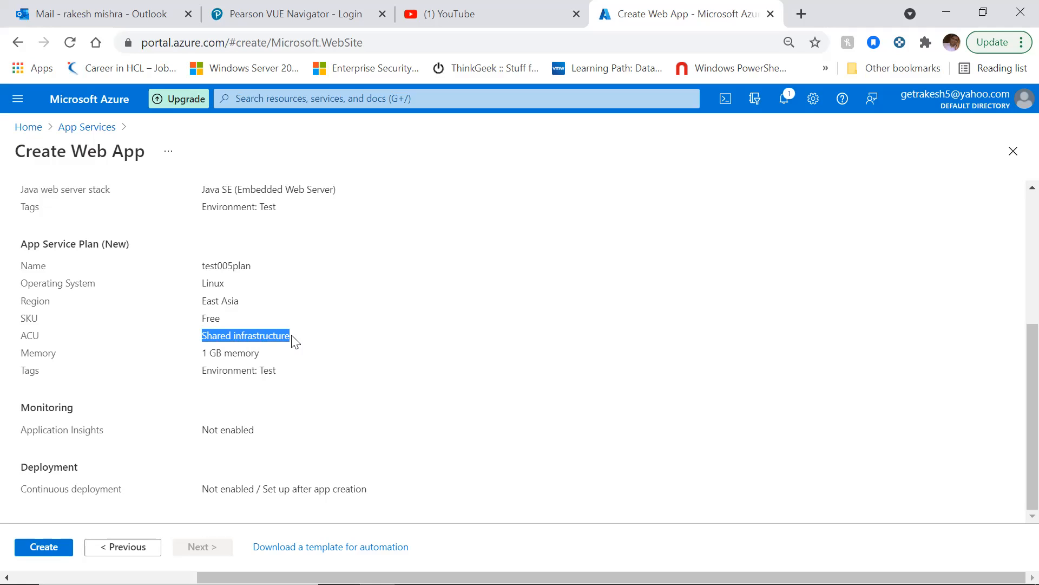
{"action": "left_click", "coordinate": [336, 339]}
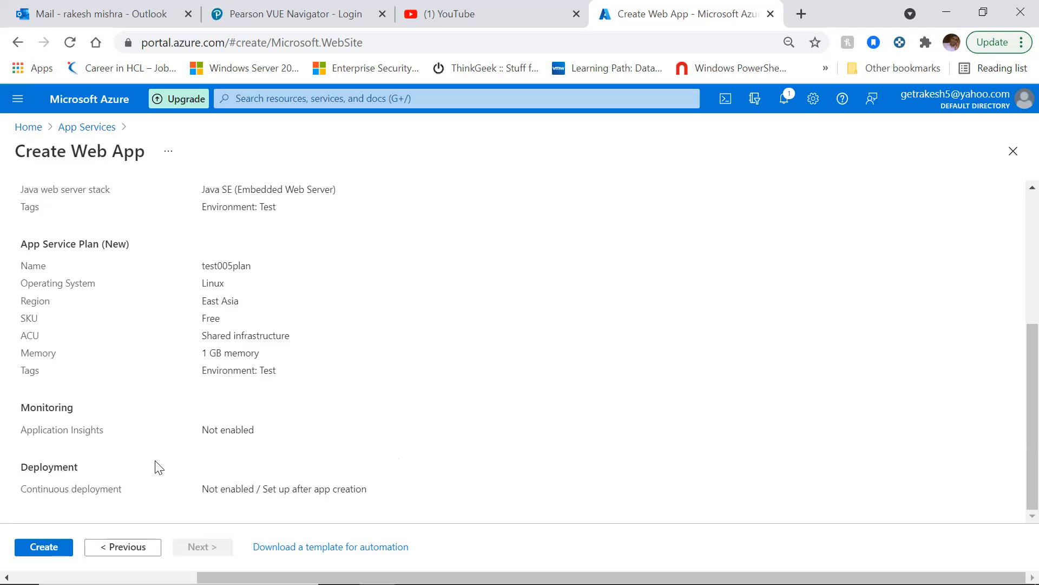
{"action": "left_click", "coordinate": [28, 552]}
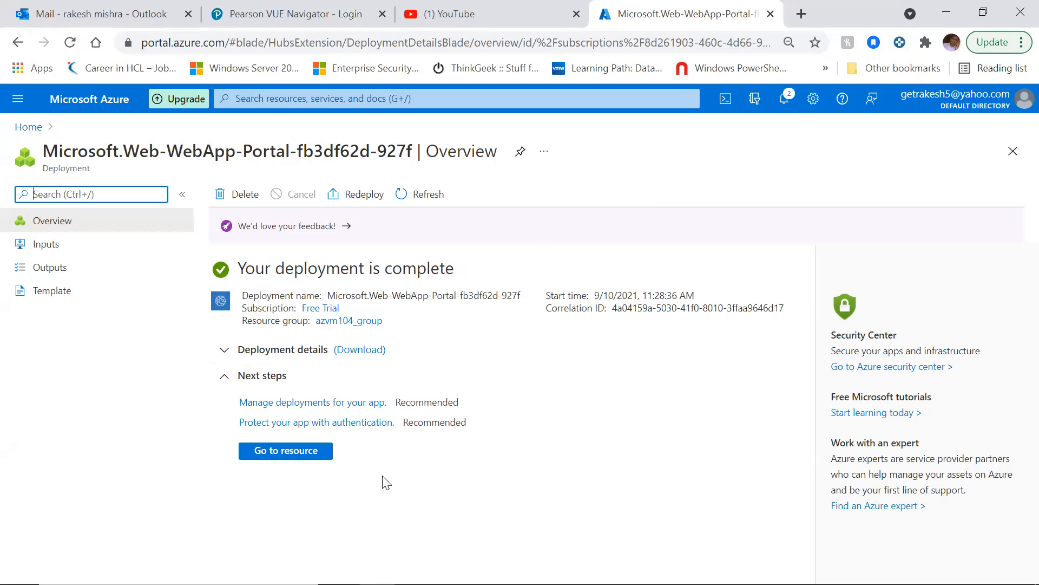
- Go to the testapp005 resource and scroll through its Overview essentials and metric charts
{"action": "left_click", "coordinate": [283, 452]}
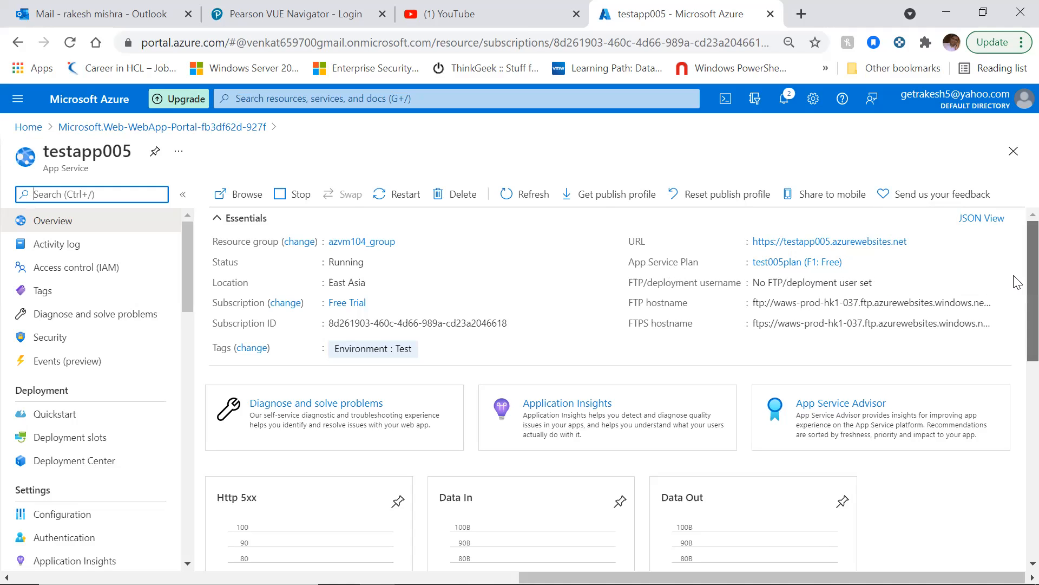
{"action": "scroll", "coordinate": [1017, 297], "scroll_direction": "down", "scroll_amount": 1}
{"action": "scroll", "coordinate": [1016, 325], "scroll_direction": "down", "scroll_amount": 2}
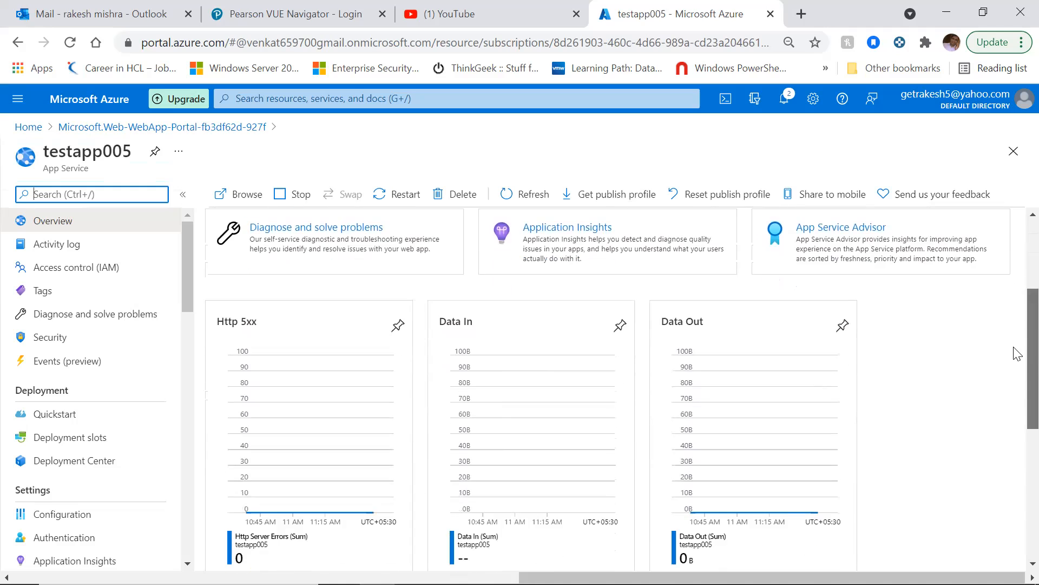
{"action": "scroll", "coordinate": [1015, 379], "scroll_direction": "down", "scroll_amount": 4}
{"action": "scroll", "coordinate": [1014, 368], "scroll_direction": "up", "scroll_amount": 4}
{"action": "scroll", "coordinate": [1017, 338], "scroll_direction": "up", "scroll_amount": 2}
{"action": "scroll", "coordinate": [1015, 337], "scroll_direction": "down", "scroll_amount": 1}
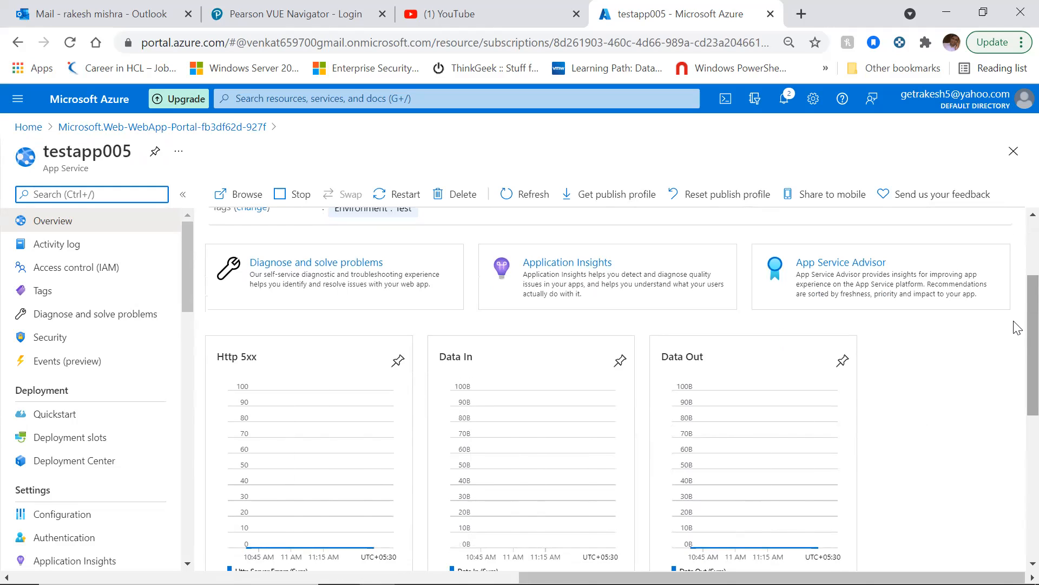
{"action": "scroll", "coordinate": [1016, 347], "scroll_direction": "down", "scroll_amount": 2}
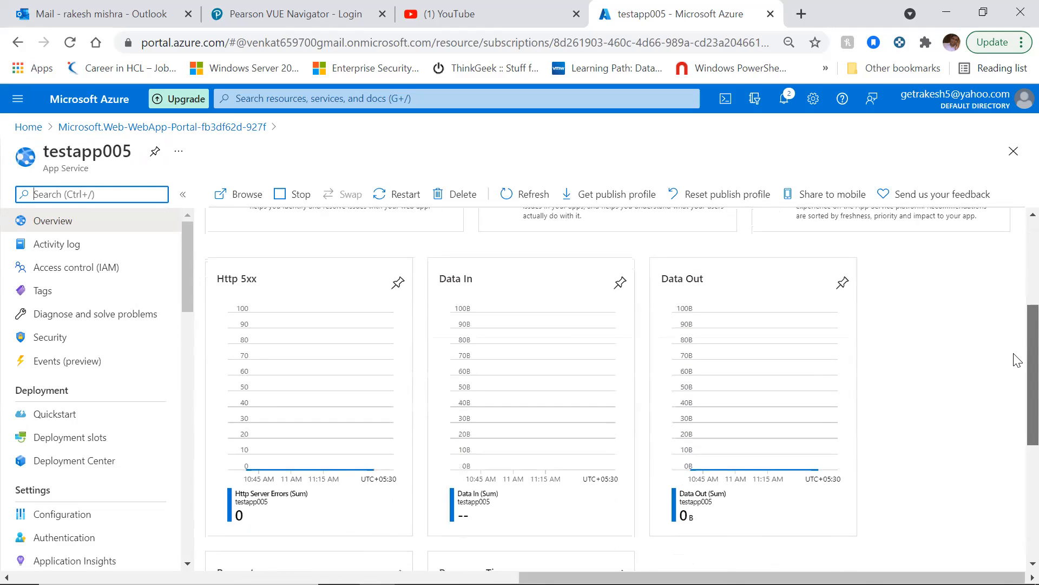
{"action": "scroll", "coordinate": [1017, 360], "scroll_direction": "down", "scroll_amount": 1}
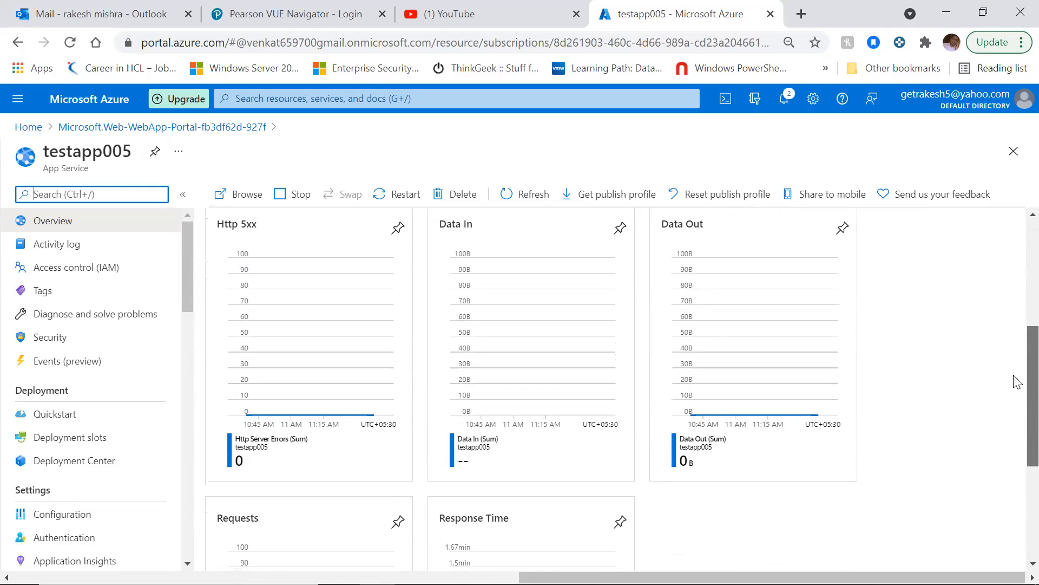
{"action": "scroll", "coordinate": [1016, 358], "scroll_direction": "up", "scroll_amount": 2}
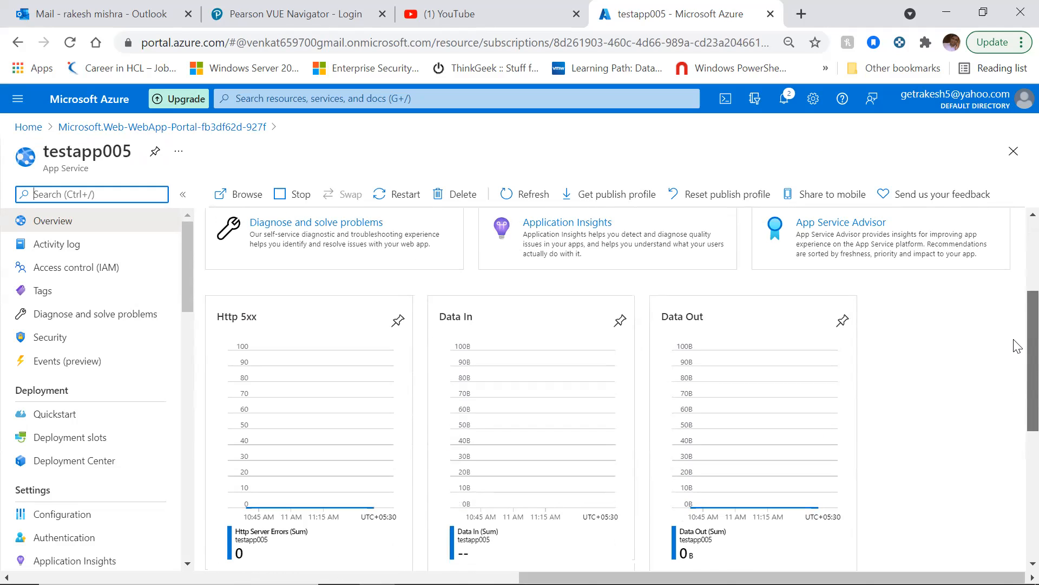
{"action": "scroll", "coordinate": [1015, 347], "scroll_direction": "up", "scroll_amount": 3}
{"action": "scroll", "coordinate": [1017, 355], "scroll_direction": "down", "scroll_amount": 4}
{"action": "scroll", "coordinate": [1017, 379], "scroll_direction": "down", "scroll_amount": 4}
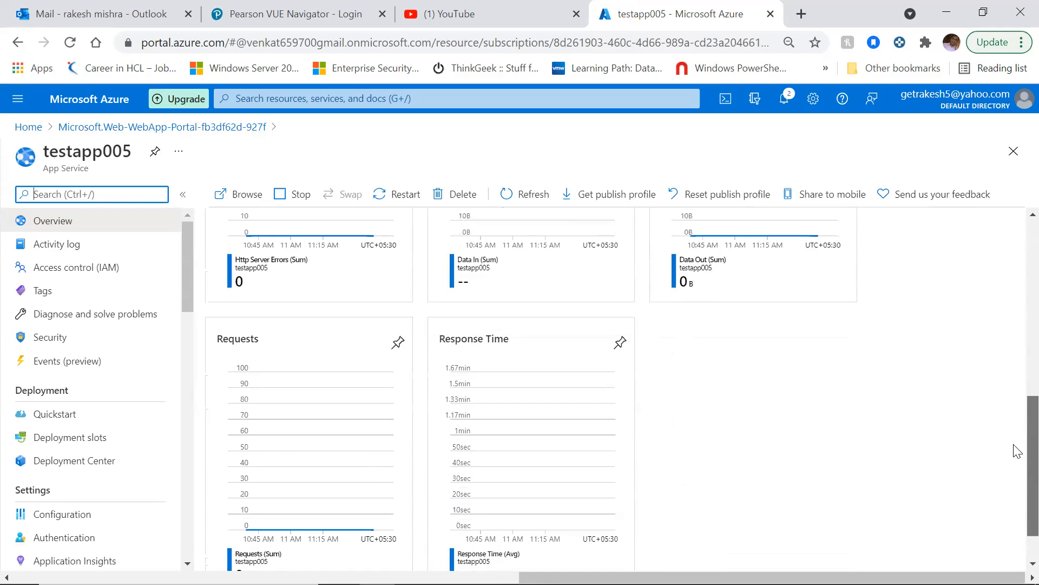
{"action": "scroll", "coordinate": [1017, 450], "scroll_direction": "down", "scroll_amount": 1}
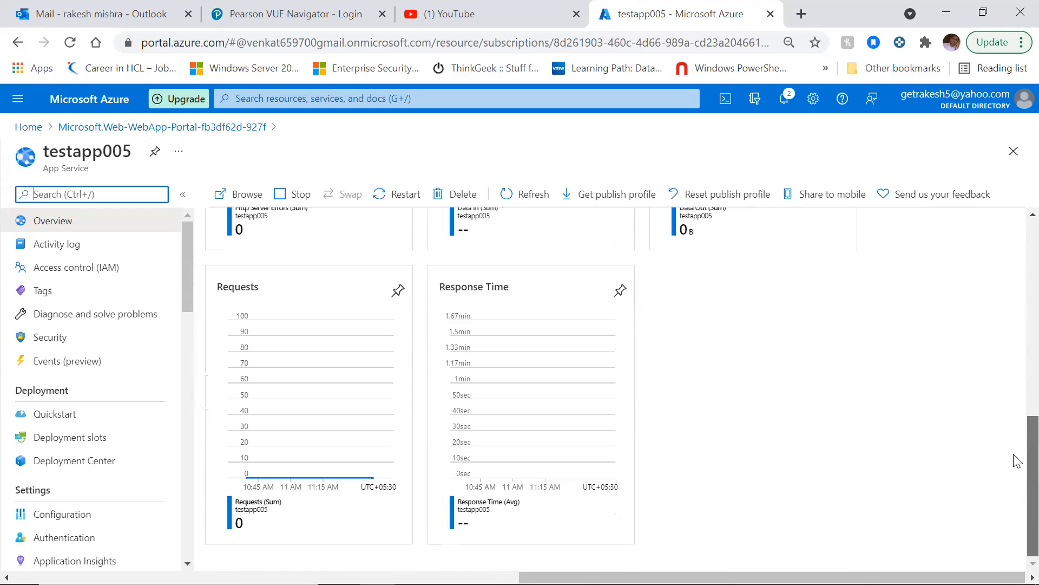
{"action": "scroll", "coordinate": [1016, 457], "scroll_direction": "up", "scroll_amount": 2}
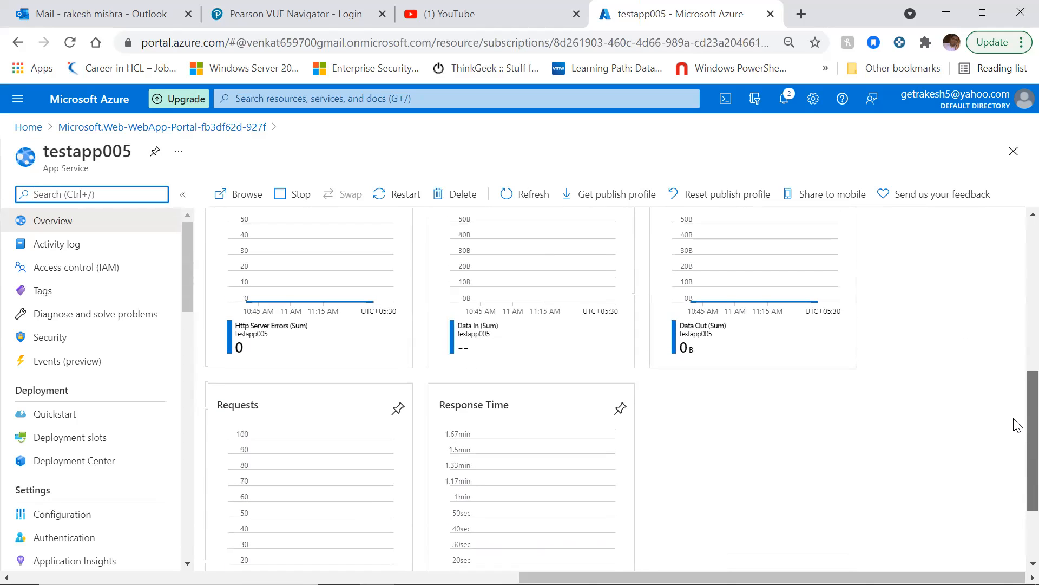
{"action": "scroll", "coordinate": [1017, 424], "scroll_direction": "up", "scroll_amount": 2}
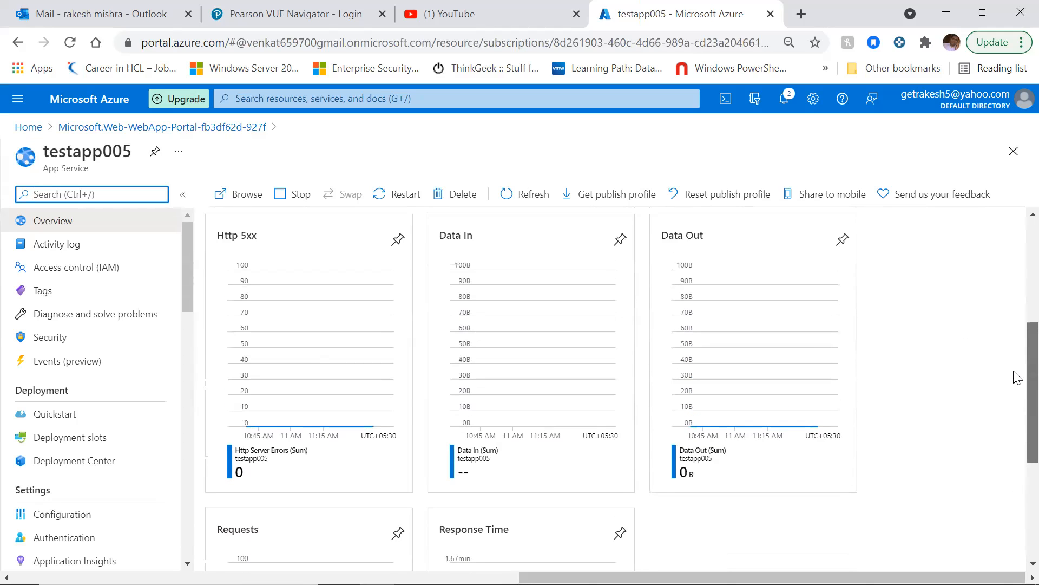
{"action": "scroll", "coordinate": [1015, 394], "scroll_direction": "down", "scroll_amount": 1}
{"action": "scroll", "coordinate": [1017, 366], "scroll_direction": "up", "scroll_amount": 2}
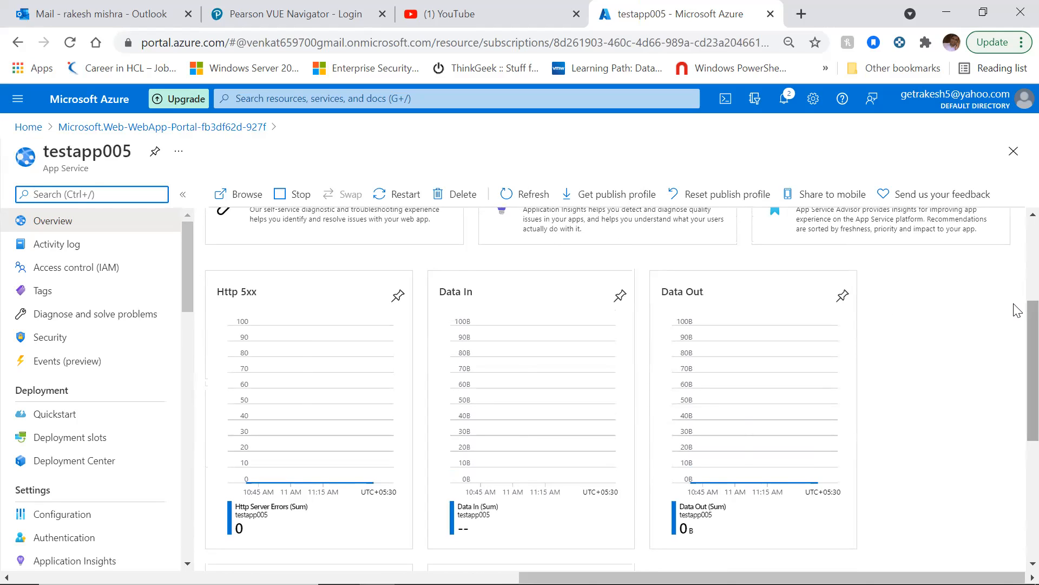
{"action": "scroll", "coordinate": [1017, 318], "scroll_direction": "up", "scroll_amount": 4}
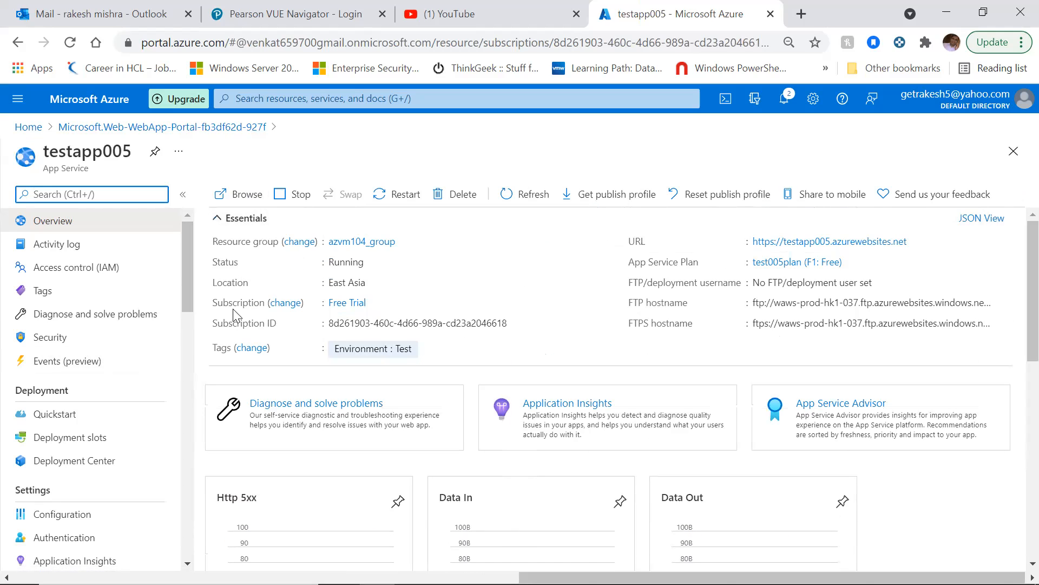
- Show the Access control (IAM) page for testapp005
{"action": "left_click", "coordinate": [125, 267]}
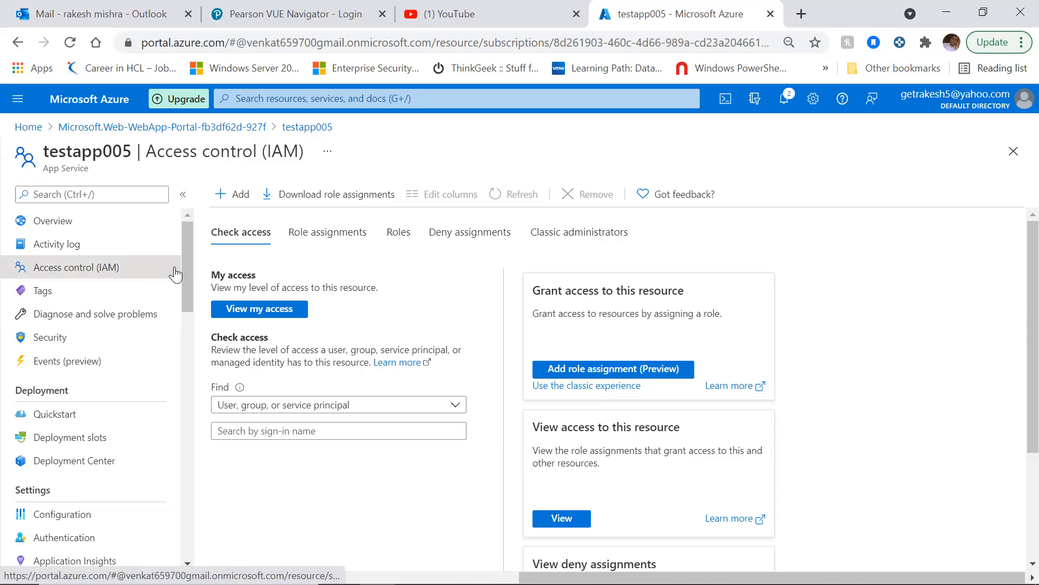
{"action": "left_click_drag", "start_coordinate": [188, 266], "coordinate": [188, 292]}
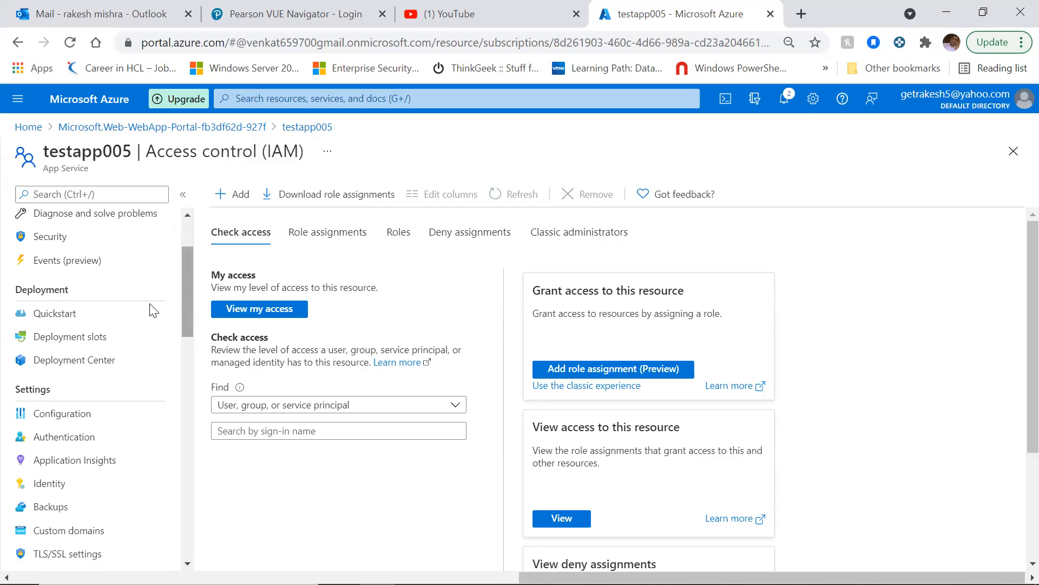
- Open Deployment slots, note the Standard or Premium plan requirement, and bring up the upgrade tiers
{"action": "left_click", "coordinate": [77, 331]}
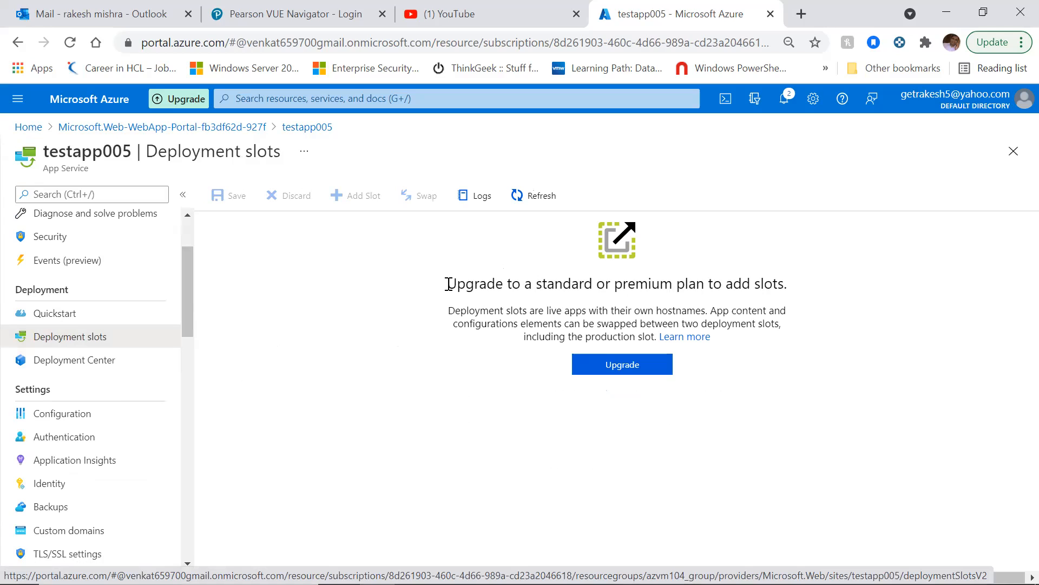
{"action": "left_click_drag", "start_coordinate": [449, 284], "coordinate": [793, 290]}
{"action": "left_click", "coordinate": [867, 324]}
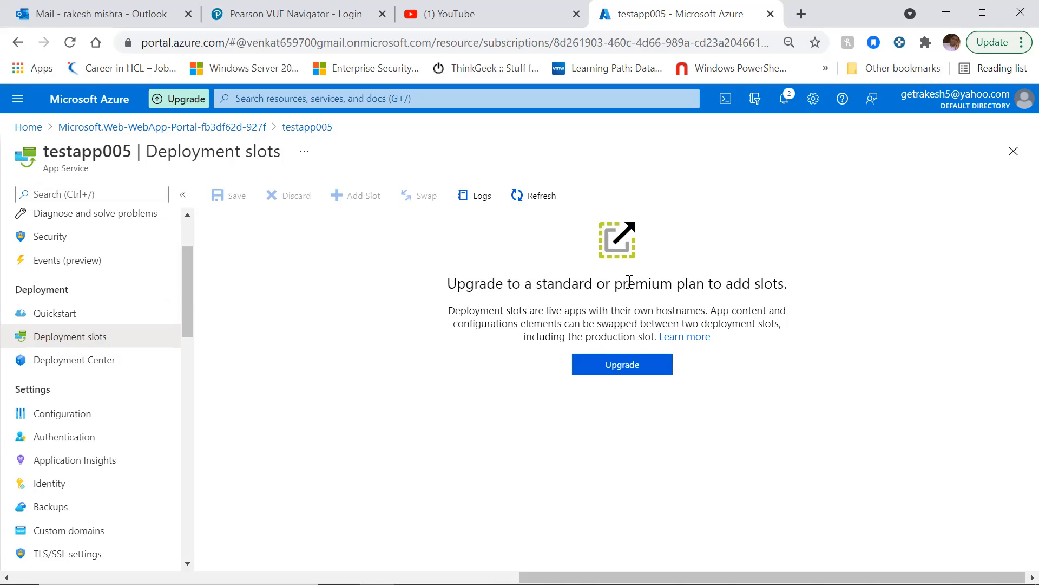
{"action": "left_click_drag", "start_coordinate": [615, 284], "coordinate": [706, 287]}
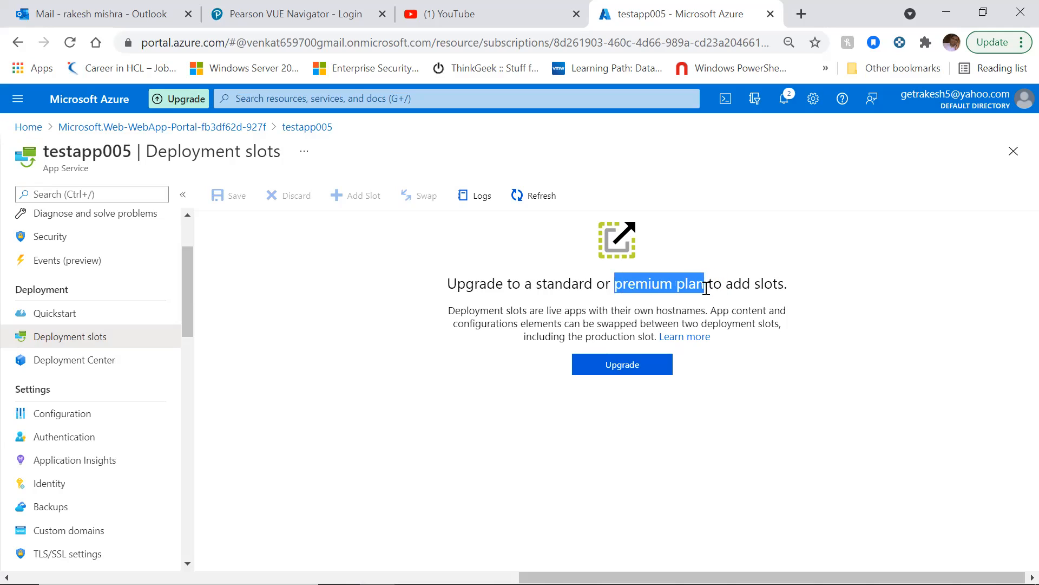
{"action": "double_click", "coordinate": [548, 284]}
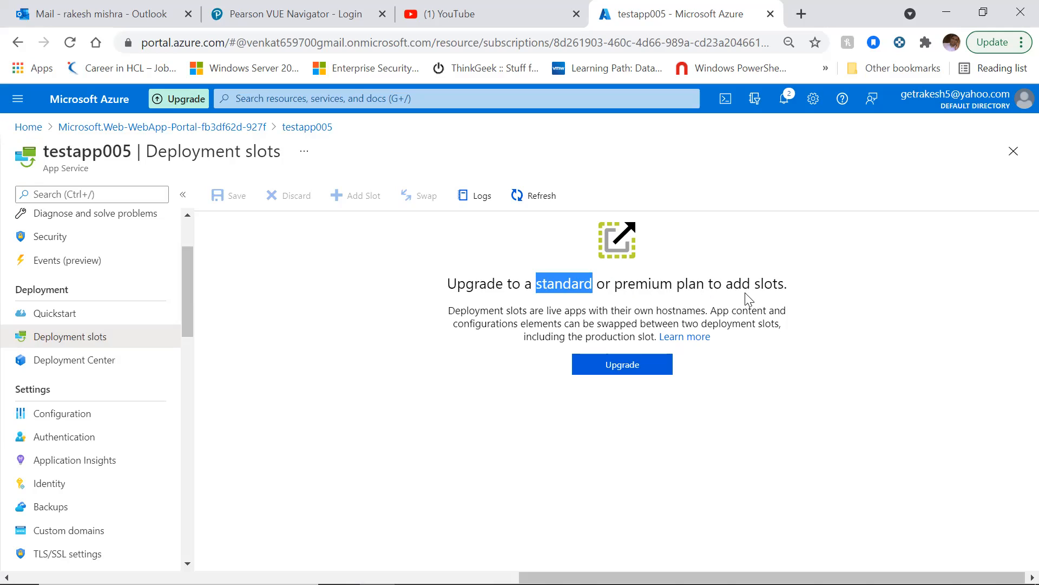
{"action": "left_click", "coordinate": [831, 308]}
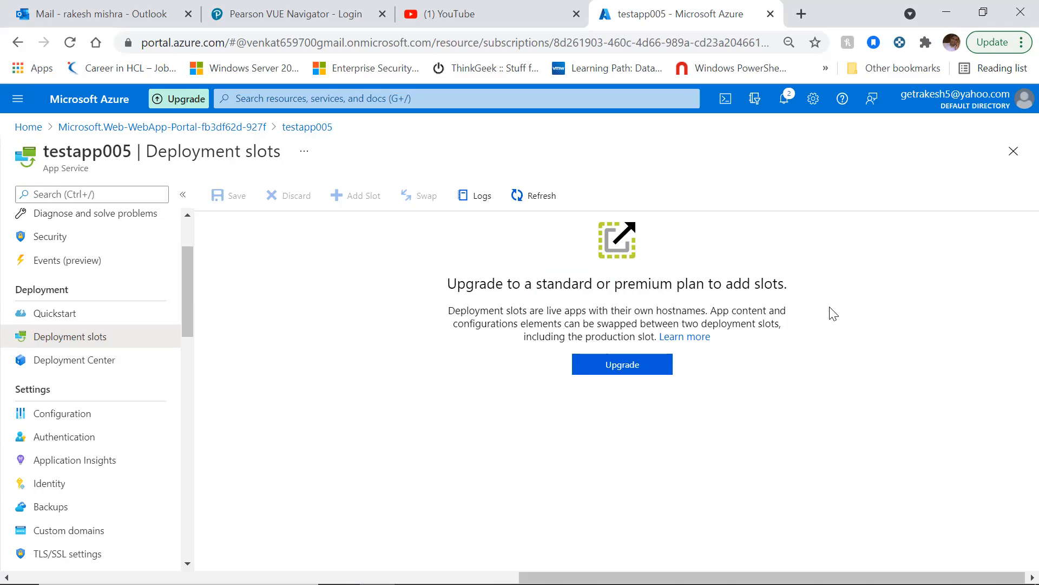
{"action": "double_click", "coordinate": [631, 279]}
{"action": "left_click", "coordinate": [849, 410]}
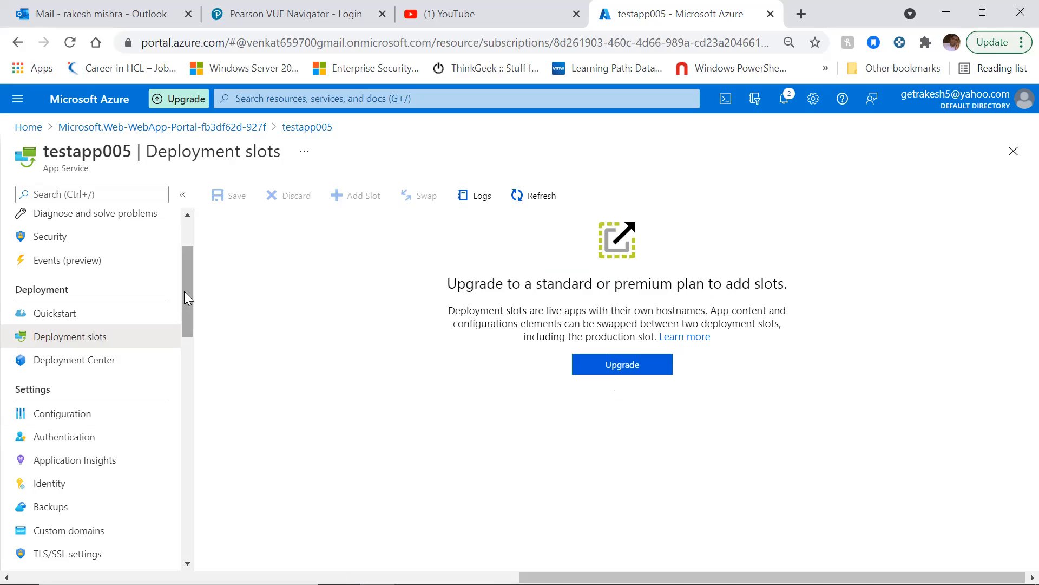
{"action": "left_click", "coordinate": [594, 363]}
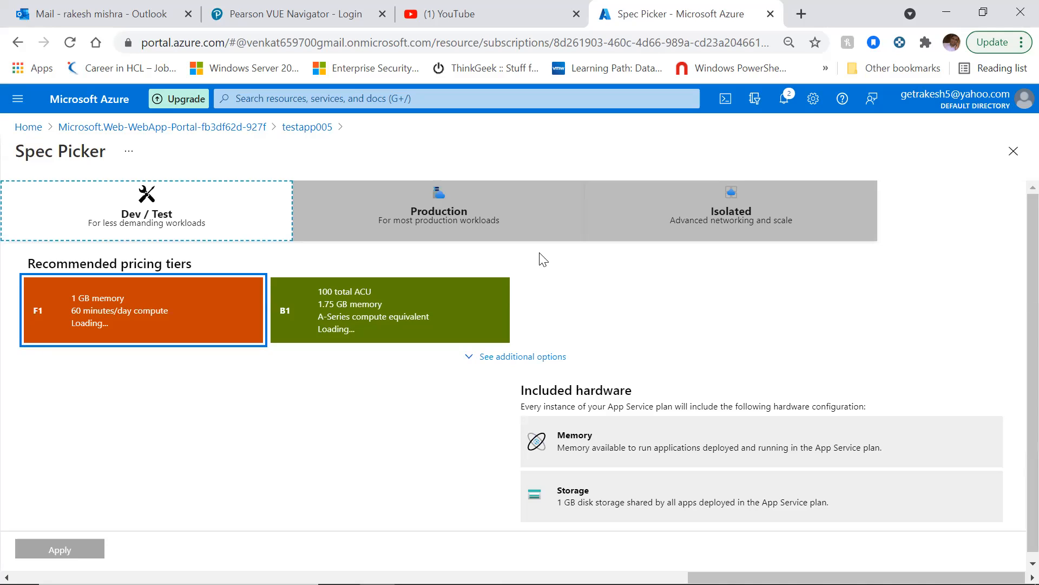
- Compare the Production pricing tiers, then return to testapp005 without upgrading
{"action": "left_click", "coordinate": [396, 184]}
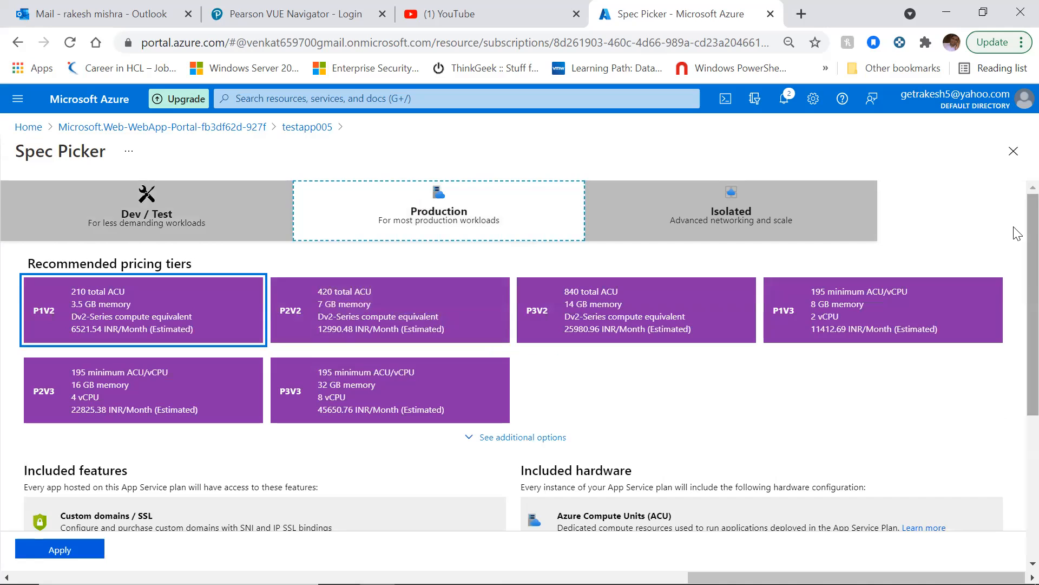
{"action": "scroll", "coordinate": [1017, 313], "scroll_direction": "down", "scroll_amount": 2}
{"action": "scroll", "coordinate": [1017, 320], "scroll_direction": "down", "scroll_amount": 2}
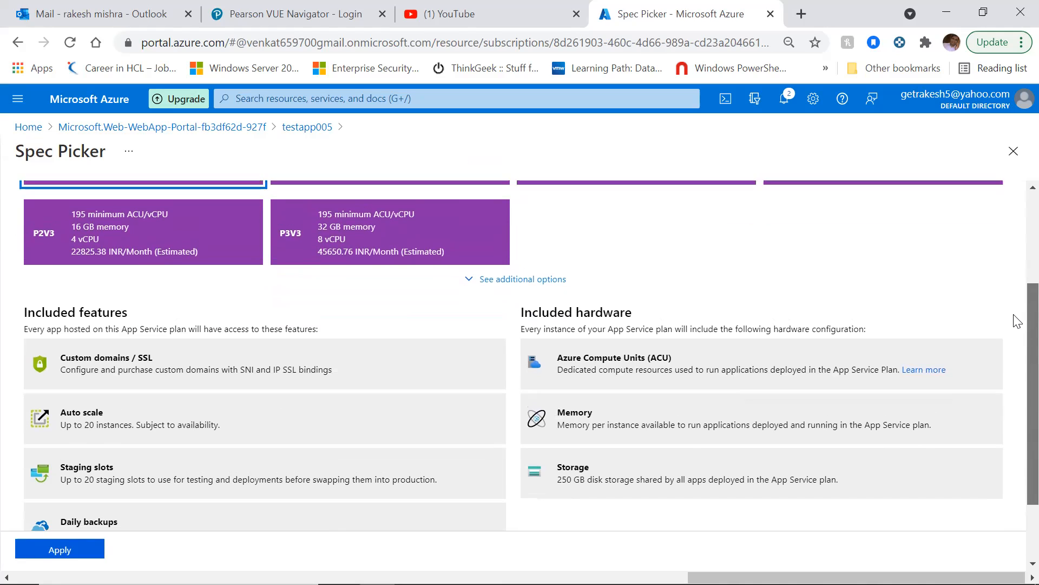
{"action": "scroll", "coordinate": [1015, 325], "scroll_direction": "up", "scroll_amount": 4}
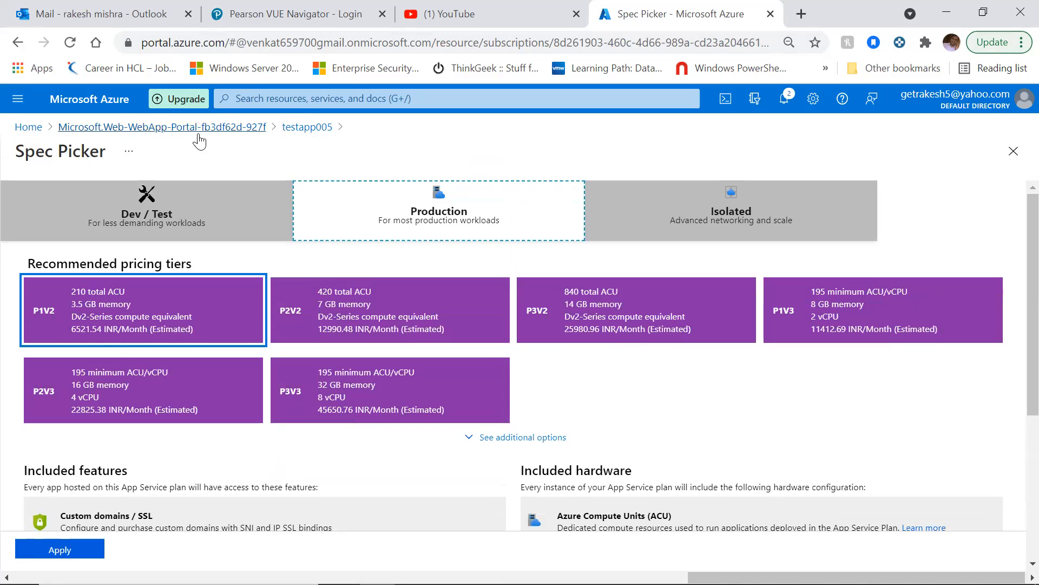
{"action": "left_click", "coordinate": [297, 129]}
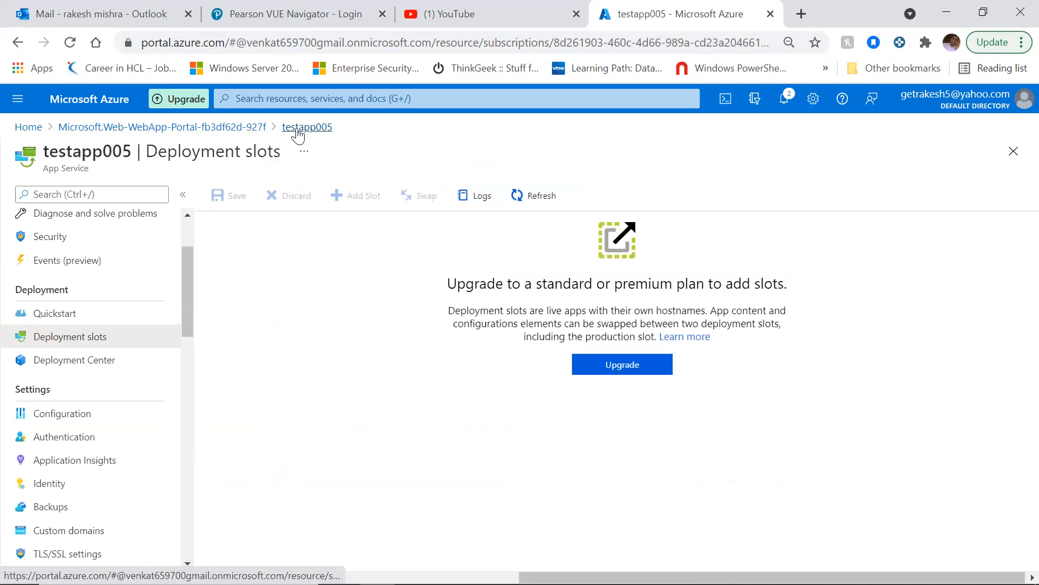
- Set the Deployment Center source to GitHub and review its GitHub Actions build settings
{"action": "left_click", "coordinate": [88, 367]}
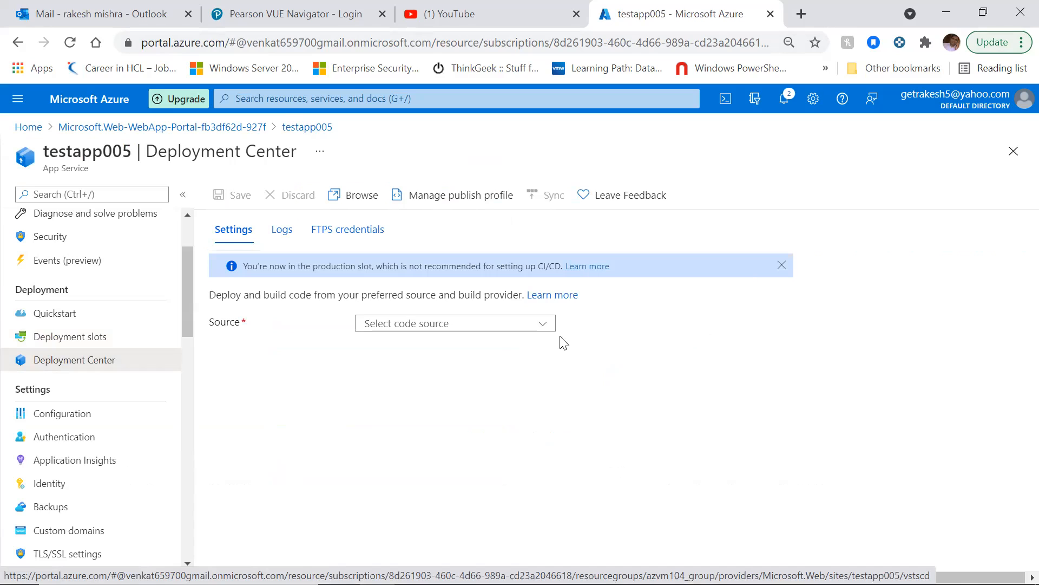
{"action": "left_click", "coordinate": [539, 324]}
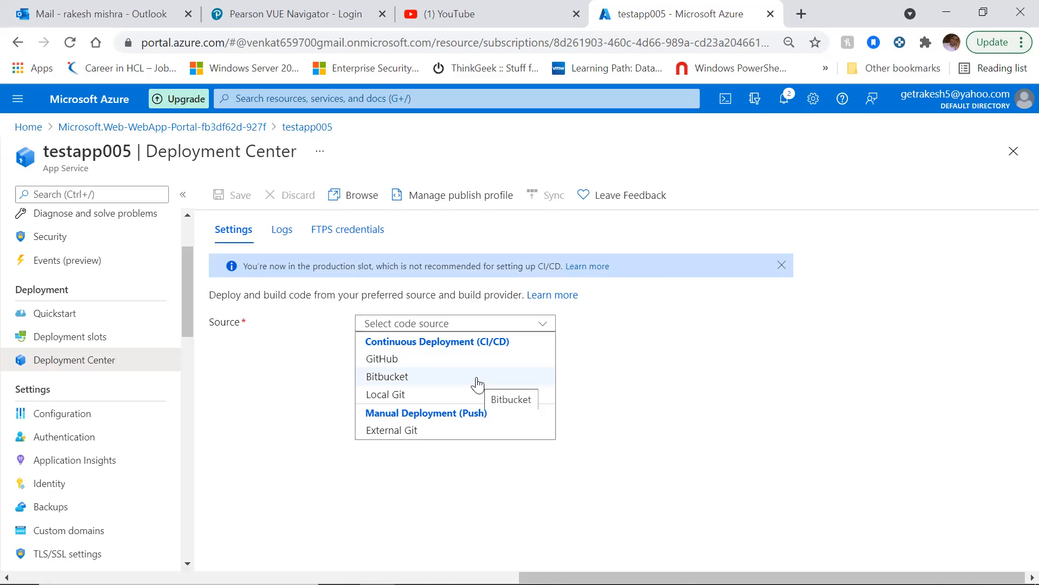
{"action": "left_click", "coordinate": [406, 360]}
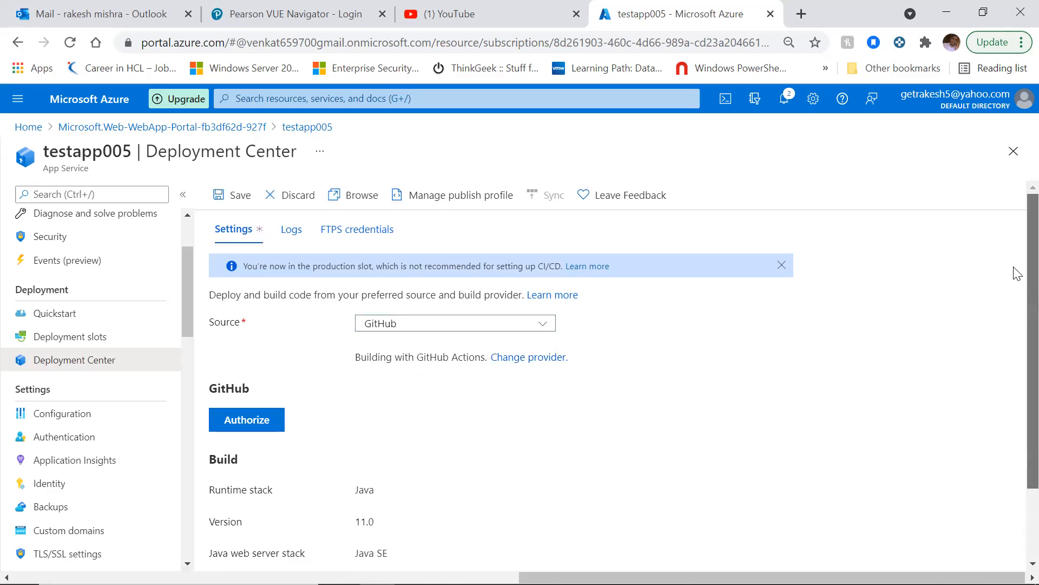
{"action": "scroll", "coordinate": [1018, 274], "scroll_direction": "down", "scroll_amount": 2}
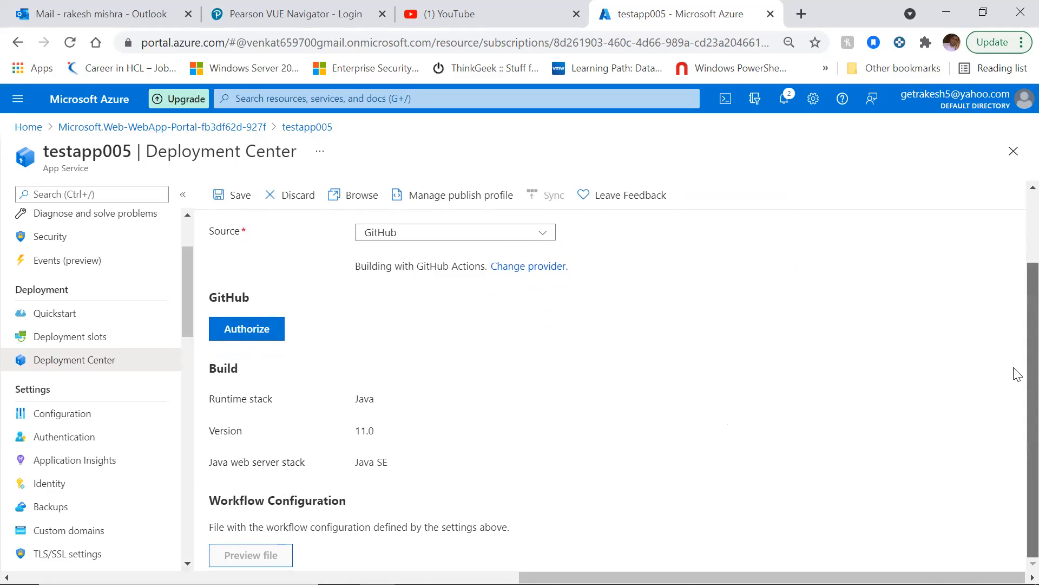
{"action": "scroll", "coordinate": [1017, 281], "scroll_direction": "up", "scroll_amount": 2}
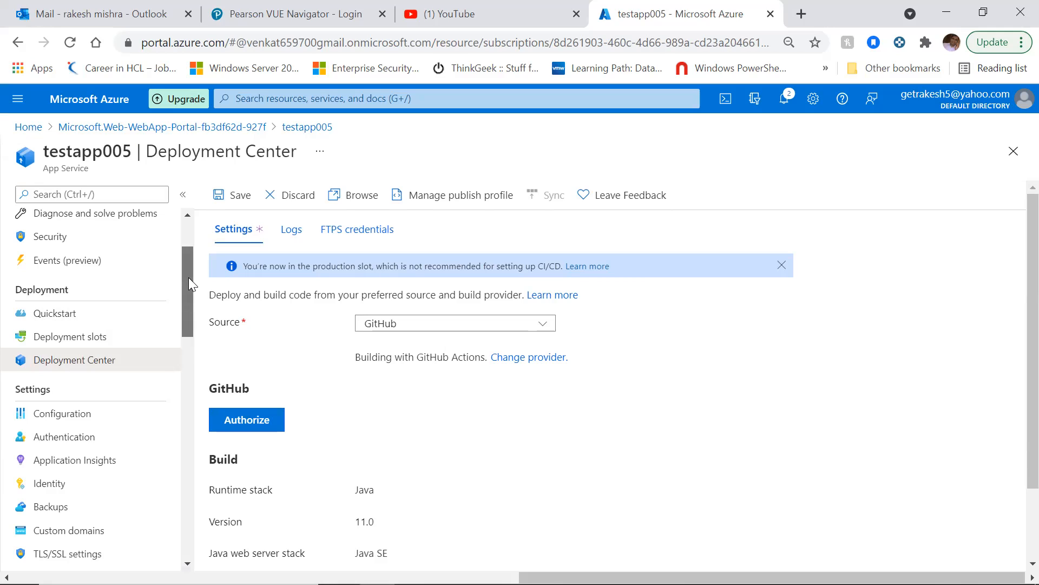
{"action": "left_click_drag", "start_coordinate": [189, 277], "coordinate": [188, 299]}
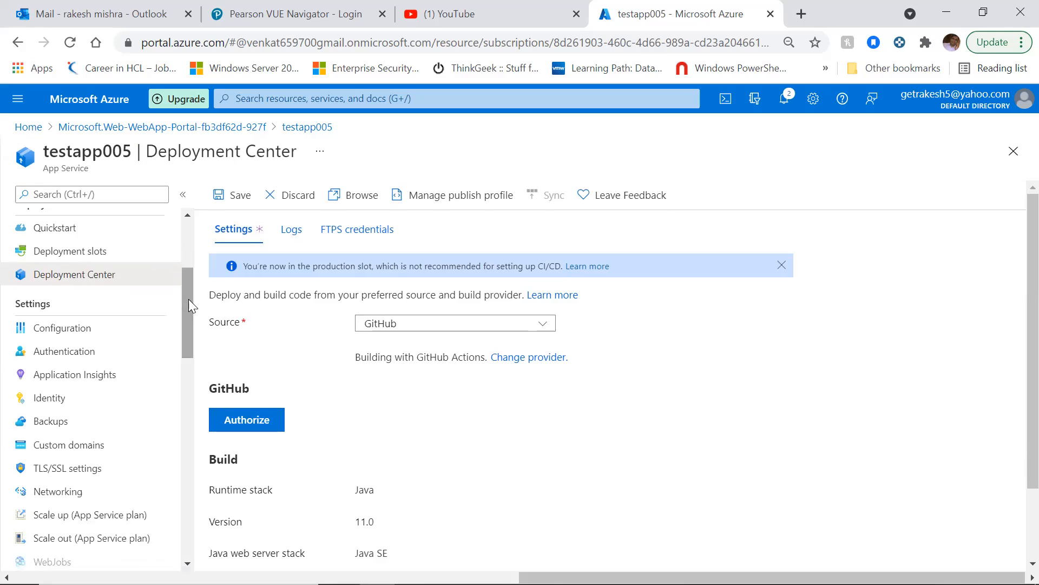
- Open Configuration, discarding the unsaved Deployment Center edits
{"action": "left_click", "coordinate": [82, 330]}
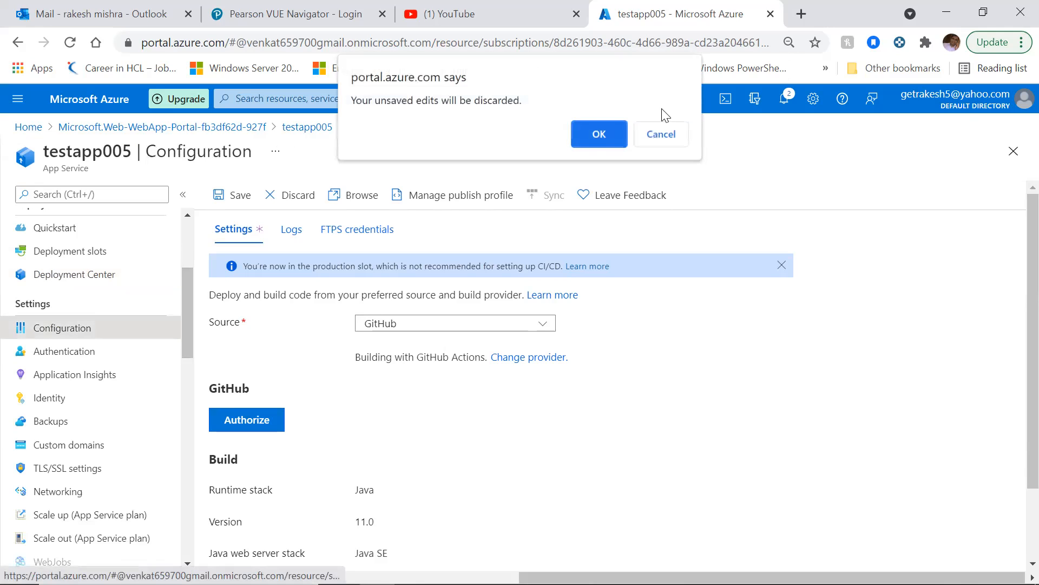
{"action": "left_click", "coordinate": [575, 140]}
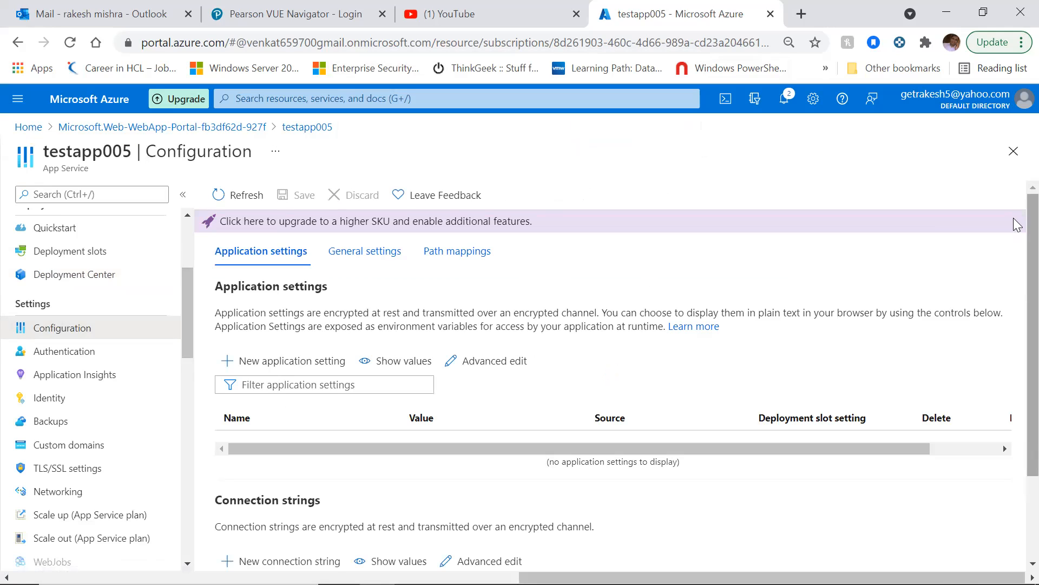
{"action": "scroll", "coordinate": [1016, 225], "scroll_direction": "down", "scroll_amount": 2}
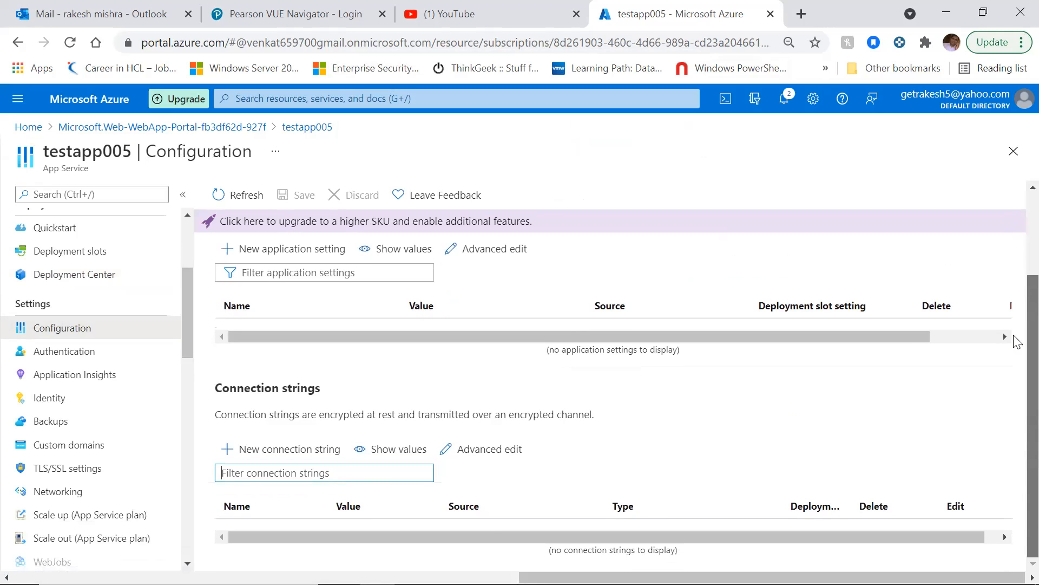
{"action": "left_click_drag", "start_coordinate": [1016, 342], "coordinate": [1017, 197]}
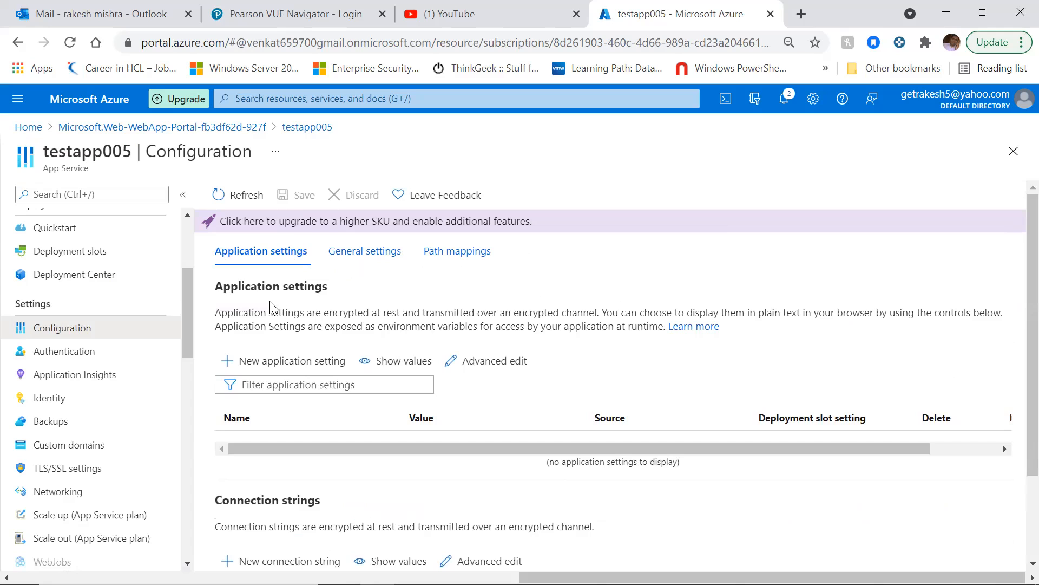
- Review General settings with the Java 11 stack, keeping HTTP version at 1.1
{"action": "left_click", "coordinate": [349, 260]}
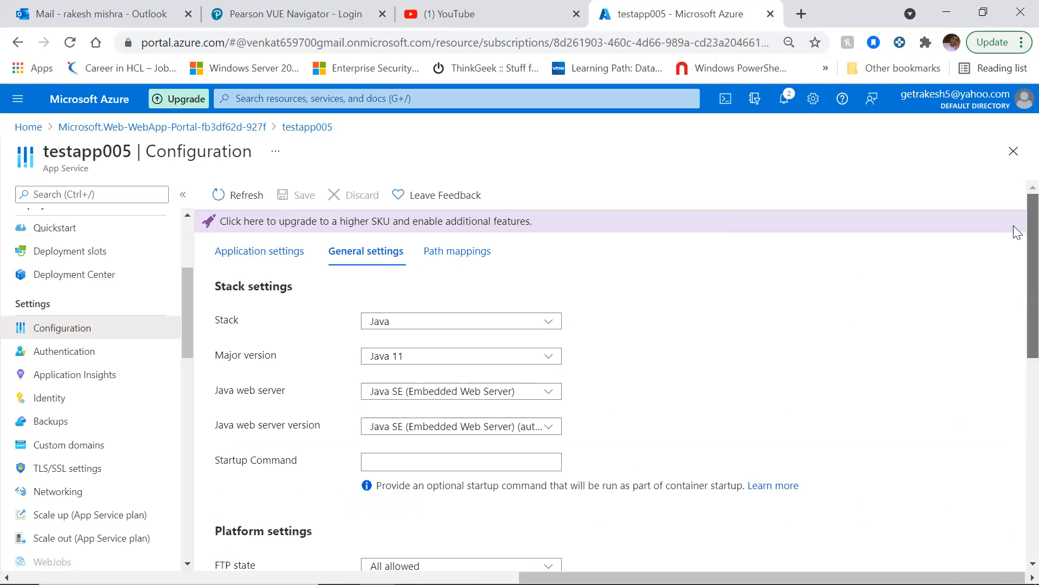
{"action": "left_click_drag", "start_coordinate": [1017, 232], "coordinate": [1001, 195]}
{"action": "scroll", "coordinate": [1011, 287], "scroll_direction": "down", "scroll_amount": 5}
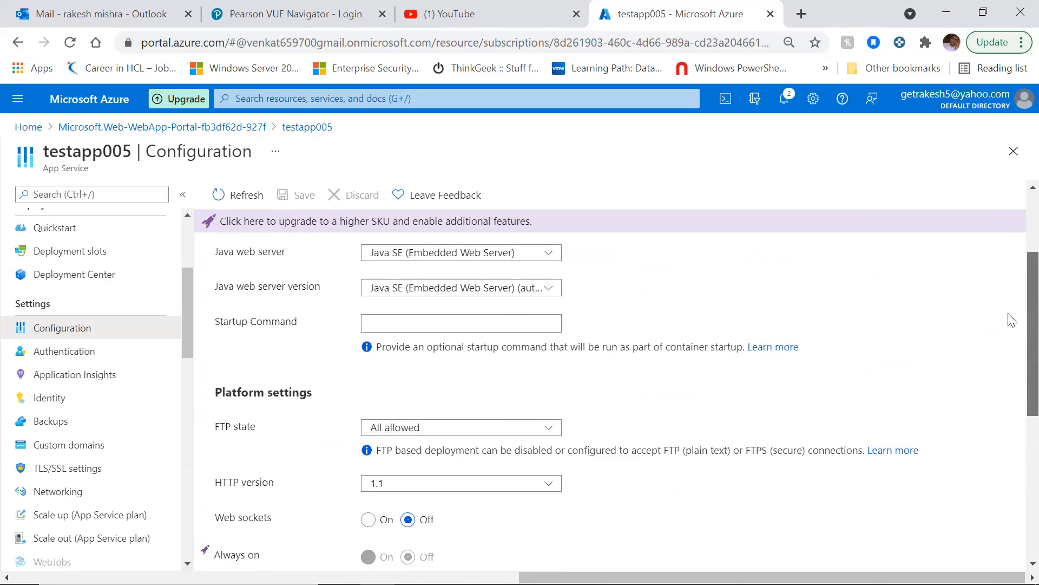
{"action": "left_click", "coordinate": [498, 360]}
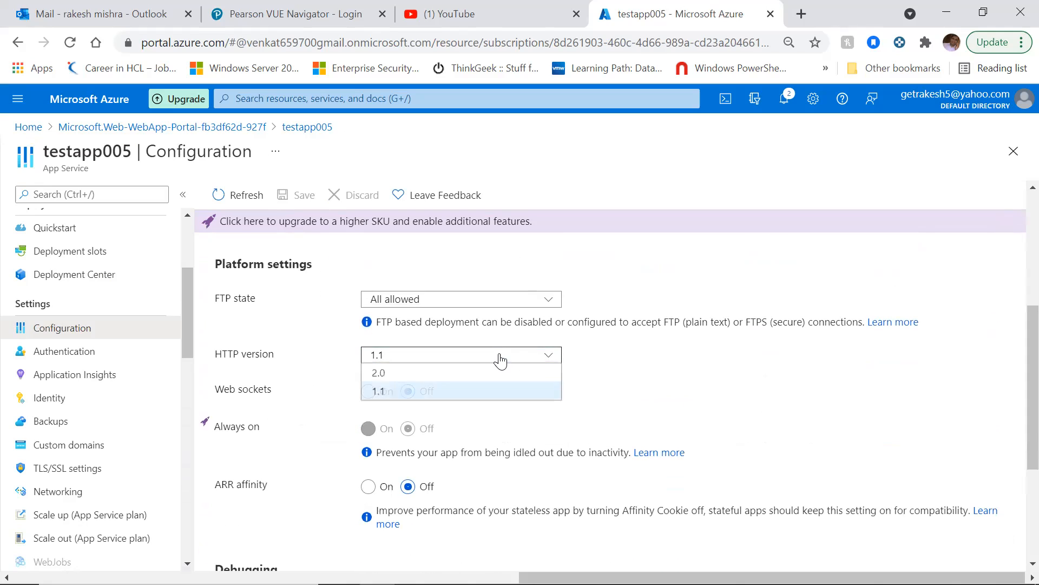
{"action": "left_click", "coordinate": [755, 379]}
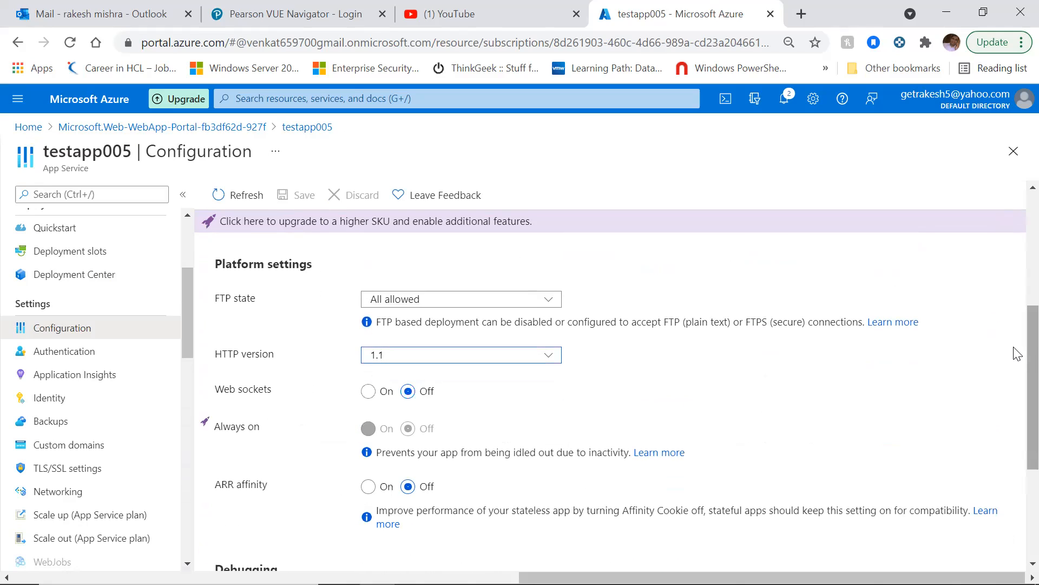
{"action": "left_click_drag", "start_coordinate": [1014, 352], "coordinate": [1014, 217]}
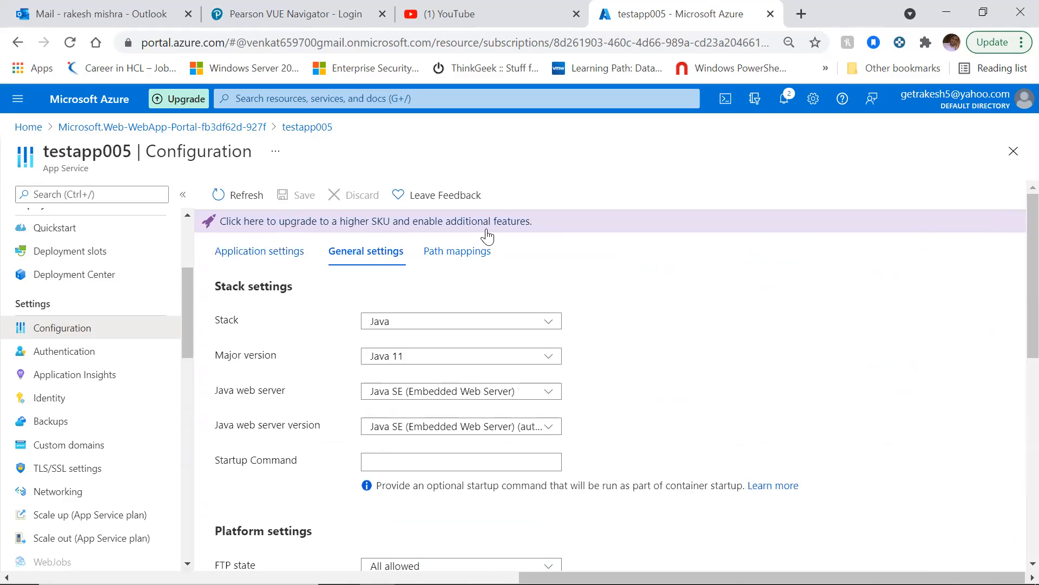
- Check the Path mappings tab, then return to browse General settings
{"action": "left_click", "coordinate": [442, 251]}
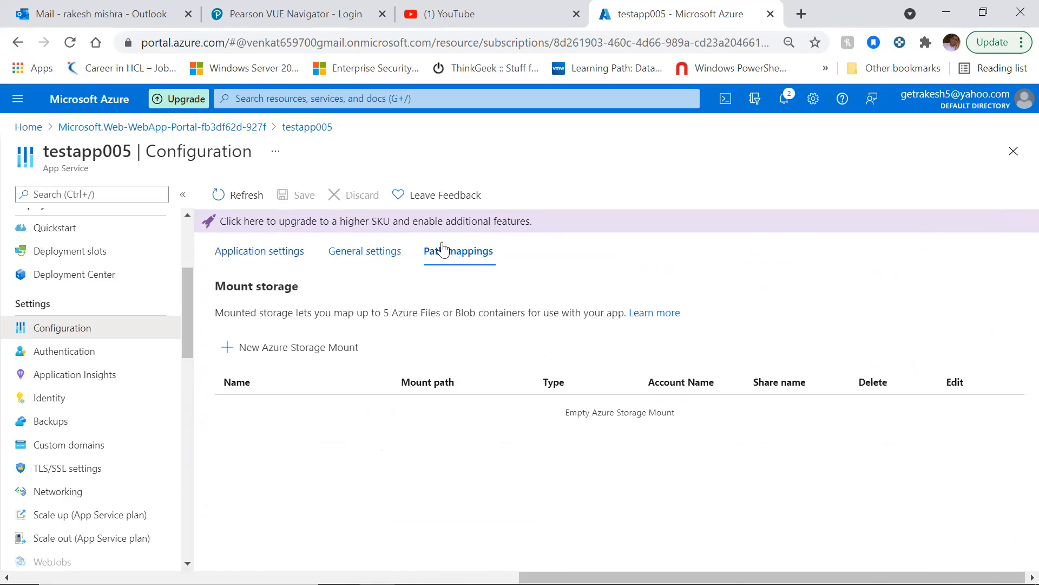
{"action": "left_click", "coordinate": [340, 264]}
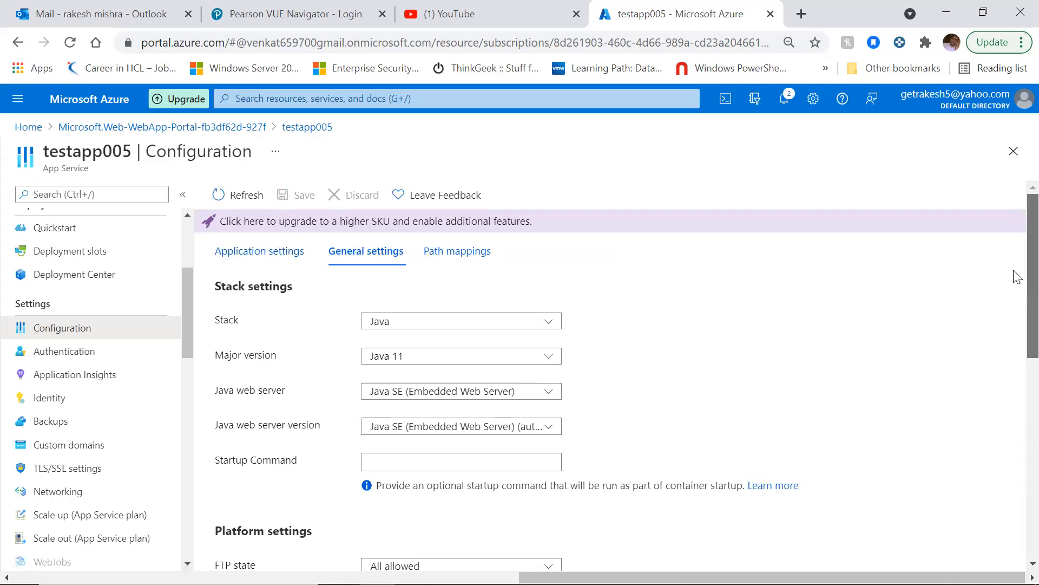
{"action": "scroll", "coordinate": [1015, 277], "scroll_direction": "down", "scroll_amount": 8}
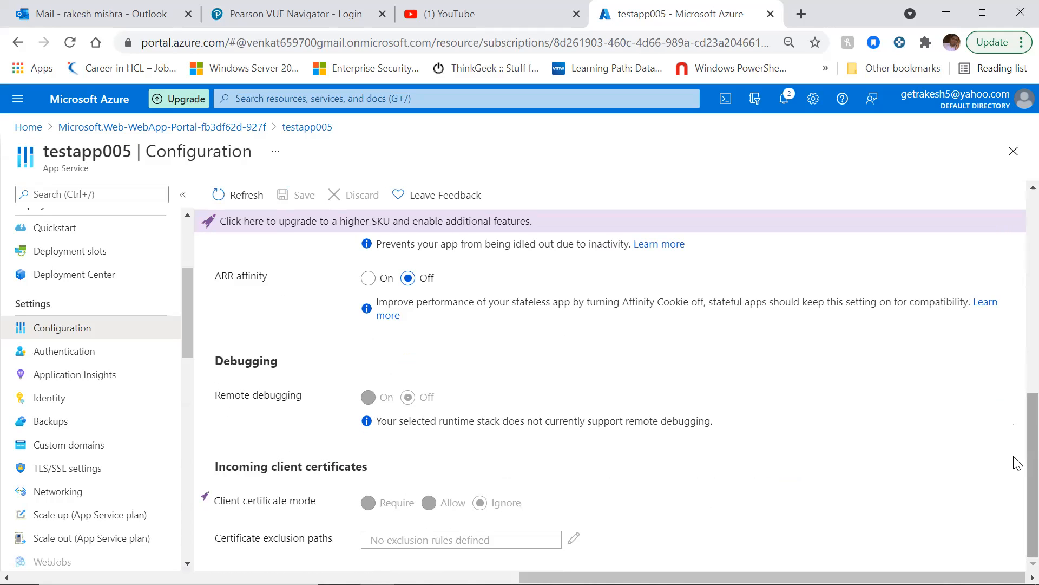
{"action": "scroll", "coordinate": [1017, 461], "scroll_direction": "up", "scroll_amount": 1}
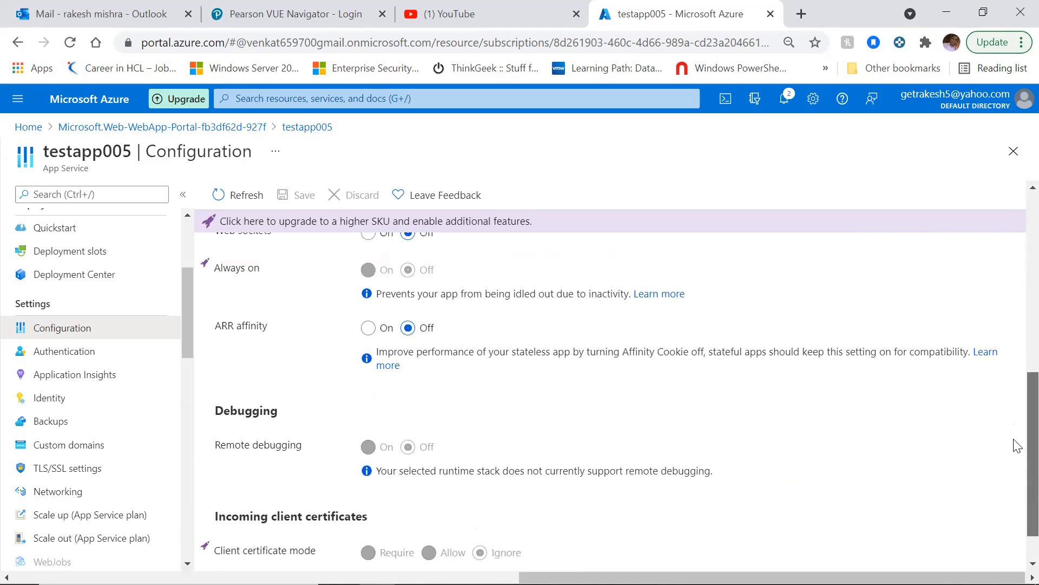
{"action": "scroll", "coordinate": [1017, 423], "scroll_direction": "up", "scroll_amount": 2}
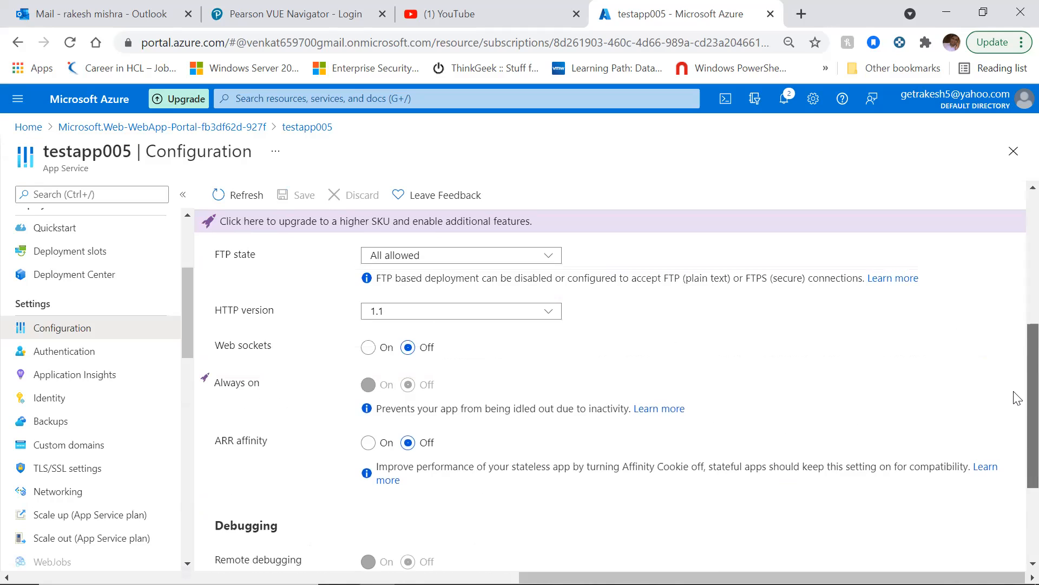
{"action": "scroll", "coordinate": [1014, 398], "scroll_direction": "up", "scroll_amount": 6}
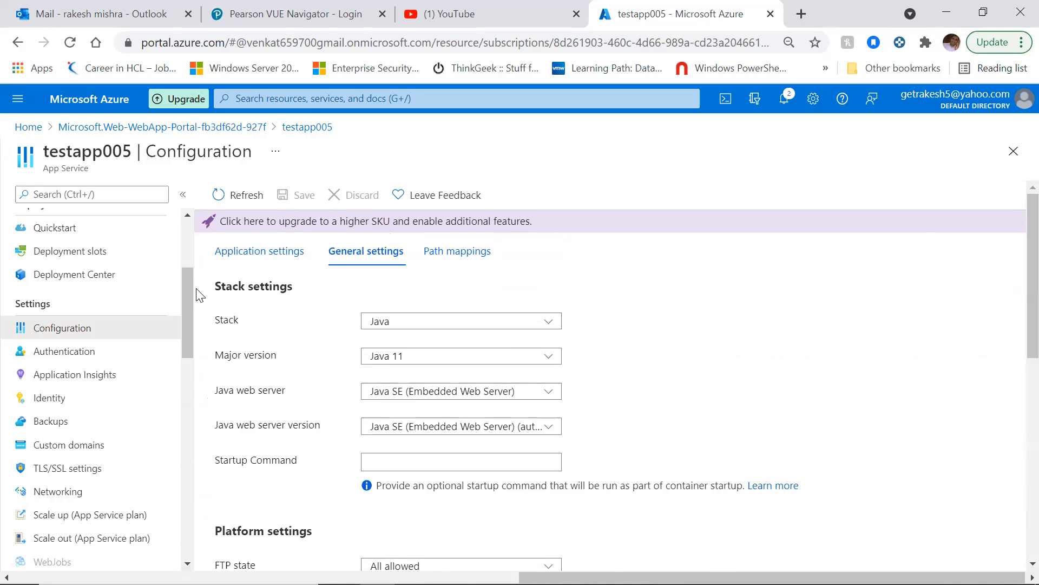
- Add a MySQL connection string named teststring with a placeholder value
{"action": "left_click", "coordinate": [244, 254]}
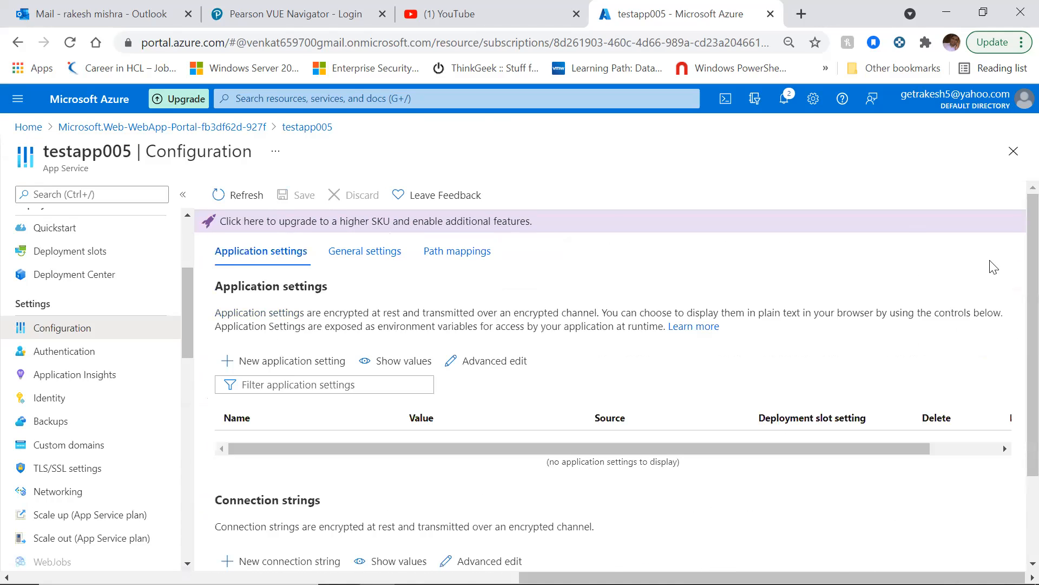
{"action": "scroll", "coordinate": [1015, 241], "scroll_direction": "down", "scroll_amount": 2}
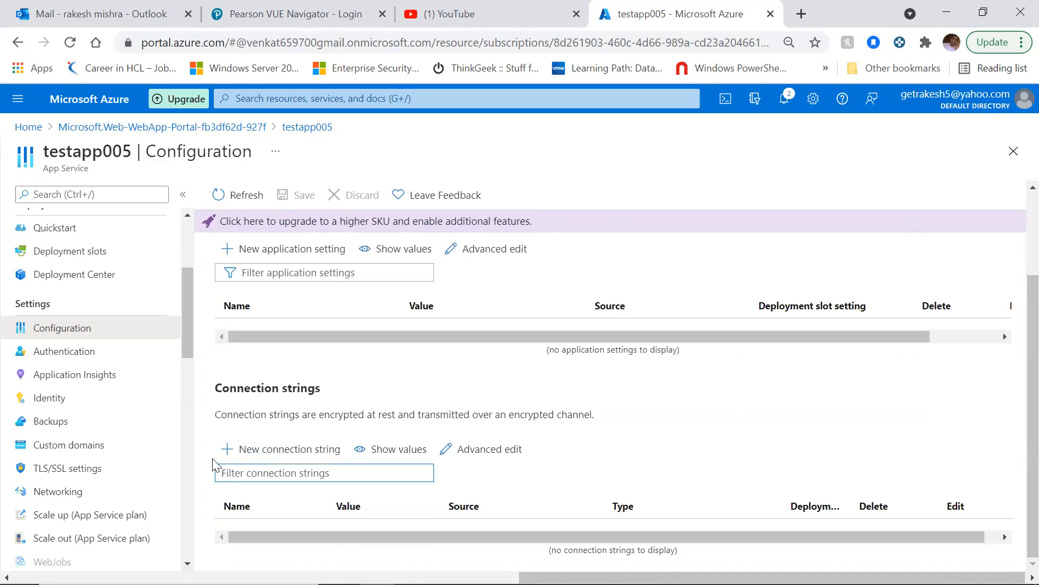
{"action": "left_click", "coordinate": [279, 452]}
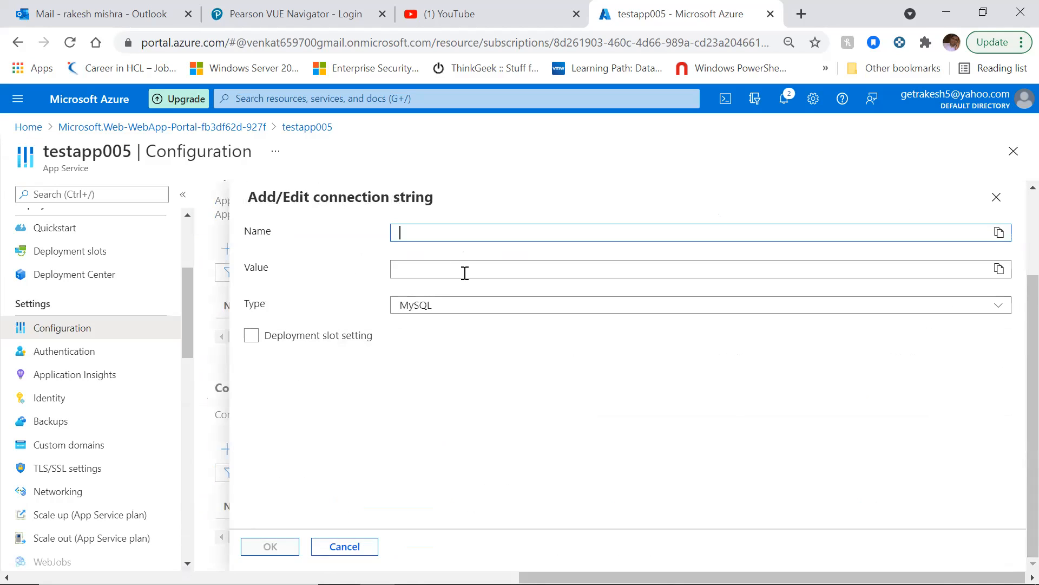
{"action": "type", "text": "tests"}
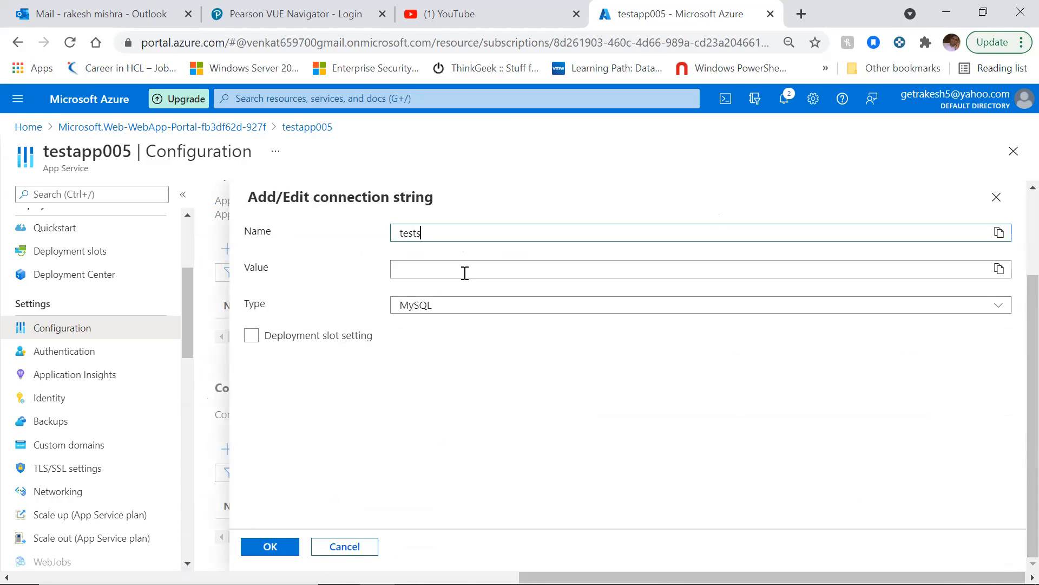
{"action": "type", "text": "tiing"}
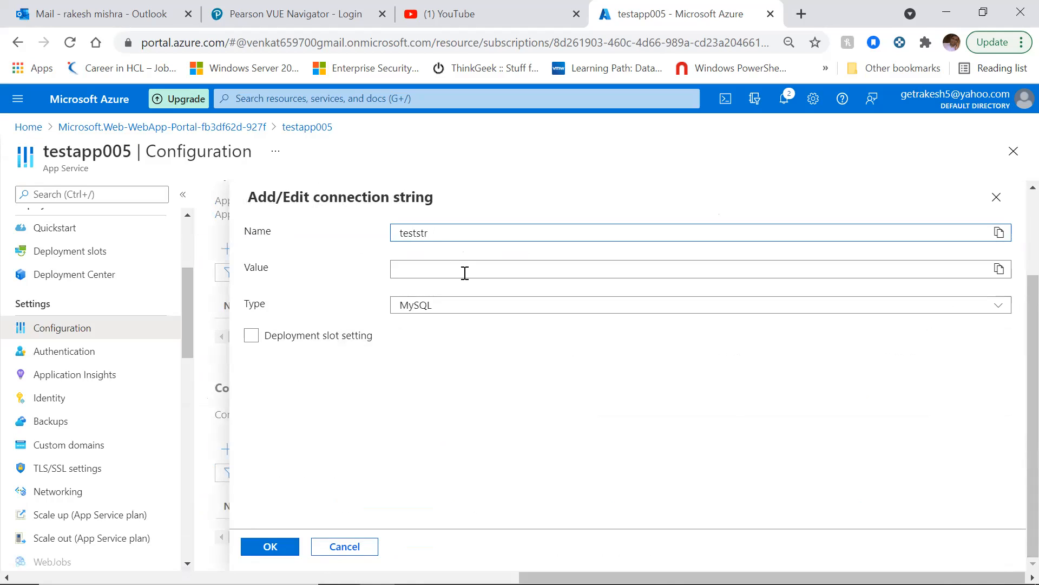
{"action": "left_click", "coordinate": [457, 273]}
{"action": "type", "text": "1234567890"}
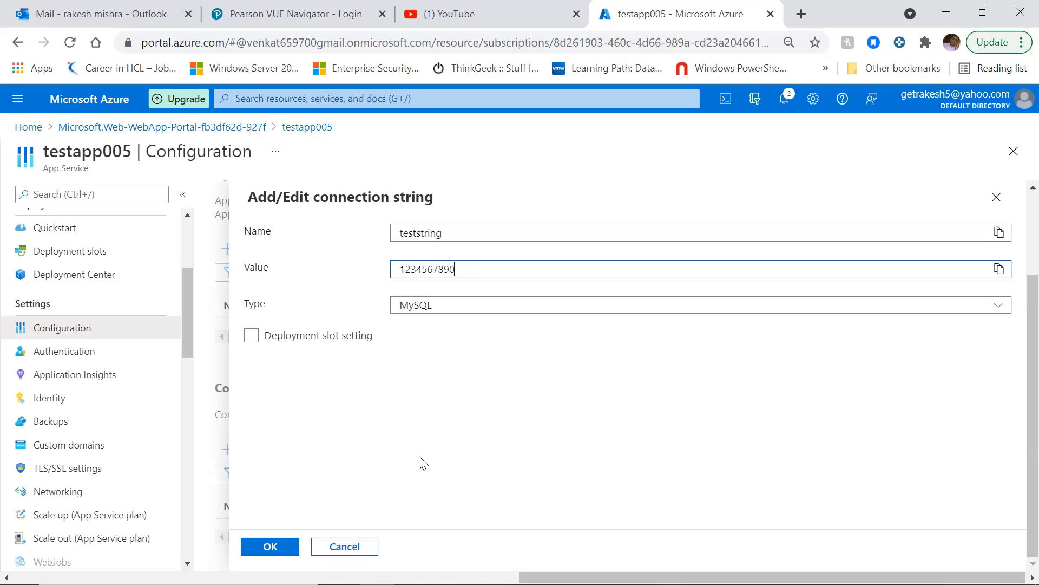
{"action": "left_click", "coordinate": [269, 546]}
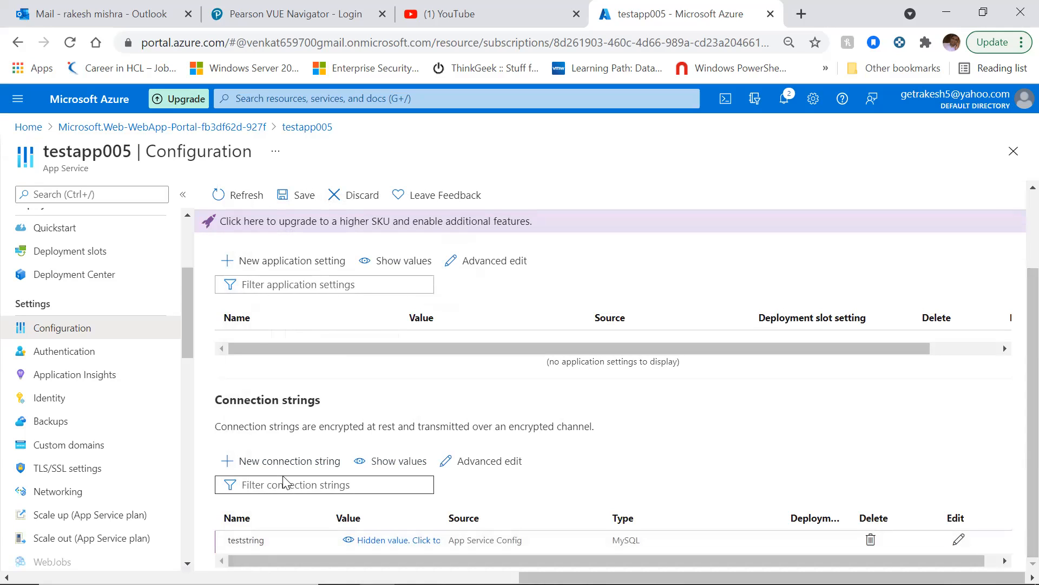
- Briefly reveal the teststring connection string, discard the unsaved configuration changes, and open Application Insights
{"action": "left_click", "coordinate": [348, 540]}
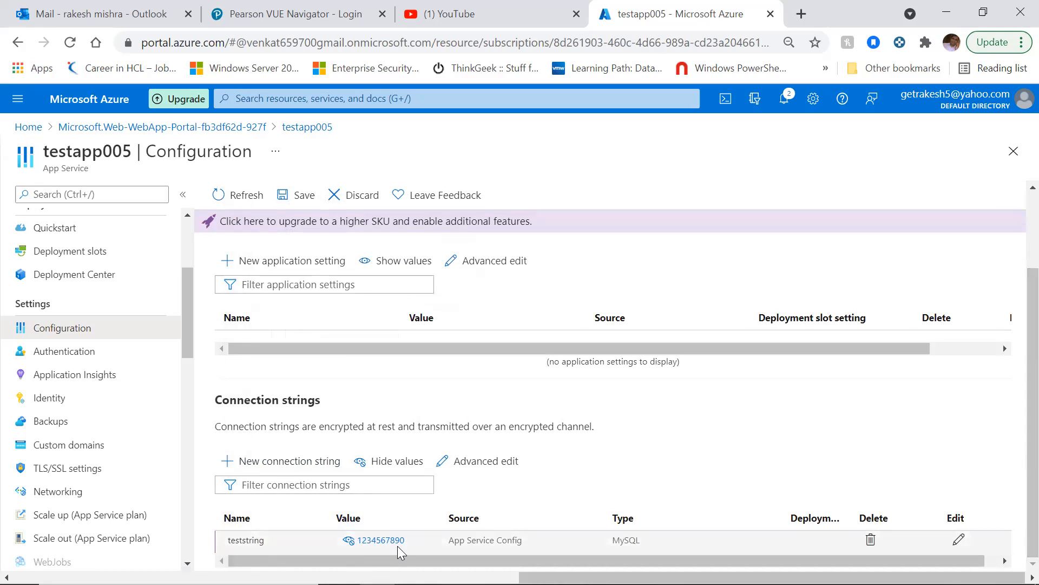
{"action": "left_click", "coordinate": [344, 541]}
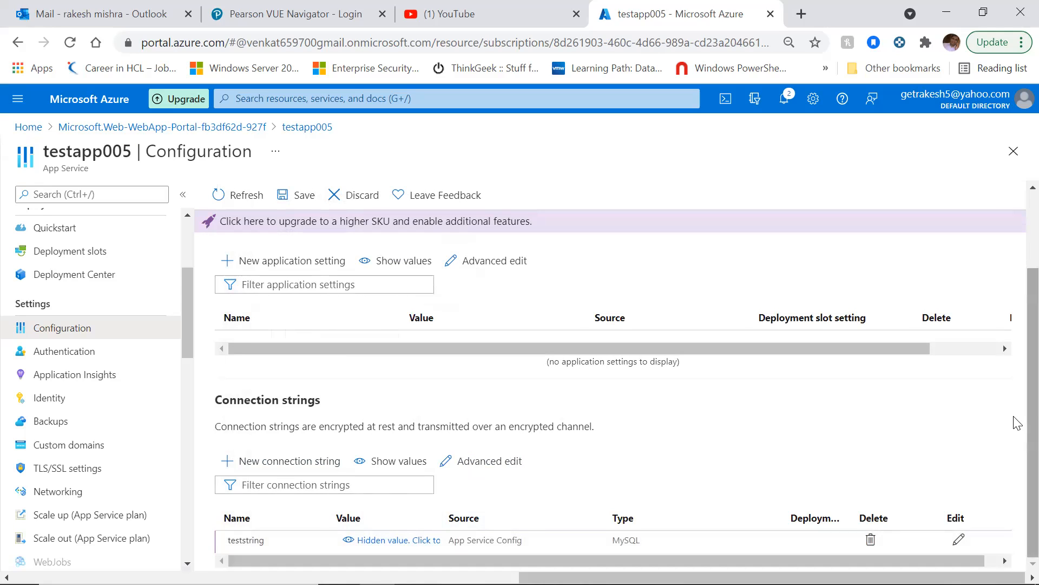
{"action": "scroll", "coordinate": [1014, 394], "scroll_direction": "up", "scroll_amount": 2}
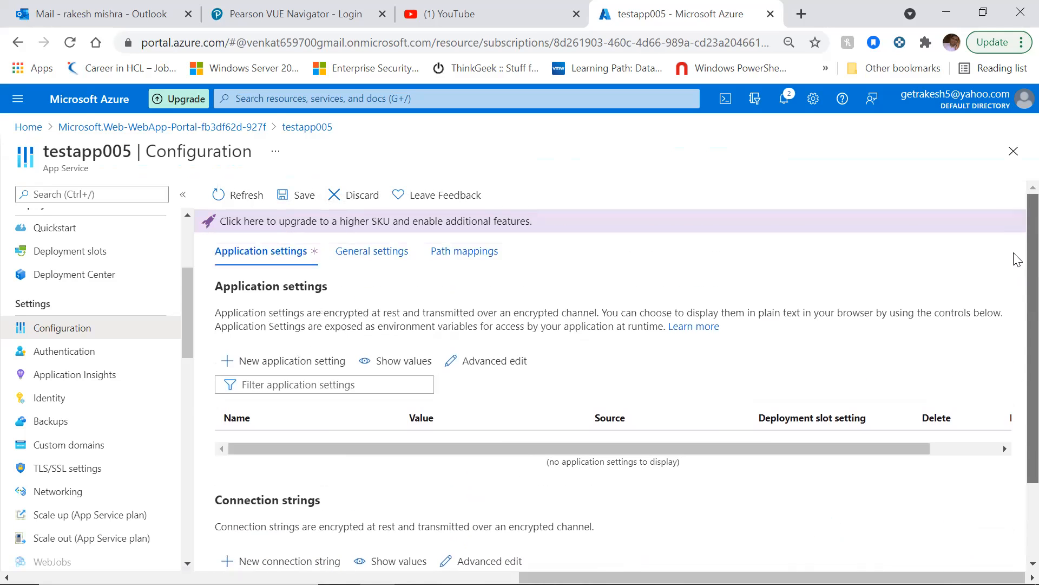
{"action": "left_click", "coordinate": [351, 201]}
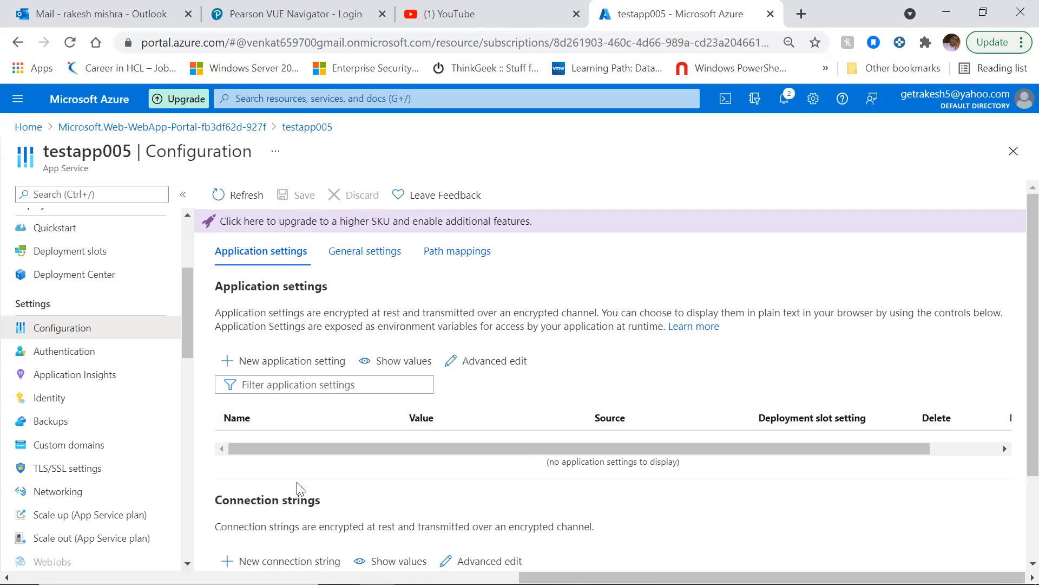
{"action": "left_click", "coordinate": [107, 374]}
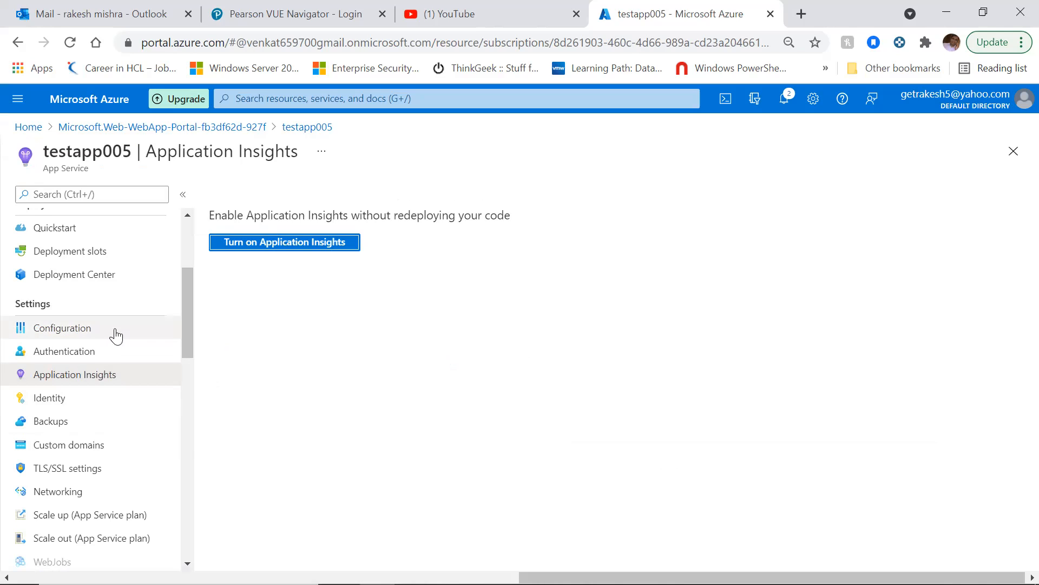
- From Authentication, start adding an identity provider and review the Microsoft, Facebook, Google and Twitter options
{"action": "left_click", "coordinate": [91, 352]}
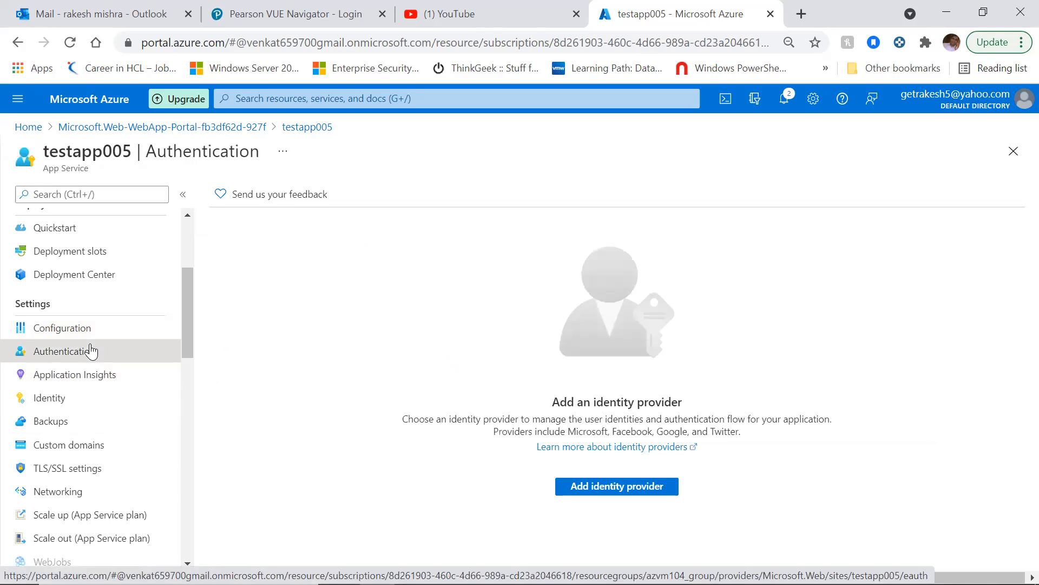
{"action": "left_click", "coordinate": [597, 489]}
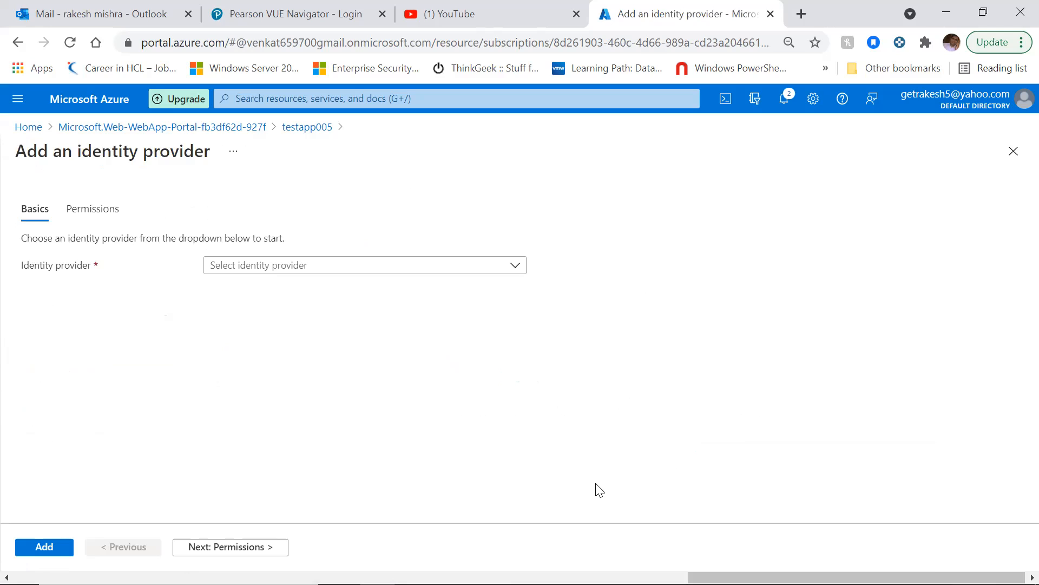
{"action": "left_click", "coordinate": [414, 270]}
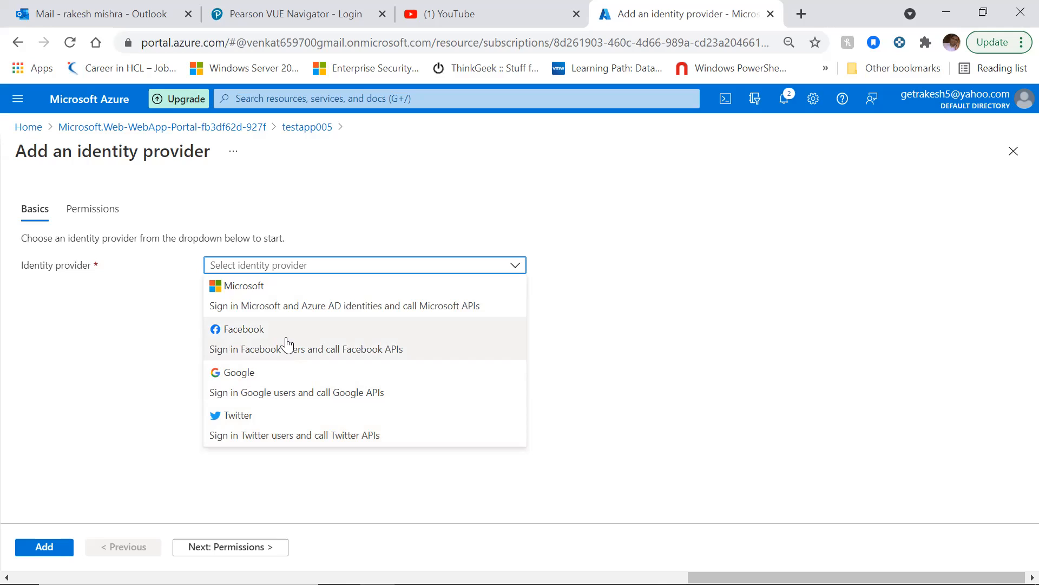
{"action": "left_click", "coordinate": [617, 307]}
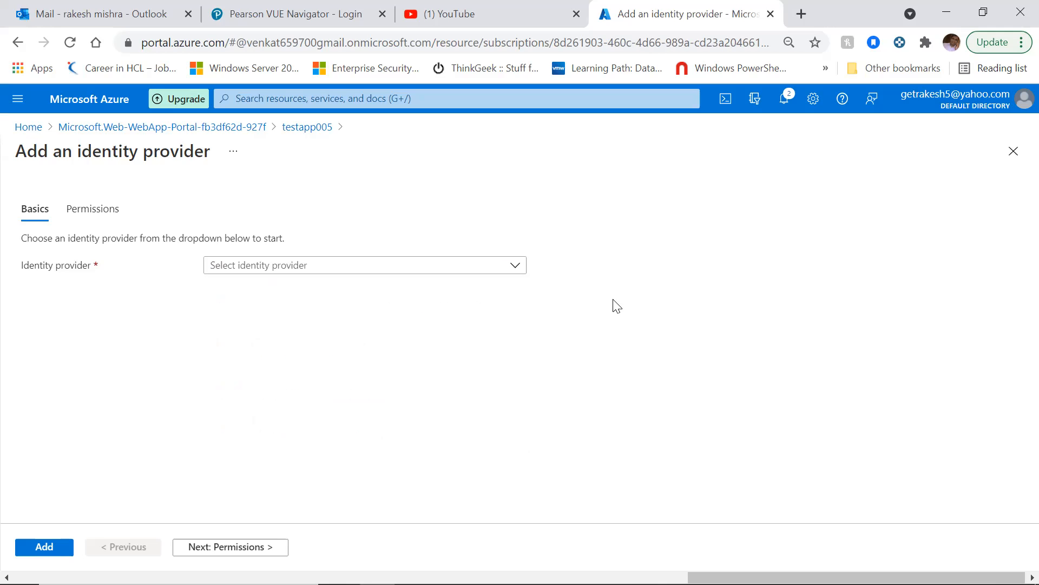
{"action": "left_click", "coordinate": [512, 268]}
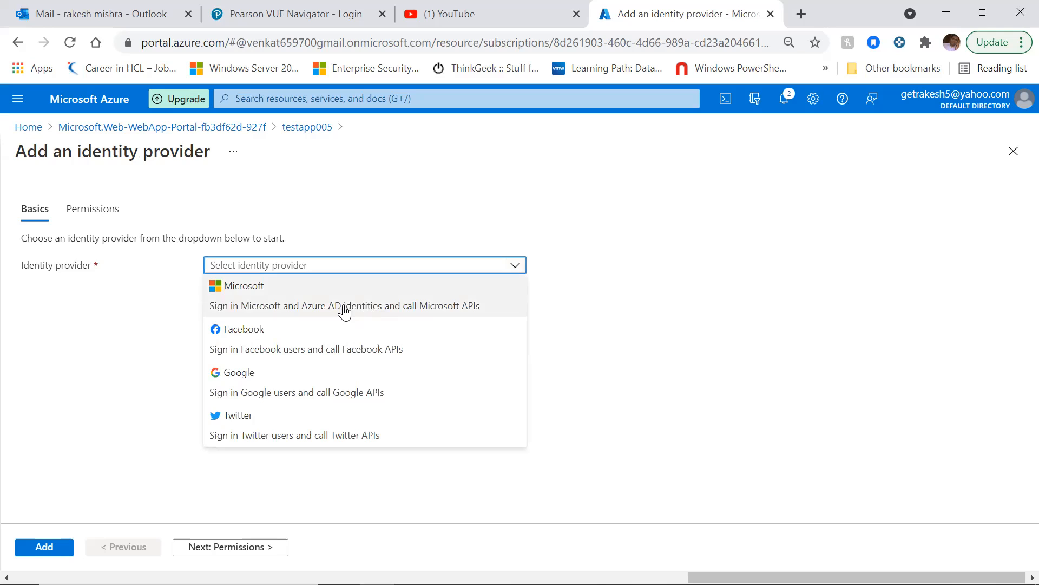
{"action": "left_click", "coordinate": [728, 375]}
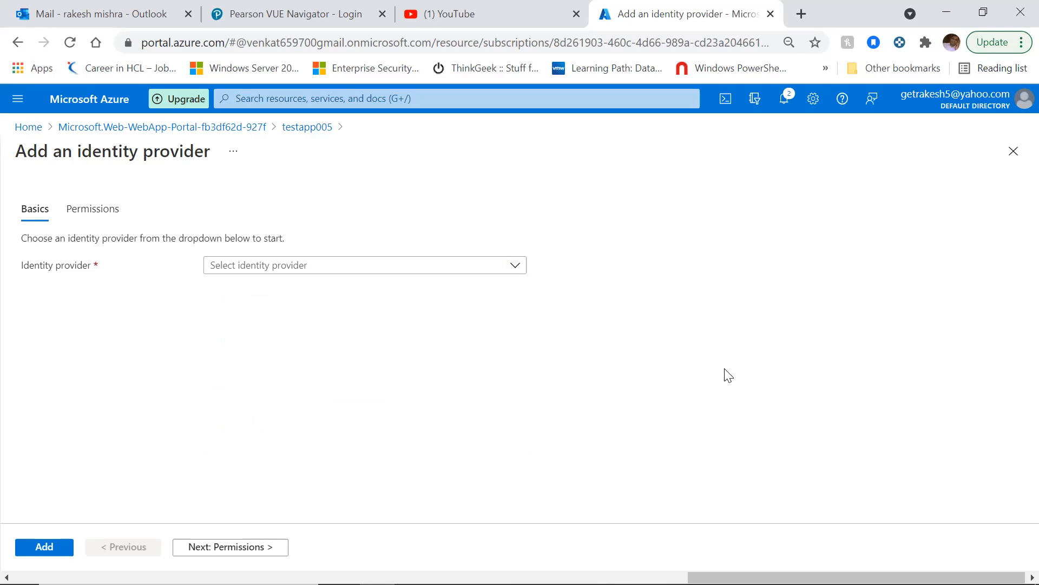
{"action": "left_click", "coordinate": [490, 270]}
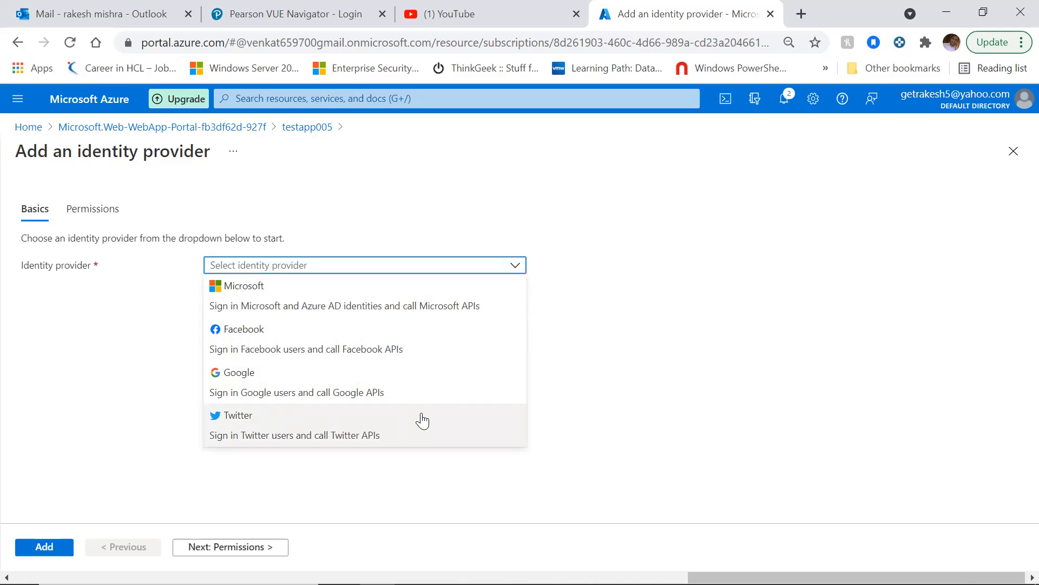
- Browse the wizard's Basics and Permissions tabs without choosing a provider, then return to testapp005's Authentication page
{"action": "left_click", "coordinate": [712, 356]}
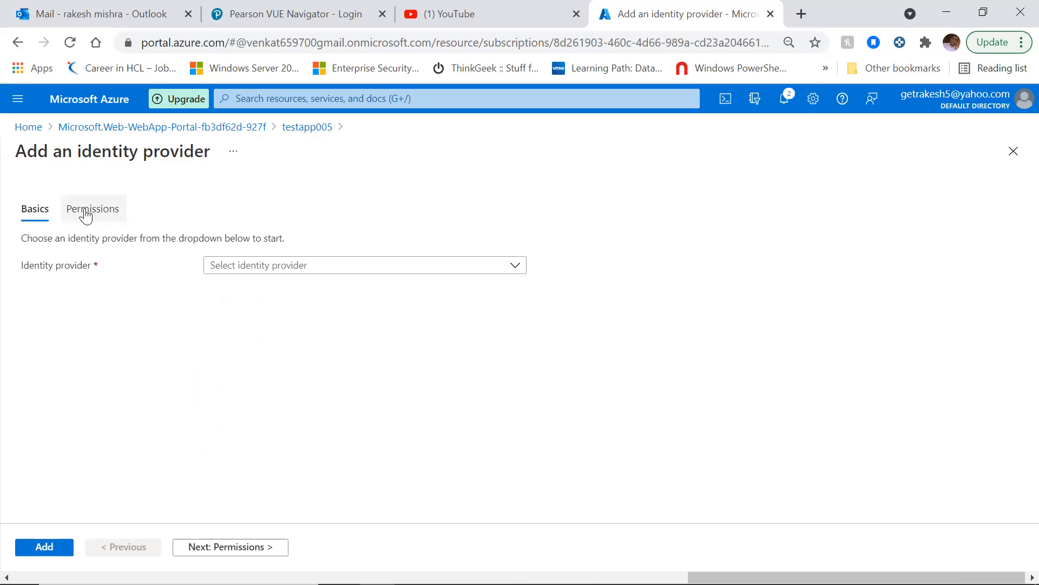
{"action": "left_click", "coordinate": [66, 211]}
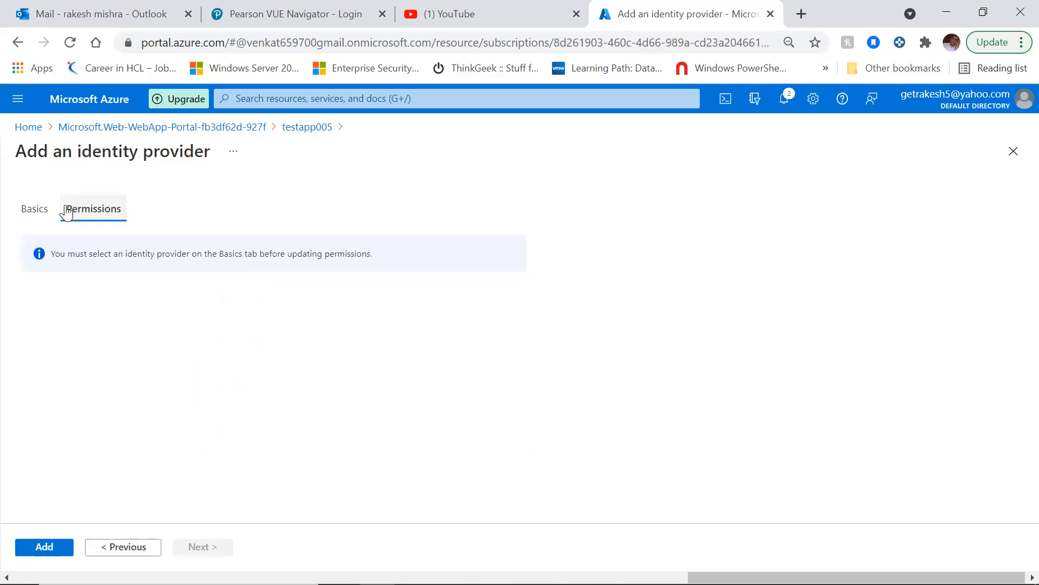
{"action": "left_click", "coordinate": [35, 215]}
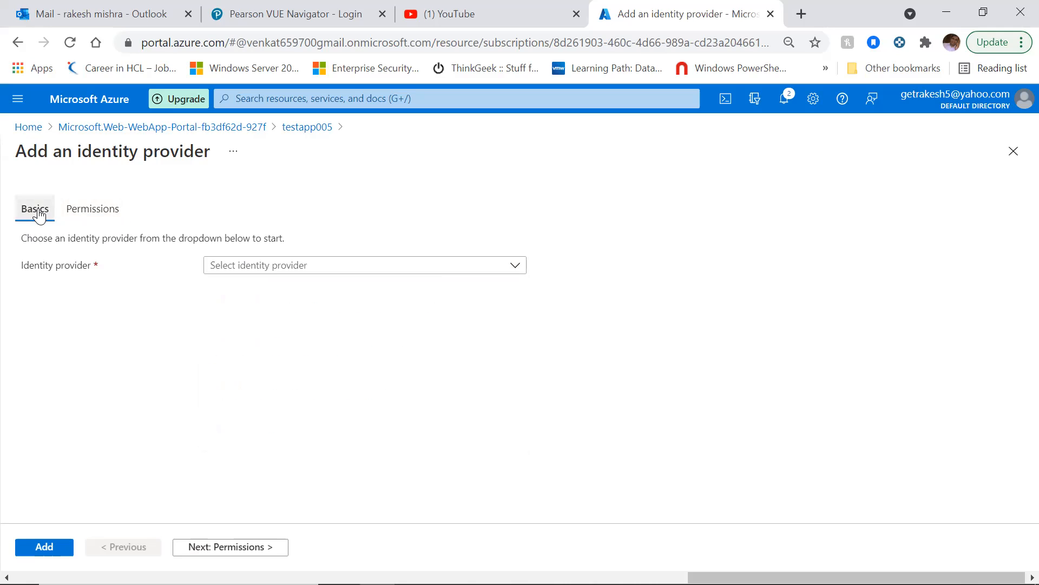
{"action": "left_click", "coordinate": [431, 268]}
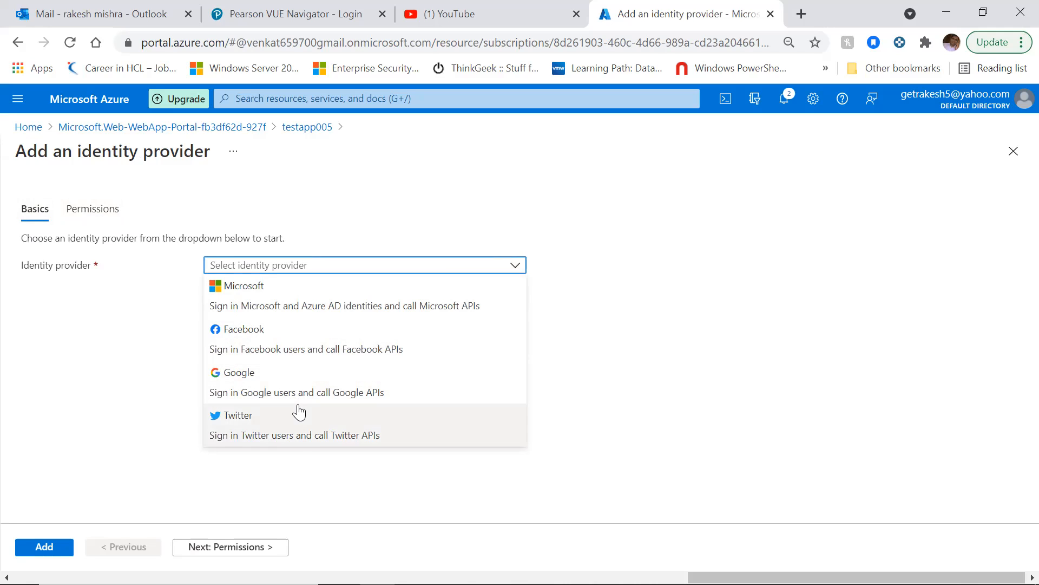
{"action": "left_click", "coordinate": [726, 333]}
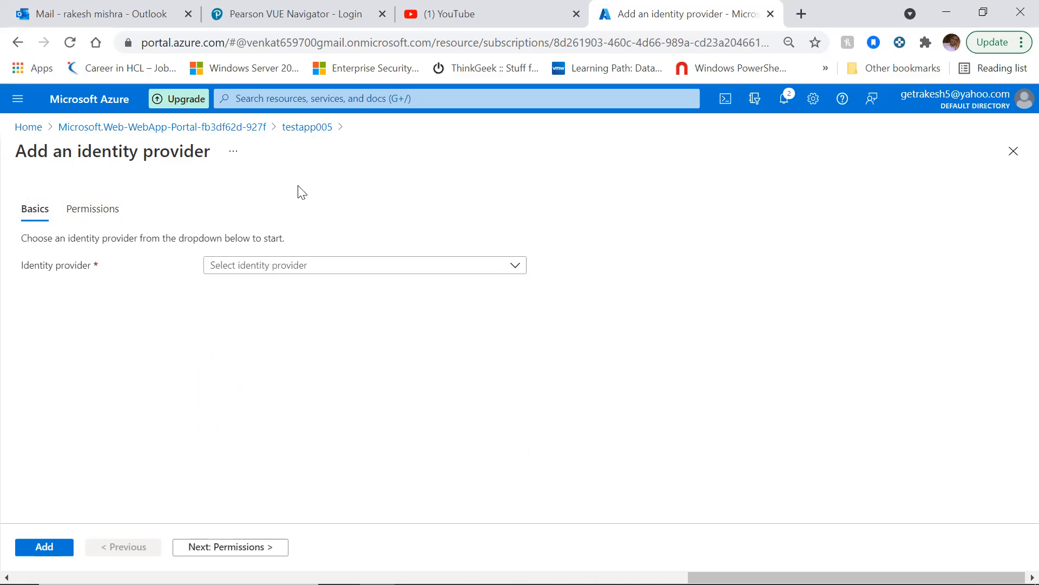
{"action": "left_click", "coordinate": [94, 219]}
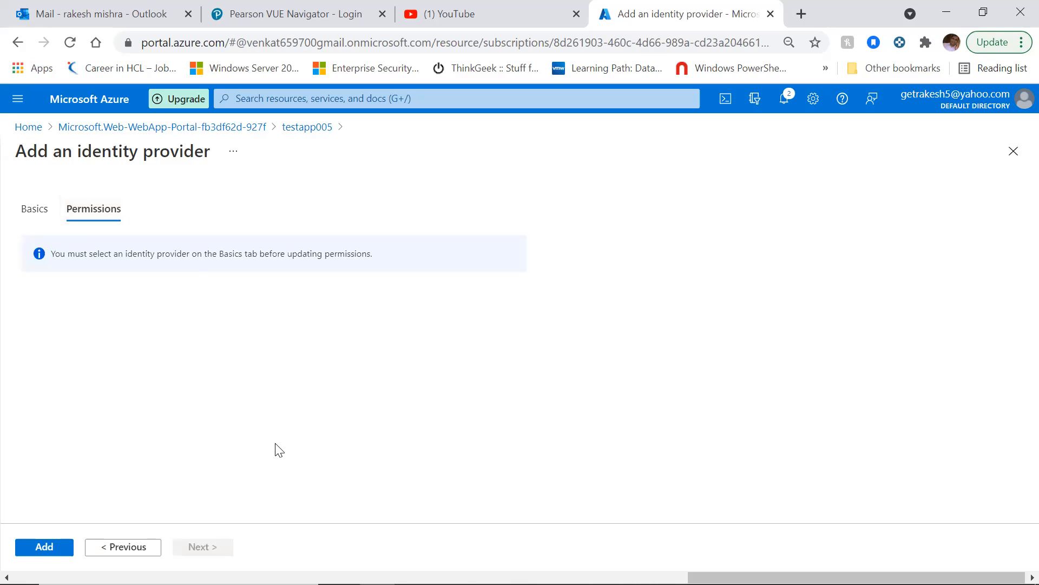
{"action": "left_click", "coordinate": [33, 209]}
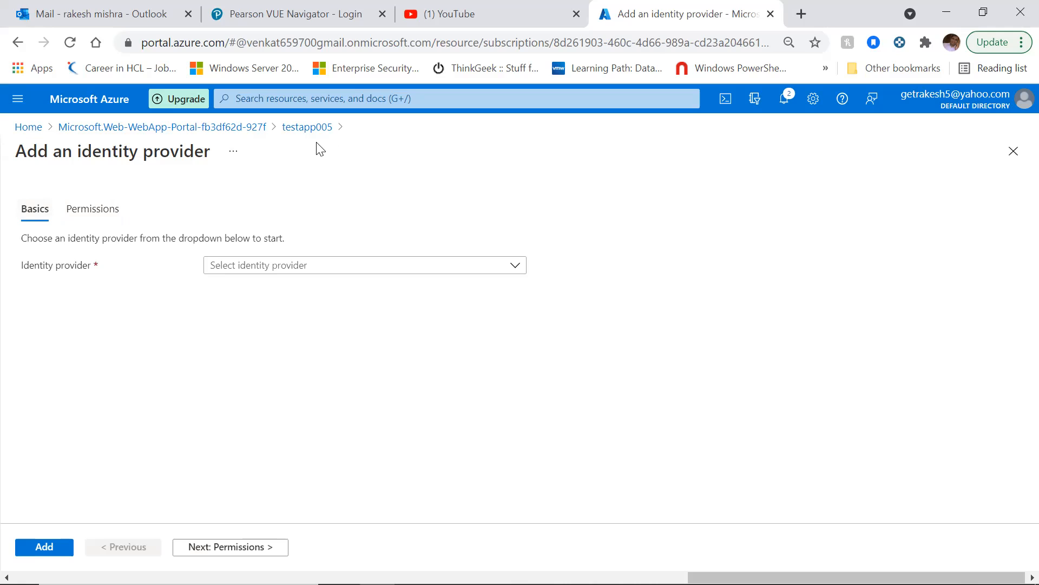
{"action": "left_click", "coordinate": [300, 130]}
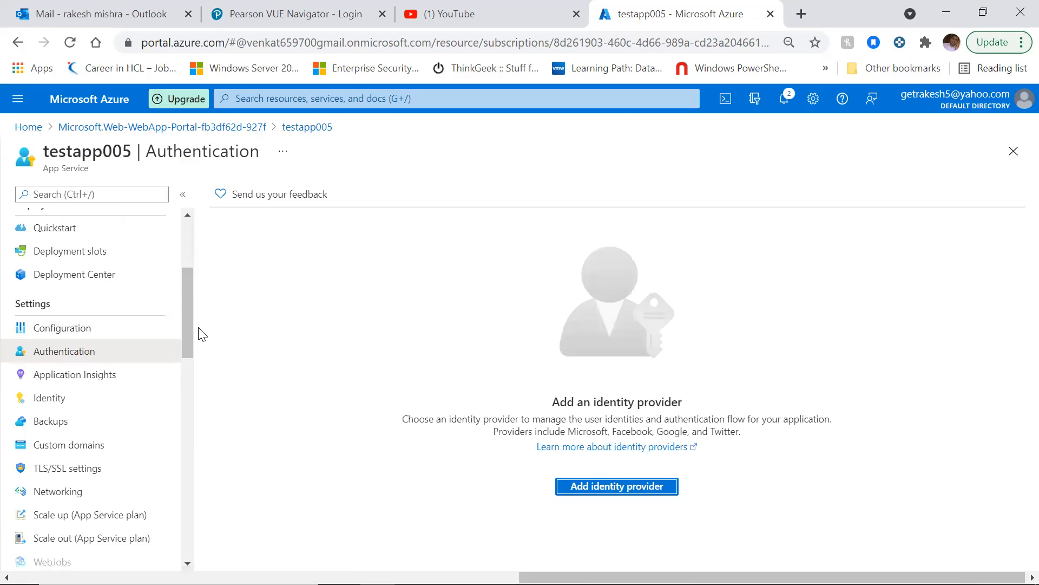
- Look over Backups, then check Identity's User assigned and System assigned tabs, where system-assigned is Off
{"action": "left_click", "coordinate": [70, 427]}
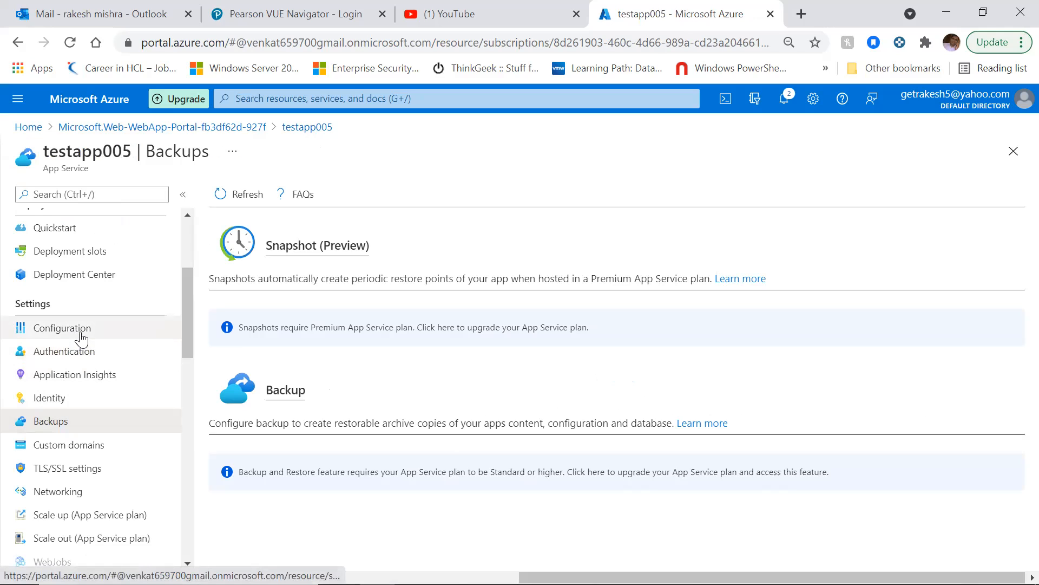
{"action": "left_click", "coordinate": [73, 402]}
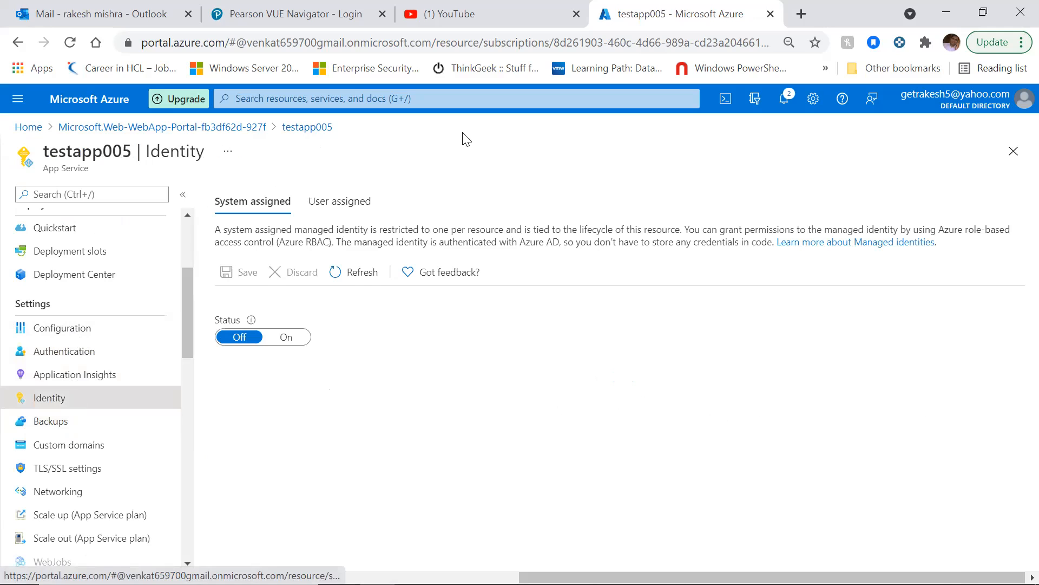
{"action": "left_click", "coordinate": [338, 198]}
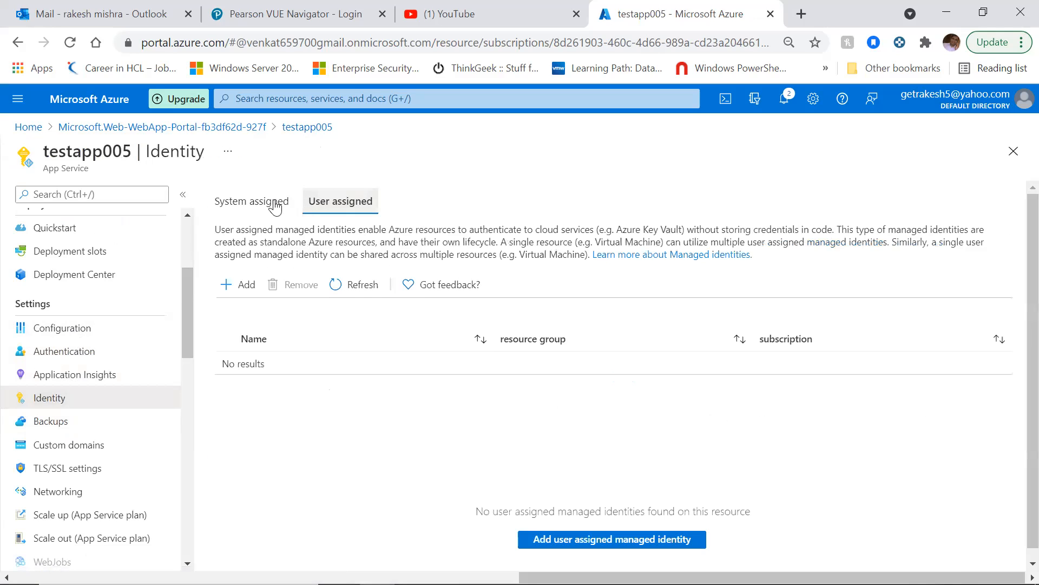
{"action": "left_click", "coordinate": [249, 209]}
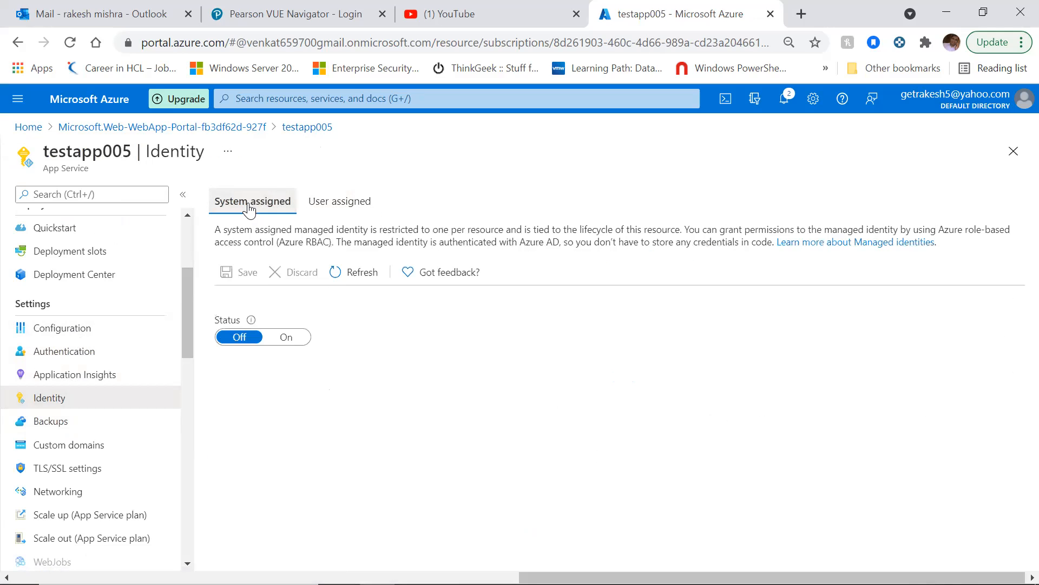
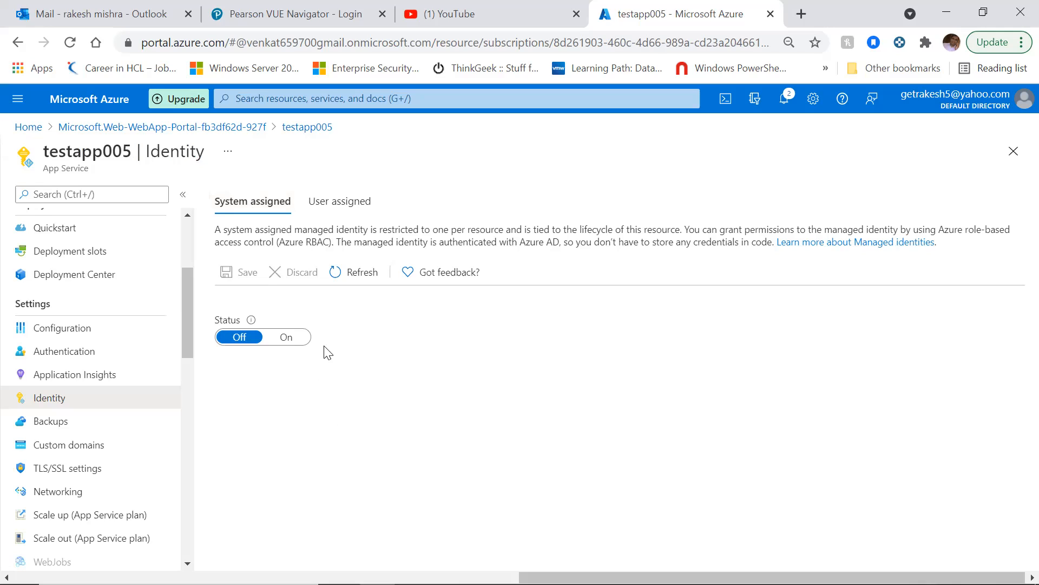
- Toggle testapp005's system-assigned identity On, then discard that unsaved change and go to TLS/SSL settings
{"action": "left_click", "coordinate": [303, 340]}
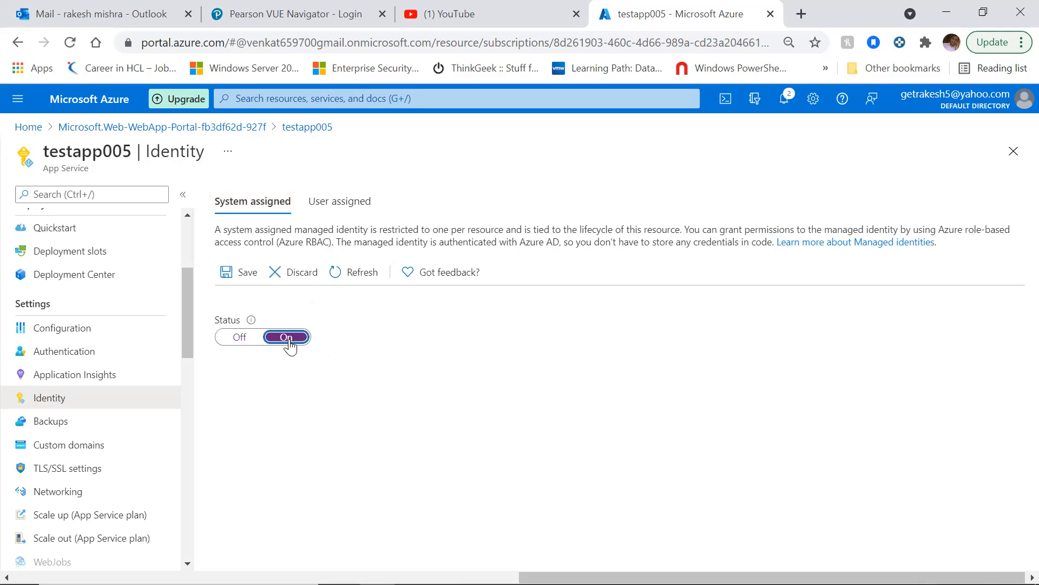
{"action": "left_click_drag", "start_coordinate": [246, 341], "coordinate": [343, 203]}
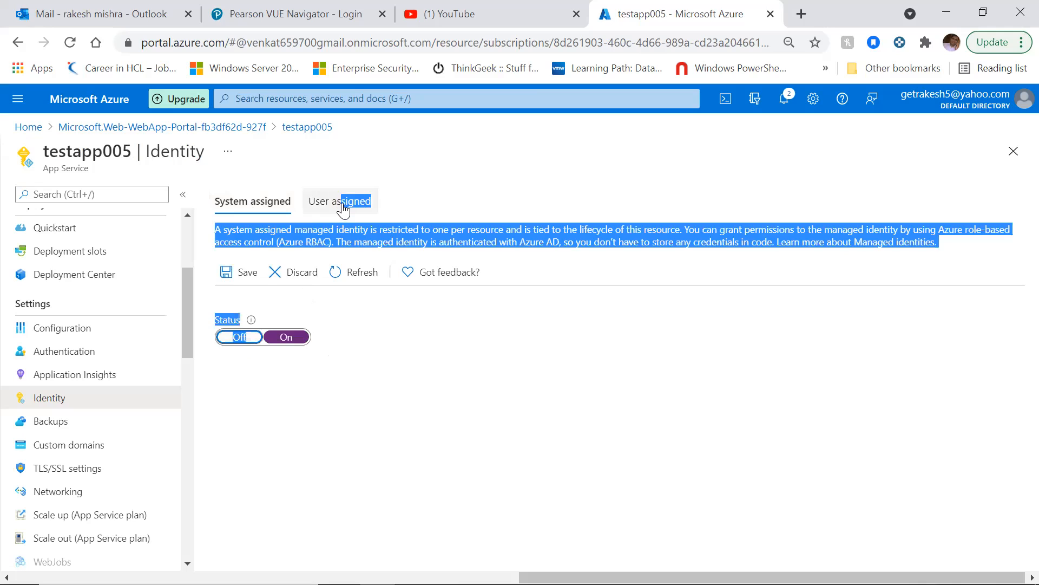
{"action": "left_click", "coordinate": [343, 203]}
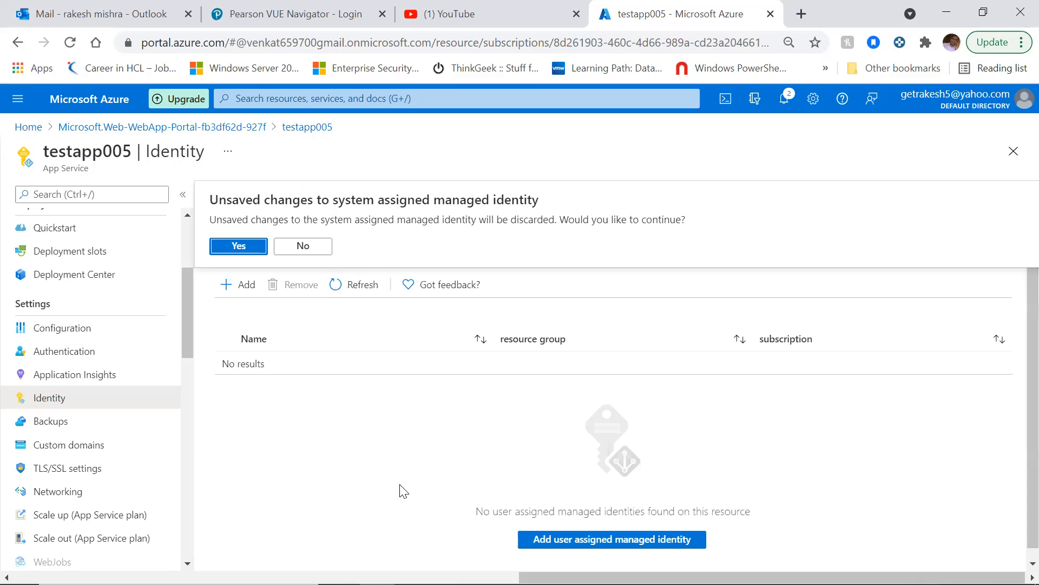
{"action": "left_click", "coordinate": [386, 475]}
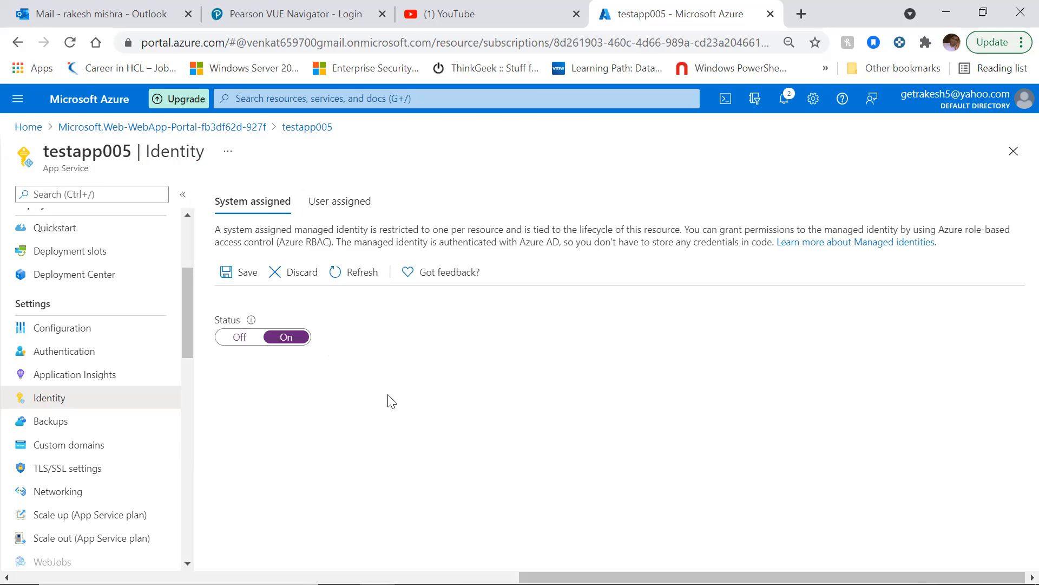
{"action": "left_click", "coordinate": [87, 469]}
{"action": "left_click", "coordinate": [599, 134]}
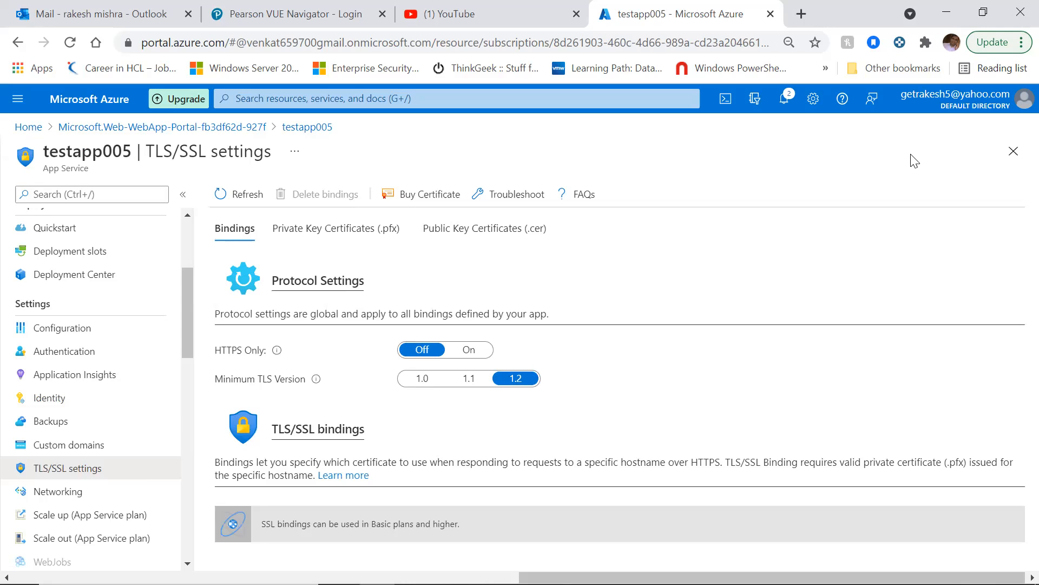
- Switch HTTPS Only to On for testapp005, then go to its Networking page
{"action": "left_click", "coordinate": [463, 352]}
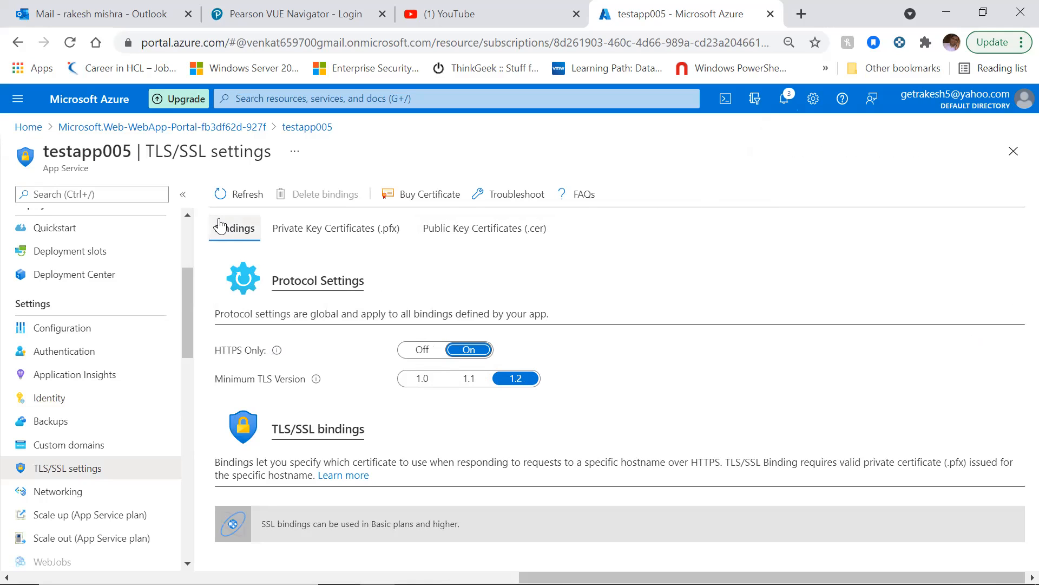
{"action": "left_click", "coordinate": [81, 493]}
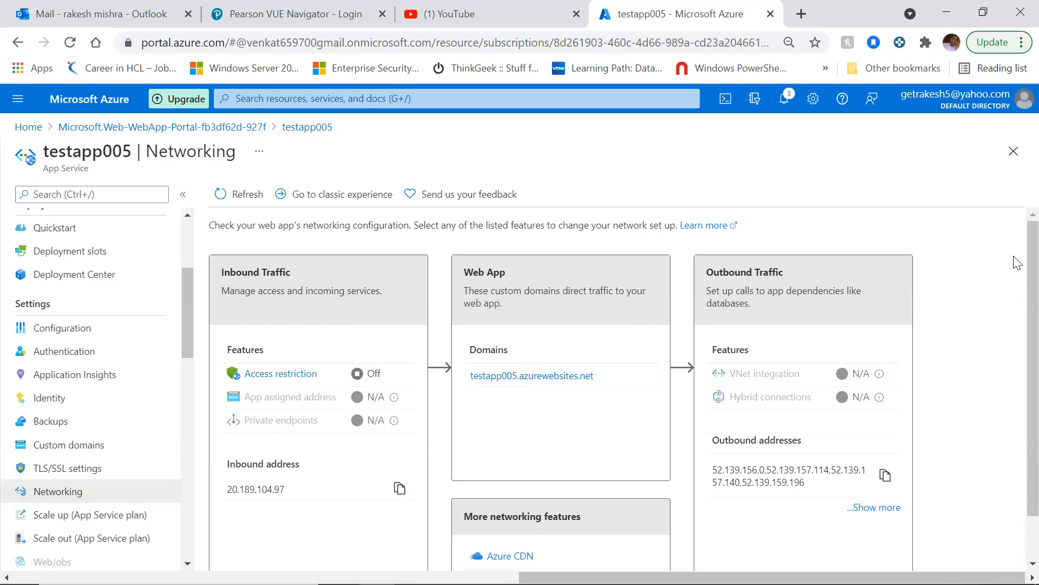
- Review the Networking blade's inbound and outbound details, then bring up the Scale up (App Service plan) pricing tiers
{"action": "scroll", "coordinate": [1017, 341], "scroll_direction": "down", "scroll_amount": 1}
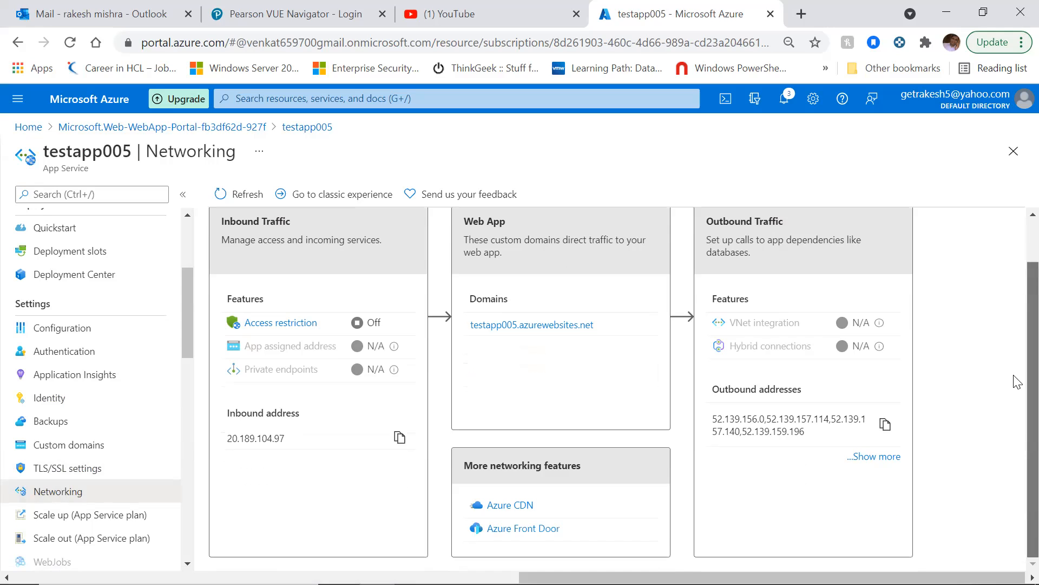
{"action": "scroll", "coordinate": [1015, 260], "scroll_direction": "up", "scroll_amount": 1}
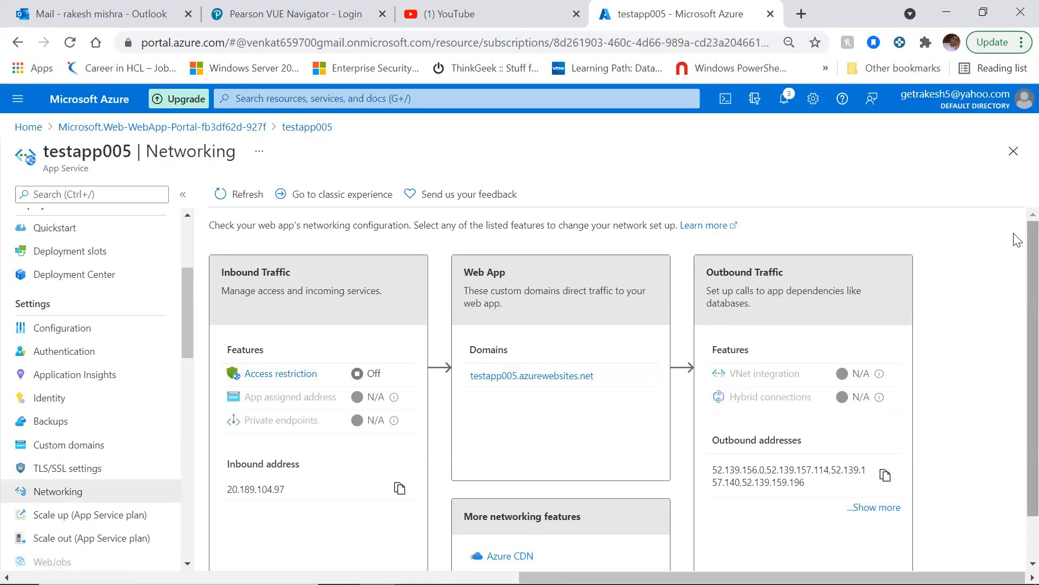
{"action": "scroll", "coordinate": [1017, 305], "scroll_direction": "down", "scroll_amount": 1}
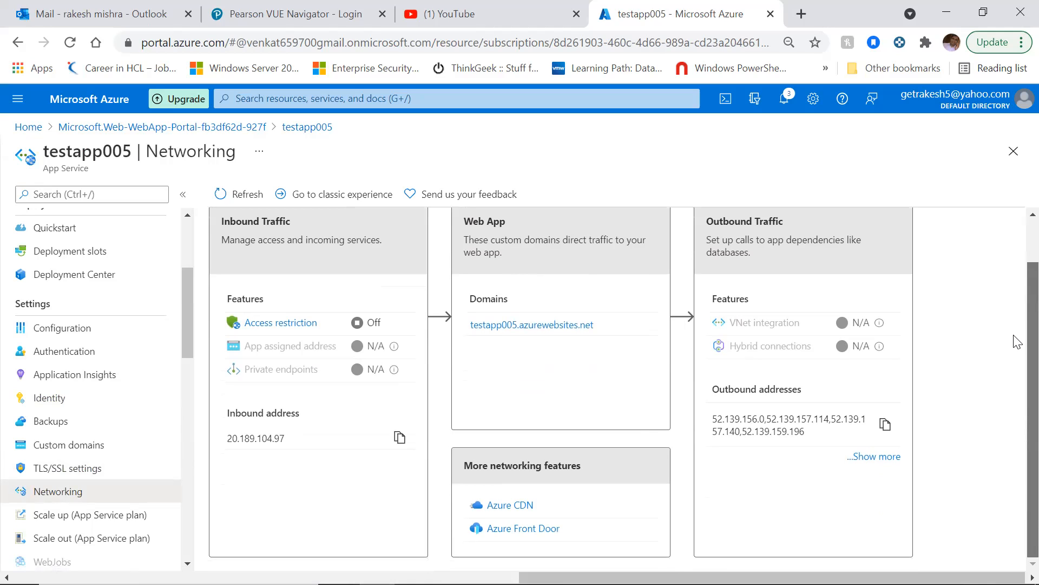
{"action": "scroll", "coordinate": [1016, 273], "scroll_direction": "up", "scroll_amount": 1}
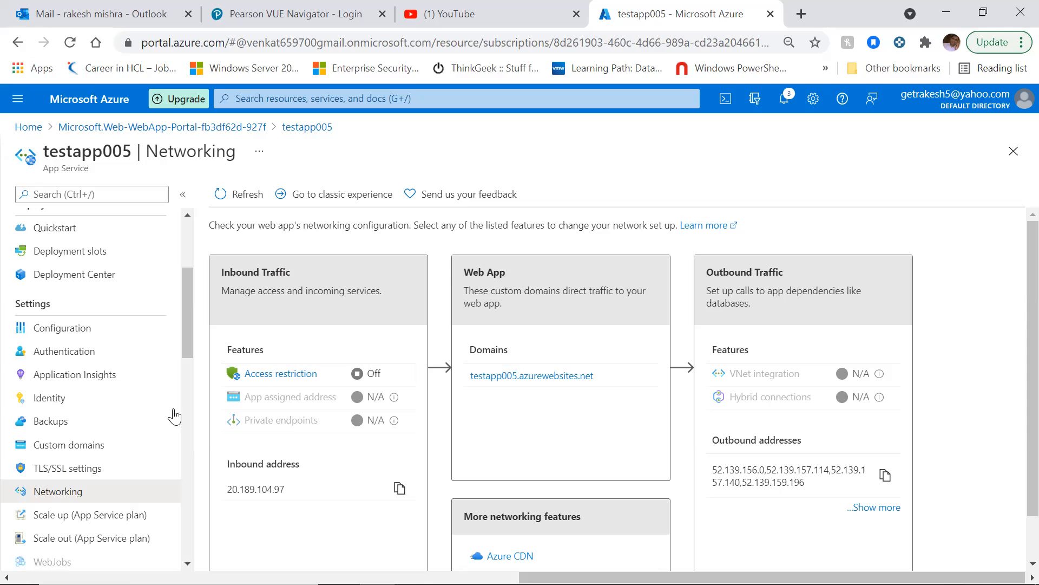
{"action": "left_click_drag", "start_coordinate": [185, 341], "coordinate": [188, 383]}
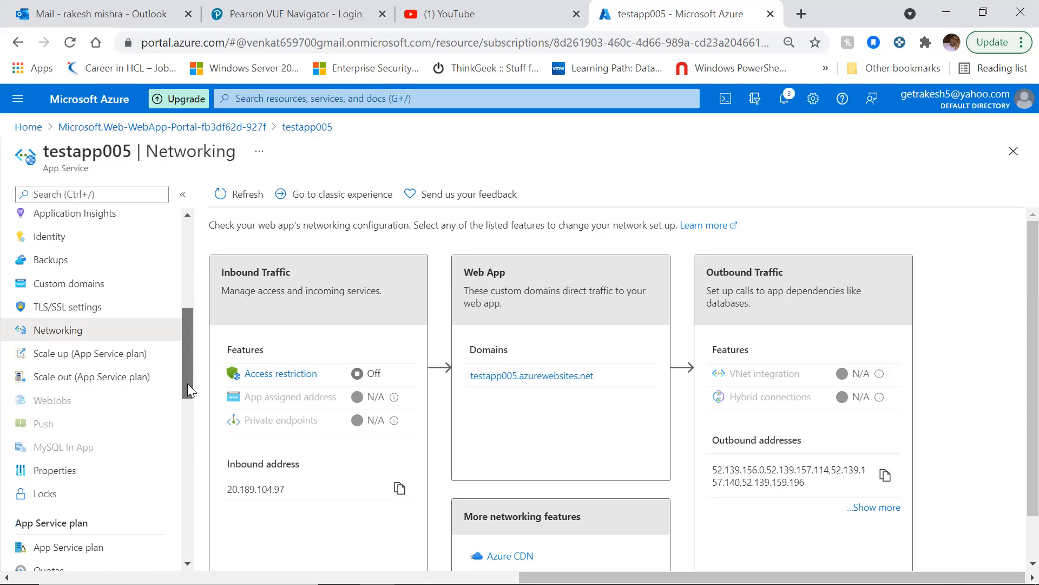
{"action": "left_click", "coordinate": [105, 353]}
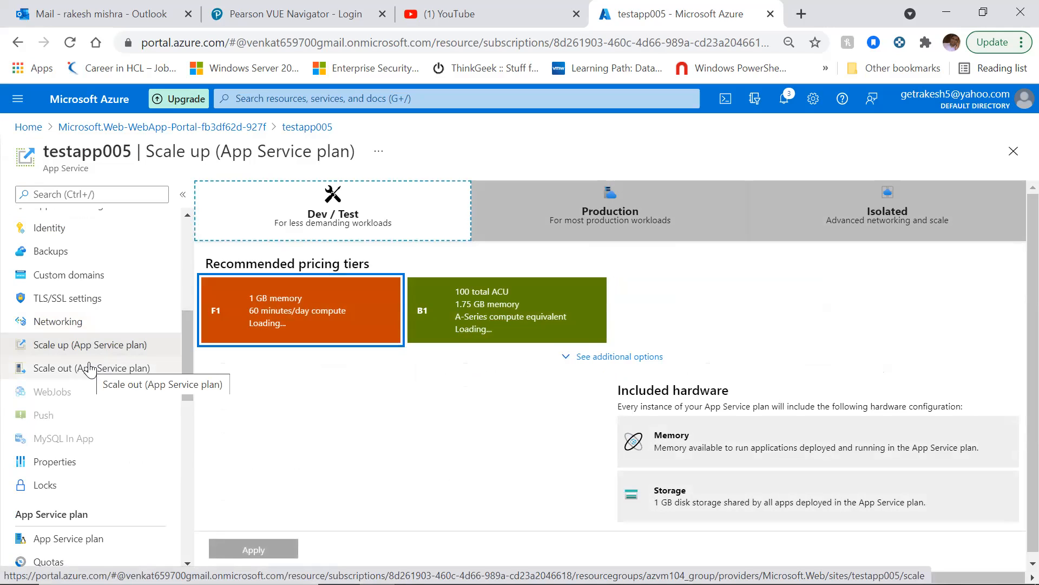
- Compare the Production pricing tiers with the Dev / Test tiers
{"action": "left_click", "coordinate": [90, 370]}
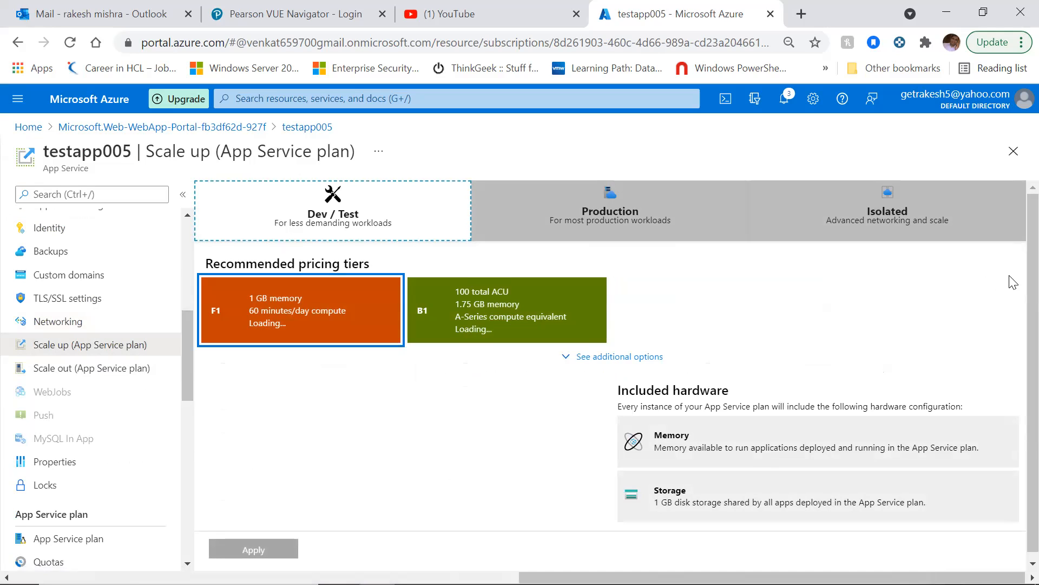
{"action": "left_click", "coordinate": [584, 221]}
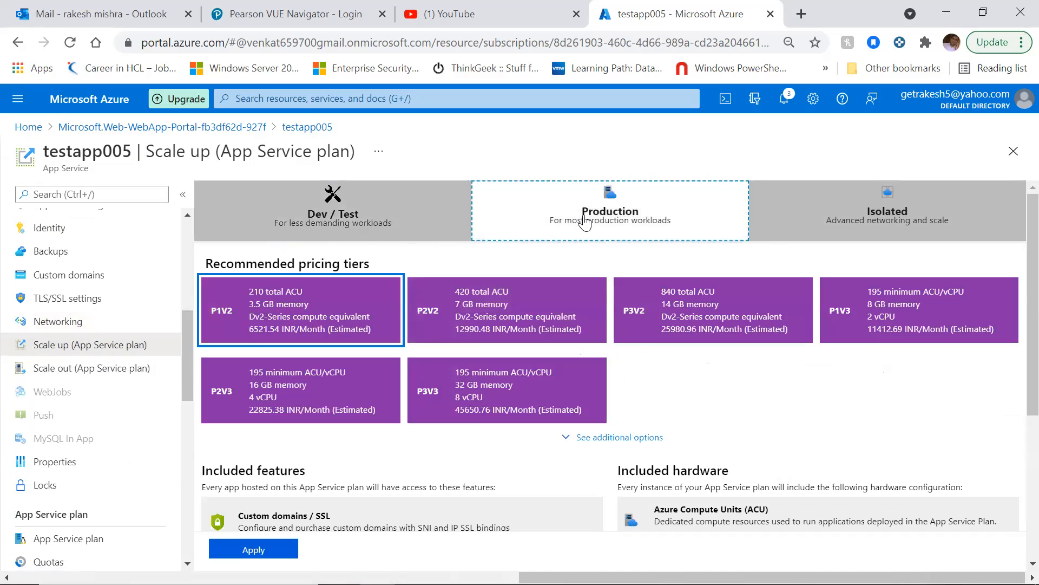
{"action": "left_click", "coordinate": [332, 217]}
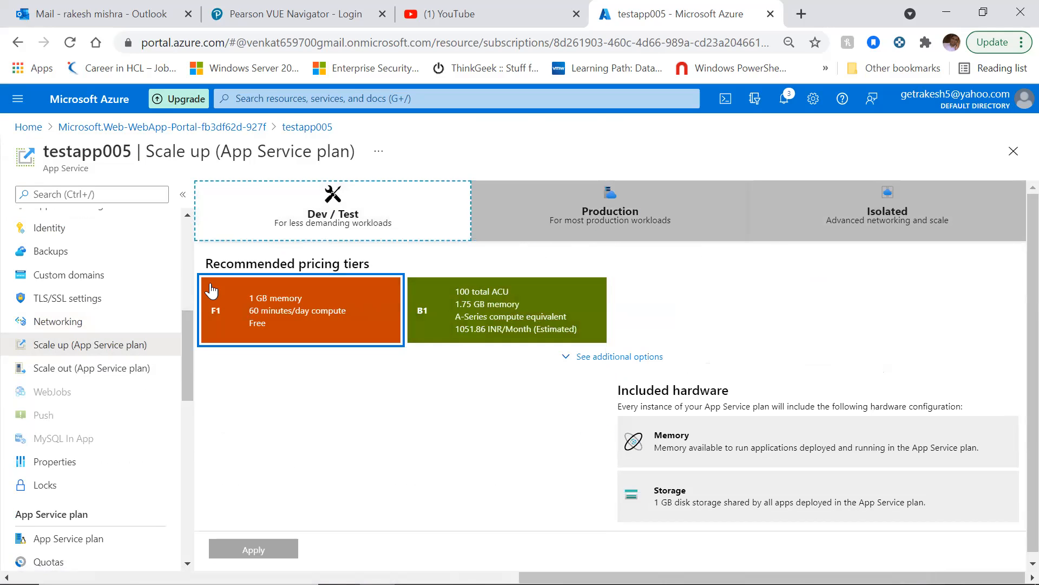
- Look over the App Service plan's scale-out settings
{"action": "left_click", "coordinate": [96, 378]}
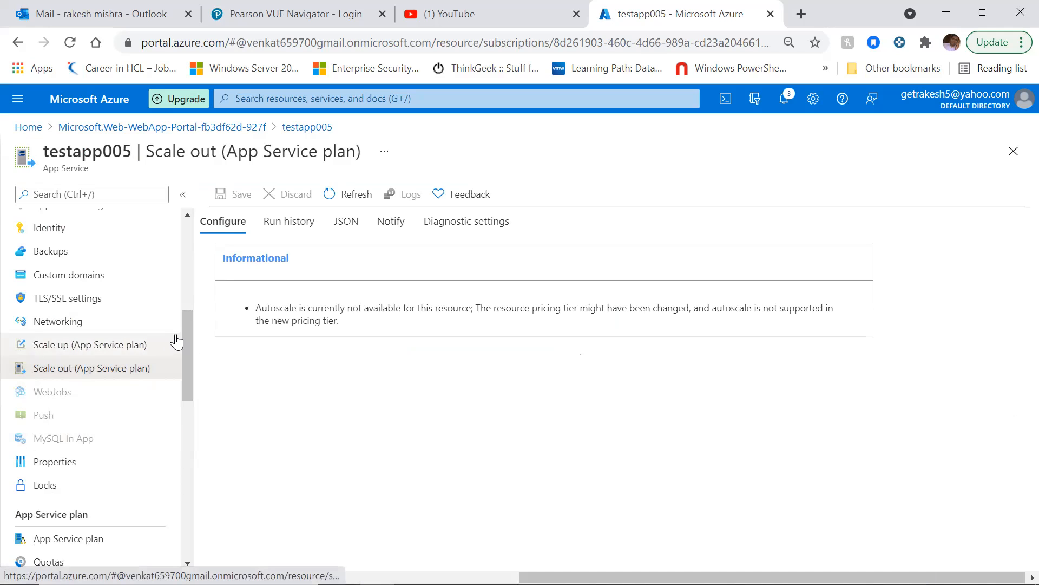
{"action": "scroll", "coordinate": [192, 350], "scroll_direction": "down", "scroll_amount": 1}
{"action": "scroll", "coordinate": [192, 350], "scroll_direction": "down", "scroll_amount": 1}
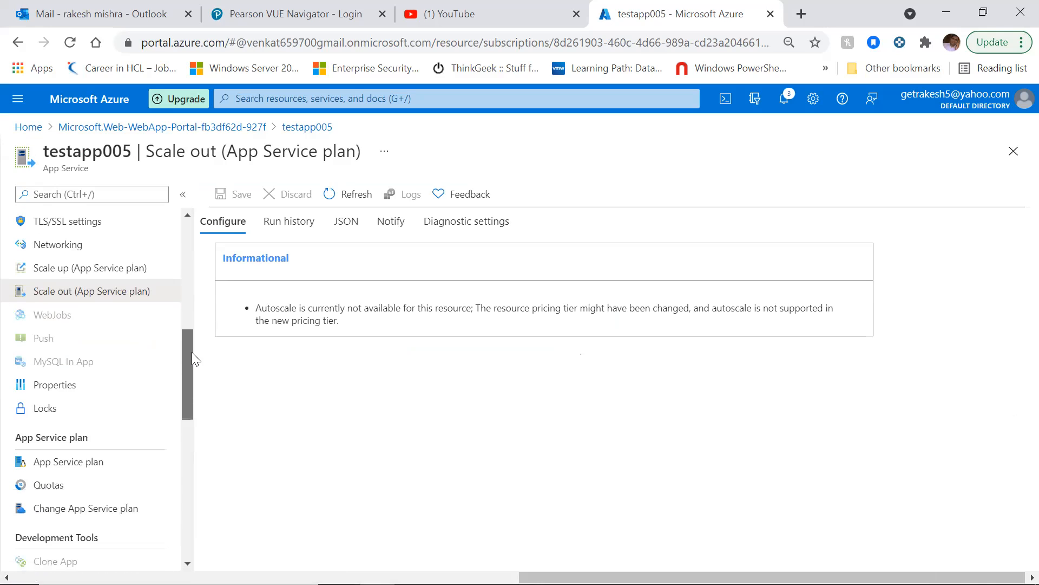
{"action": "left_click_drag", "start_coordinate": [192, 352], "coordinate": [191, 375]}
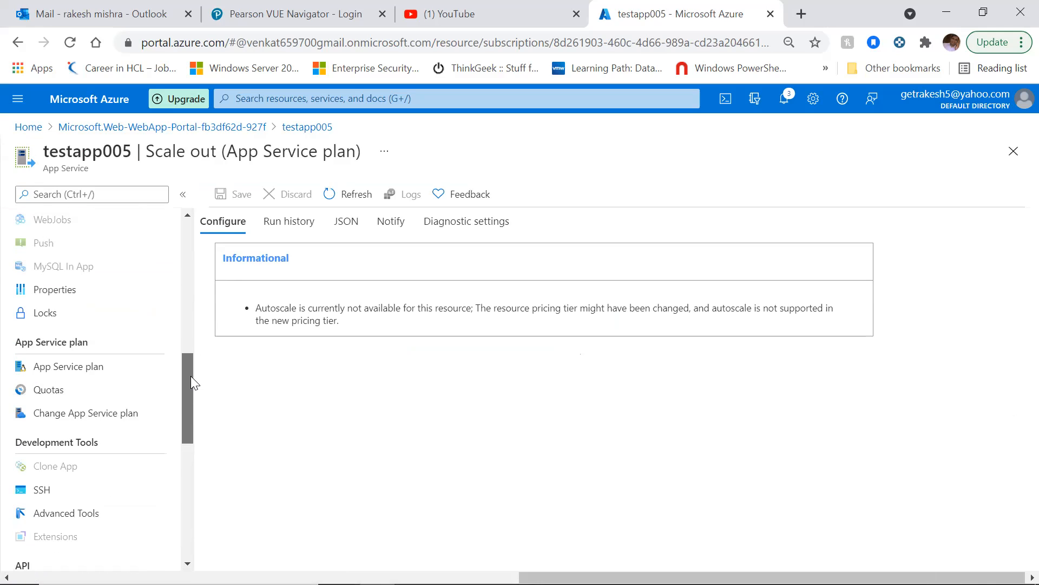
- View testapp005's Properties: running in East Asia under resource group azvm104_group
{"action": "left_click", "coordinate": [72, 300]}
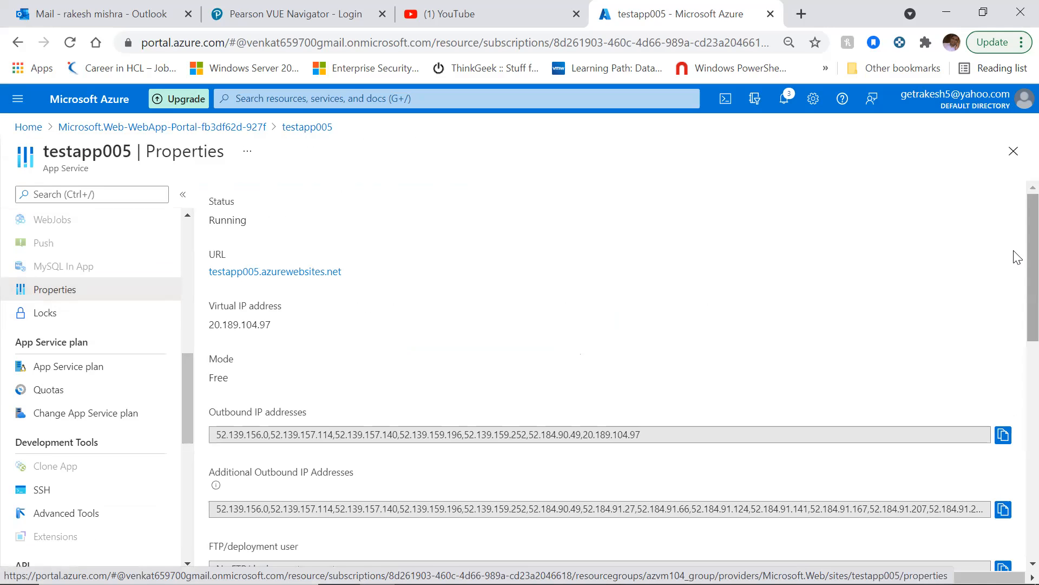
{"action": "scroll", "coordinate": [1016, 287], "scroll_direction": "down", "scroll_amount": 2}
{"action": "scroll", "coordinate": [1015, 306], "scroll_direction": "down", "scroll_amount": 7}
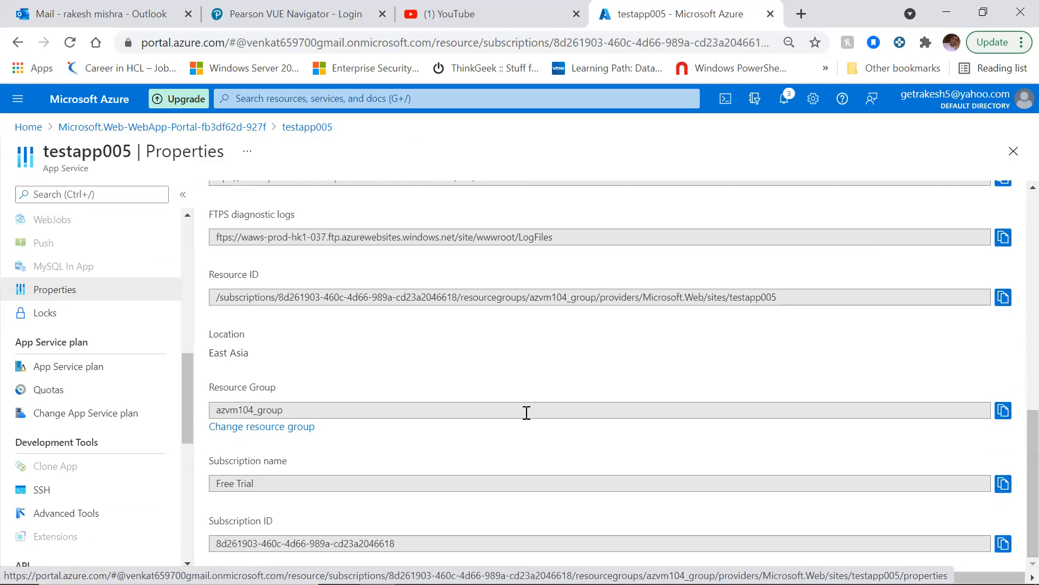
- Go to the test005plan App Service plan and view its Alerts, where no alert rules exist
{"action": "left_click", "coordinate": [116, 371]}
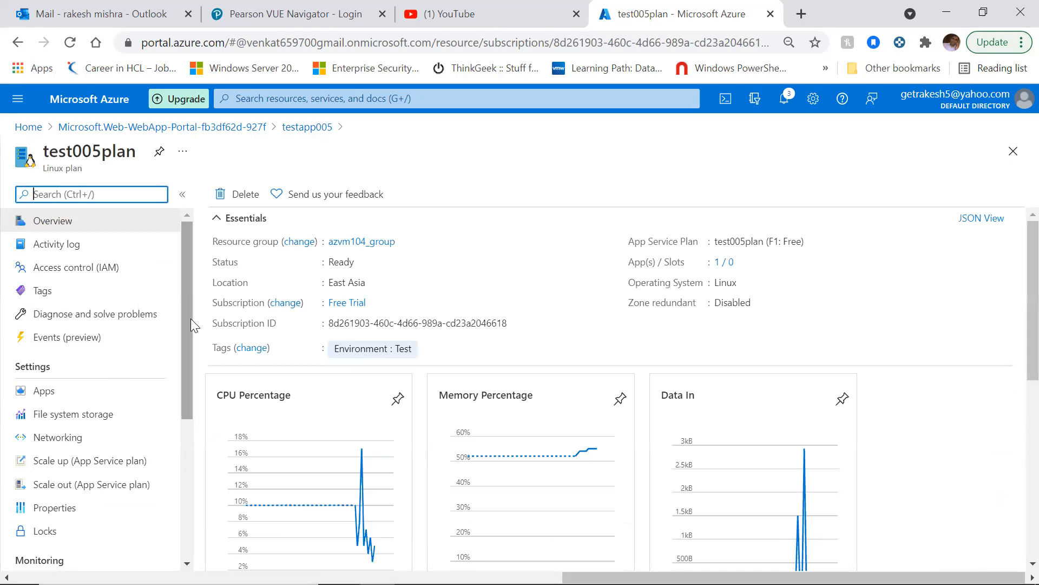
{"action": "left_click_drag", "start_coordinate": [187, 318], "coordinate": [198, 522]}
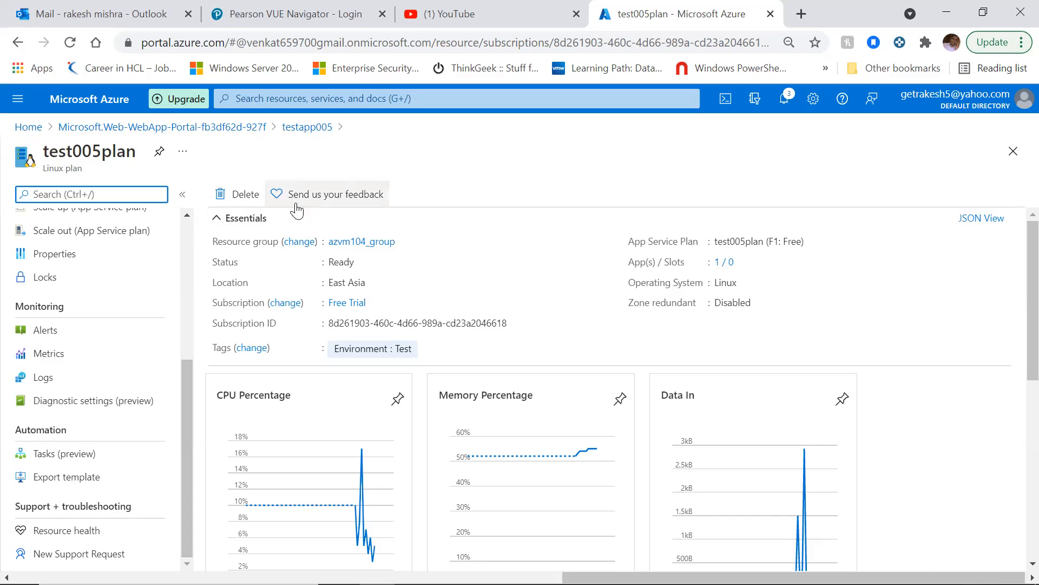
{"action": "left_click", "coordinate": [77, 341]}
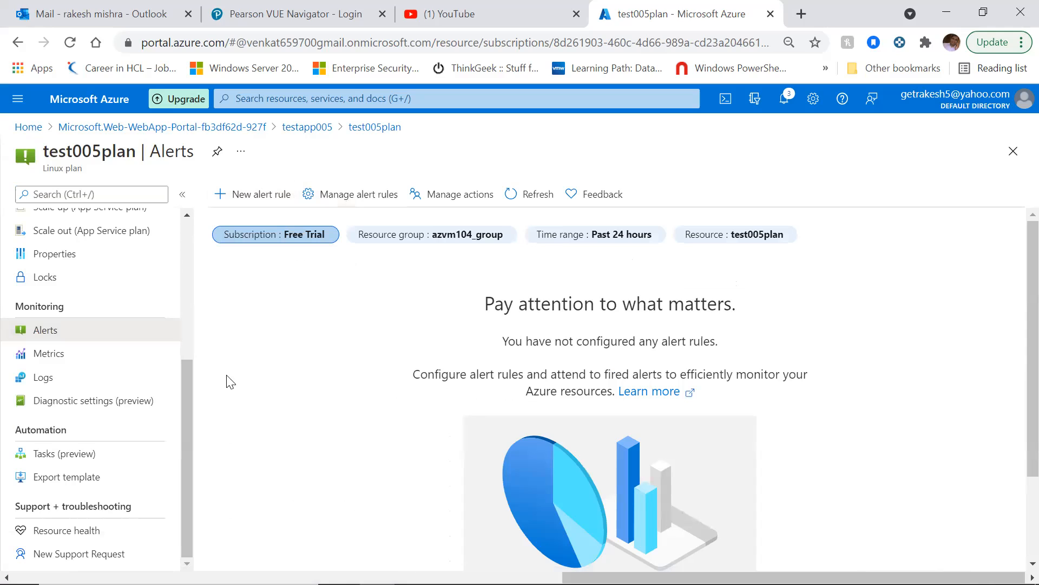
- Glance at test005plan's Metrics and Logs, then go to its Diagnostic settings
{"action": "left_click", "coordinate": [42, 360]}
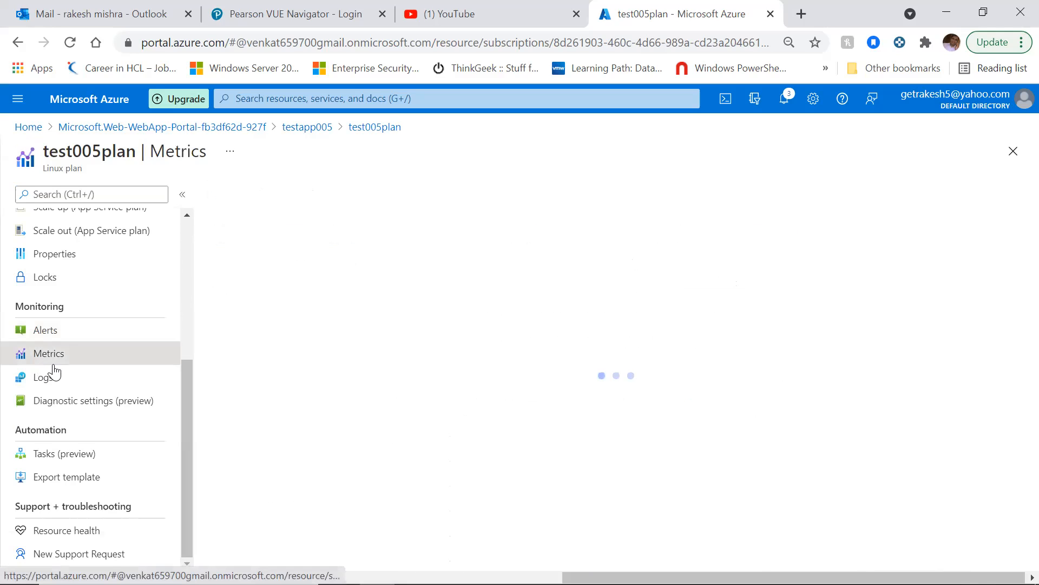
{"action": "left_click", "coordinate": [63, 381]}
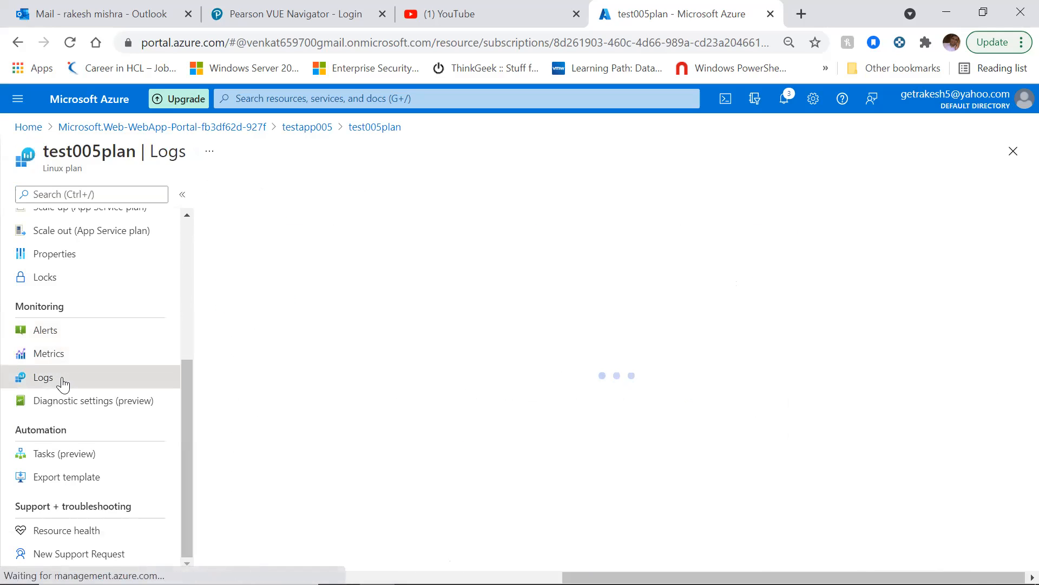
{"action": "left_click", "coordinate": [79, 406]}
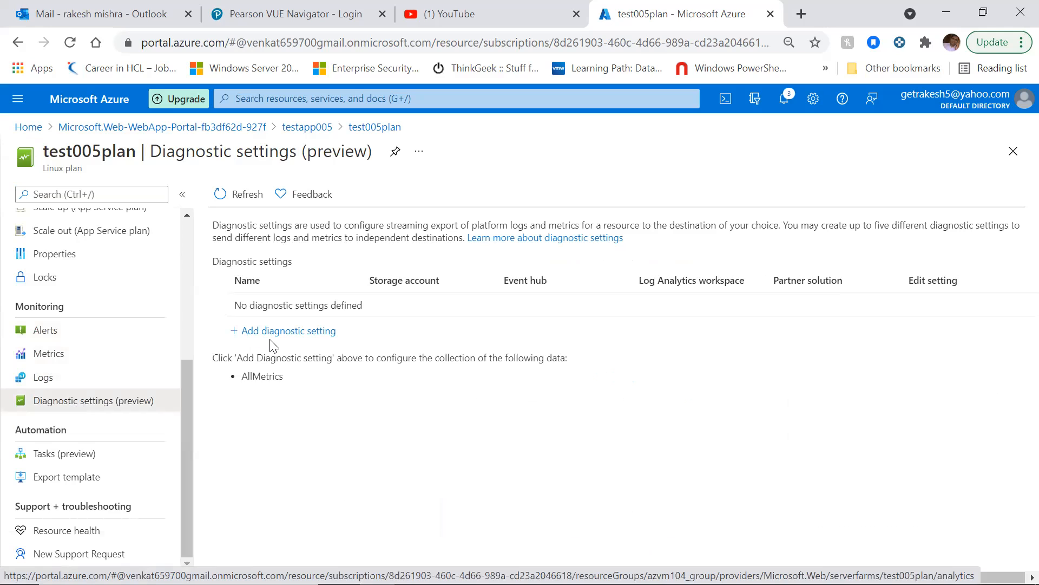
- Start a diagnostic setting named 'cloudadmin', then discard it without saving
{"action": "left_click", "coordinate": [266, 336]}
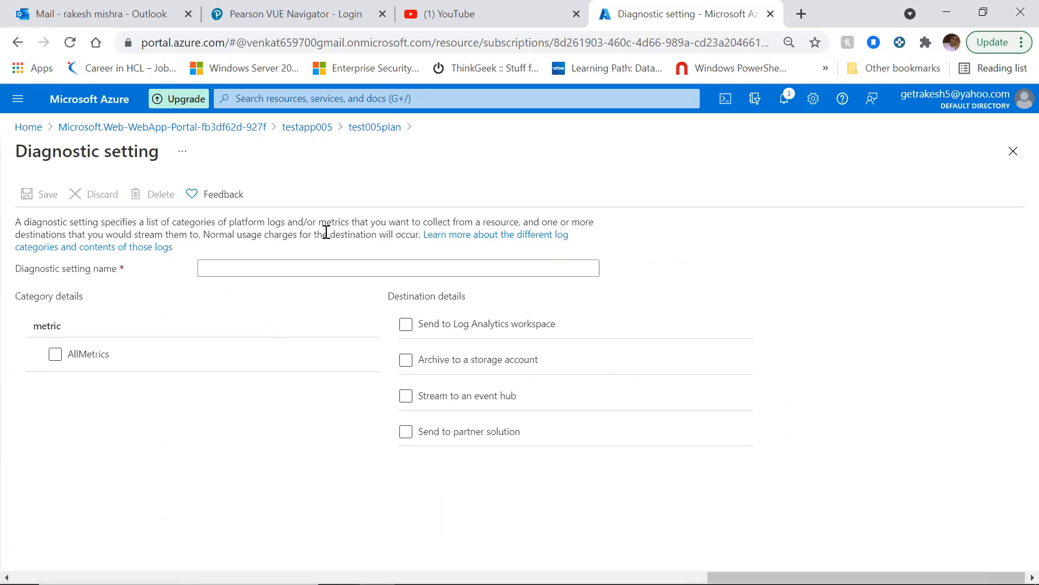
{"action": "left_click", "coordinate": [284, 261]}
{"action": "left_click", "coordinate": [255, 300]}
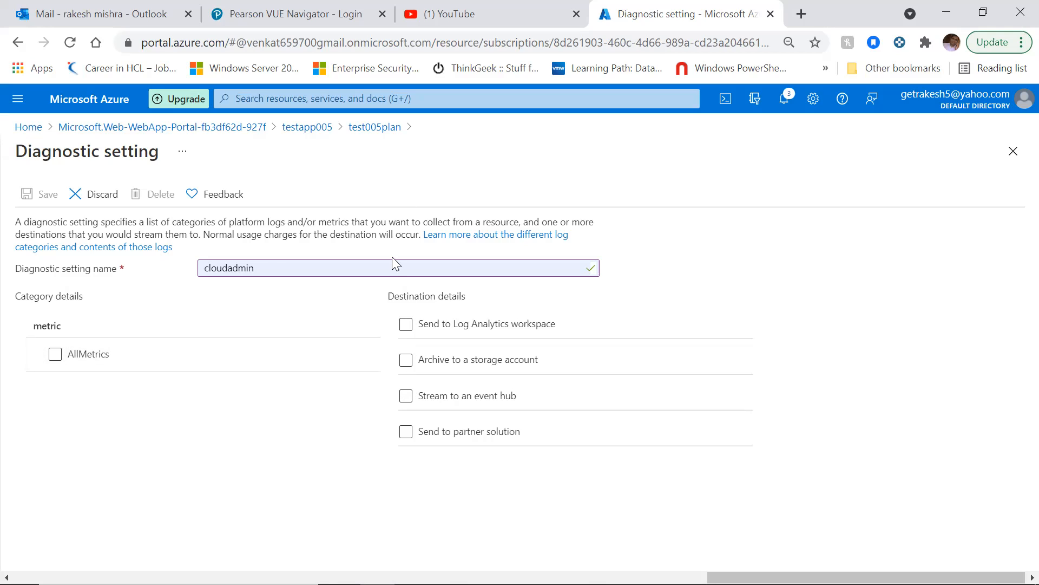
{"action": "left_click", "coordinate": [367, 129]}
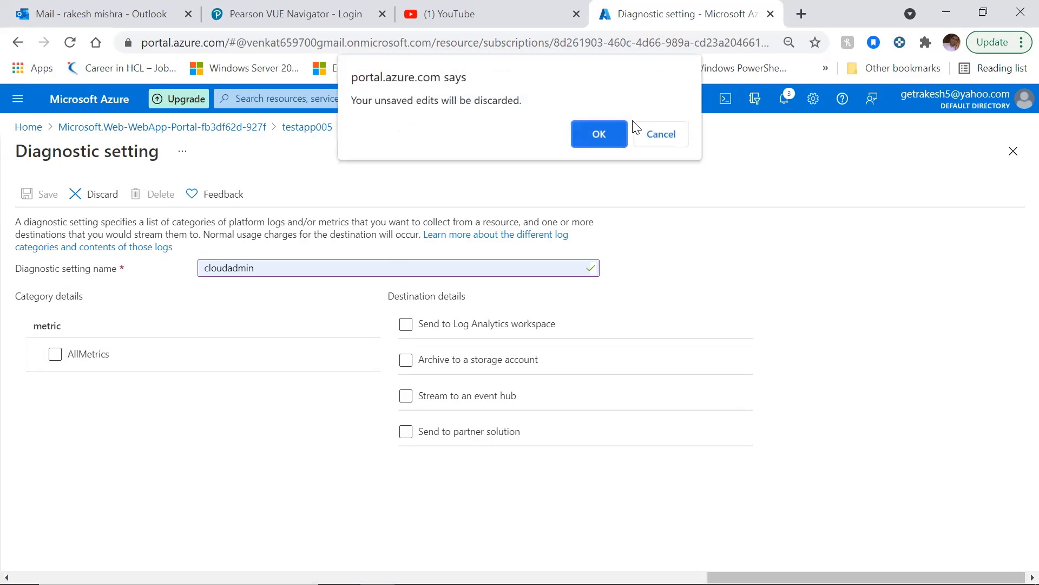
{"action": "left_click", "coordinate": [601, 133]}
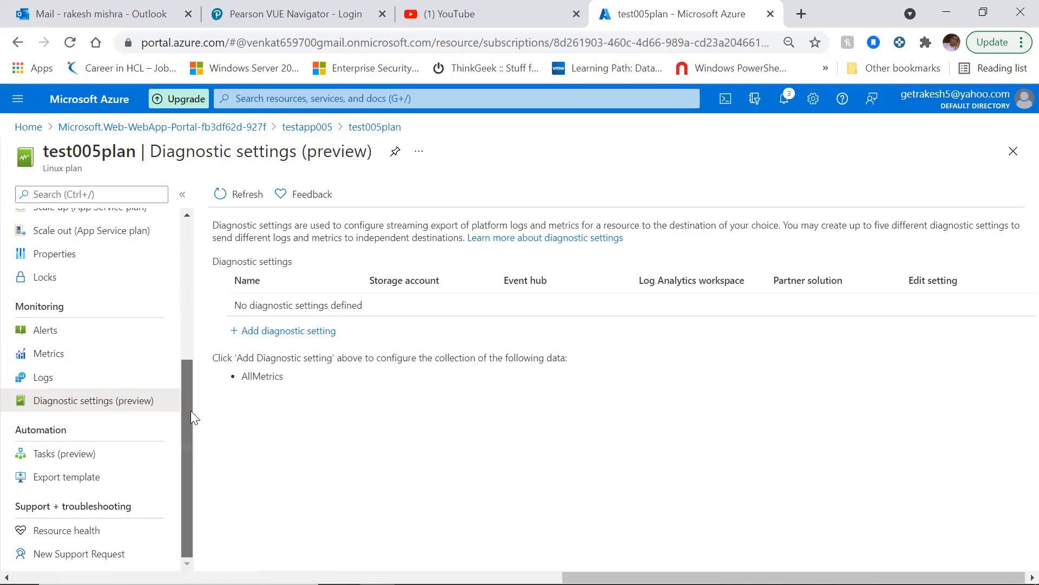
- View test005plan's Resource health (status Unknown) and expand the 09/10/2021 health history event
{"action": "left_click", "coordinate": [58, 531]}
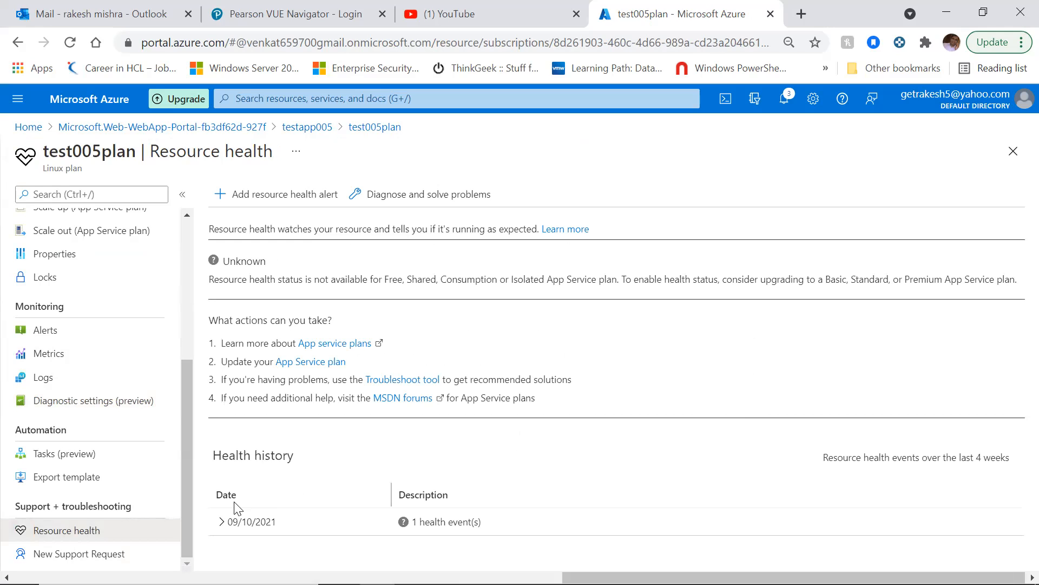
{"action": "left_click", "coordinate": [221, 521]}
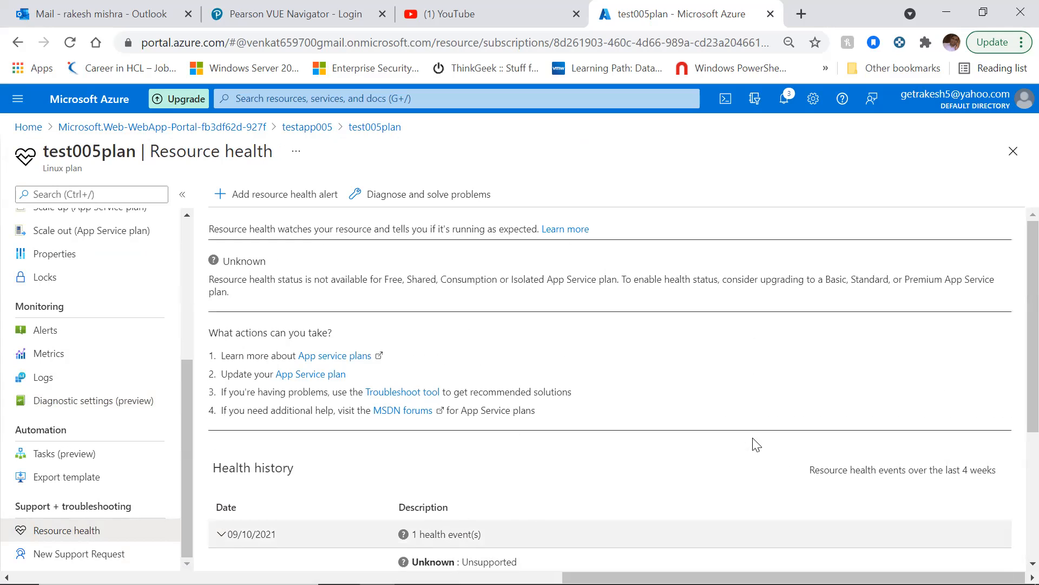
{"action": "scroll", "coordinate": [1016, 303], "scroll_direction": "down", "scroll_amount": 4}
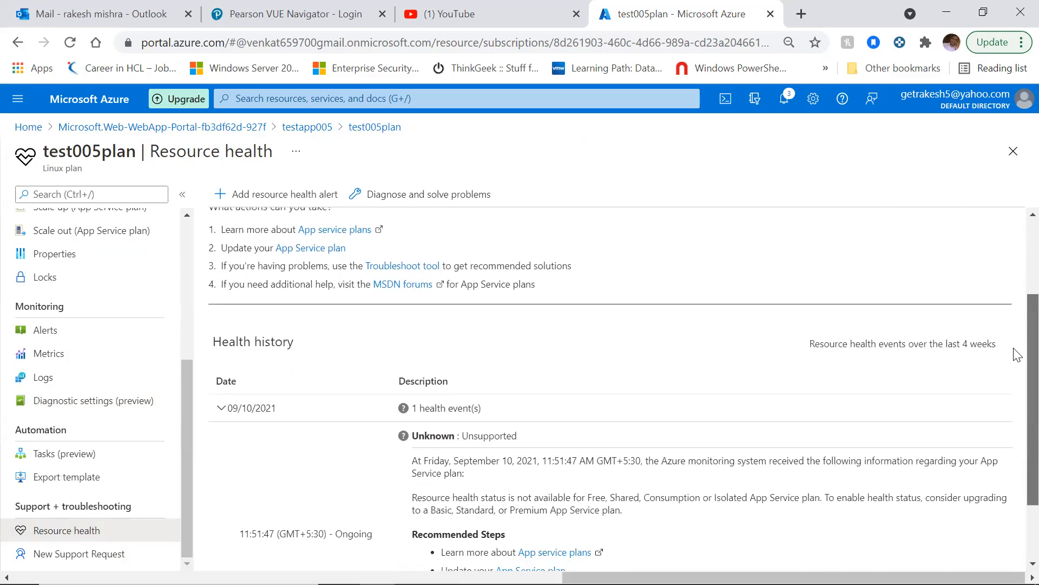
{"action": "scroll", "coordinate": [1016, 374], "scroll_direction": "up", "scroll_amount": 1}
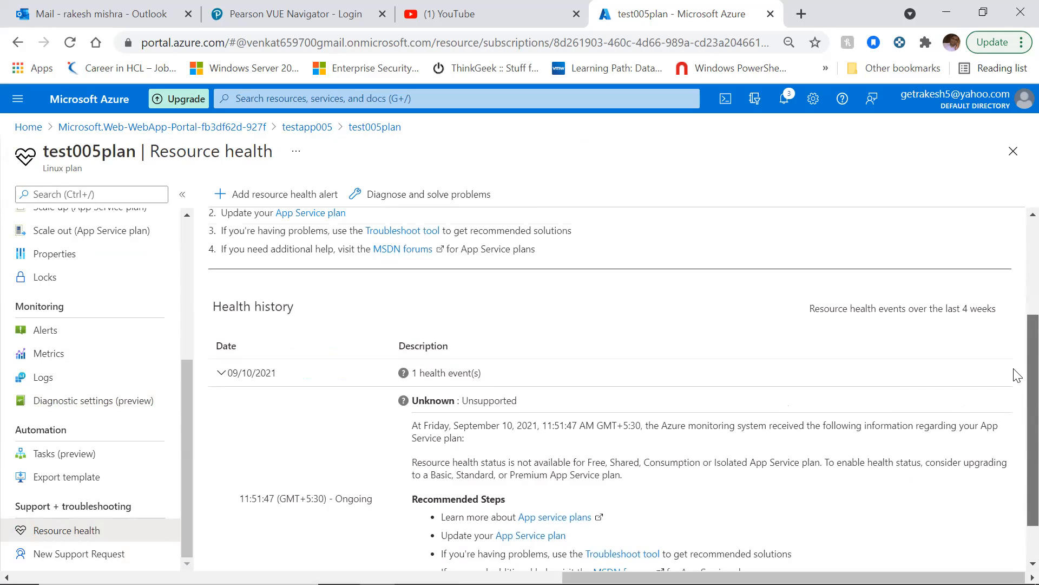
{"action": "scroll", "coordinate": [1017, 375], "scroll_direction": "up", "scroll_amount": 3}
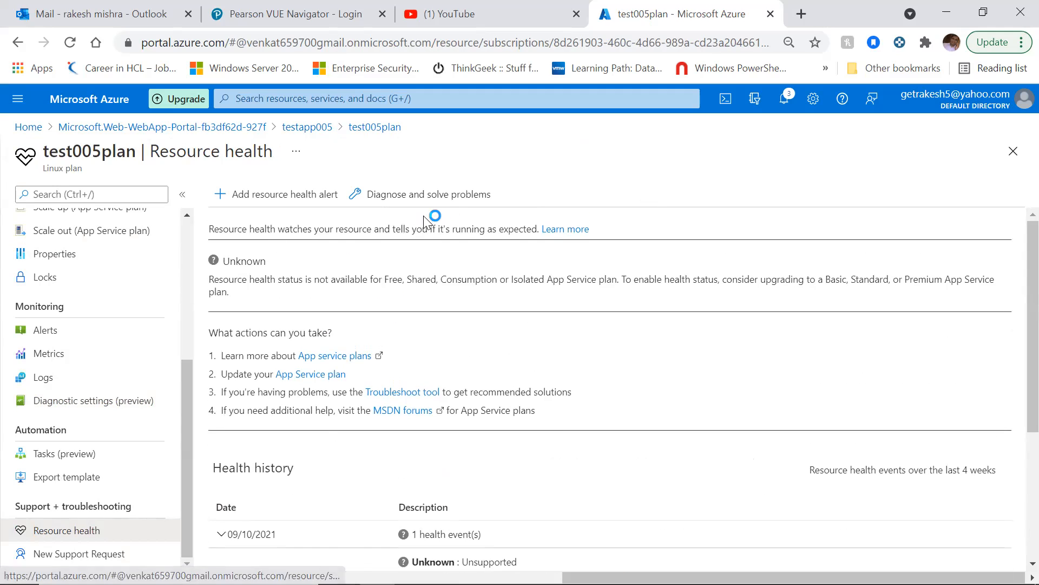
- Begin a Resource Health alert rule, look over its default fields and name box, then close the form
{"action": "left_click", "coordinate": [271, 196]}
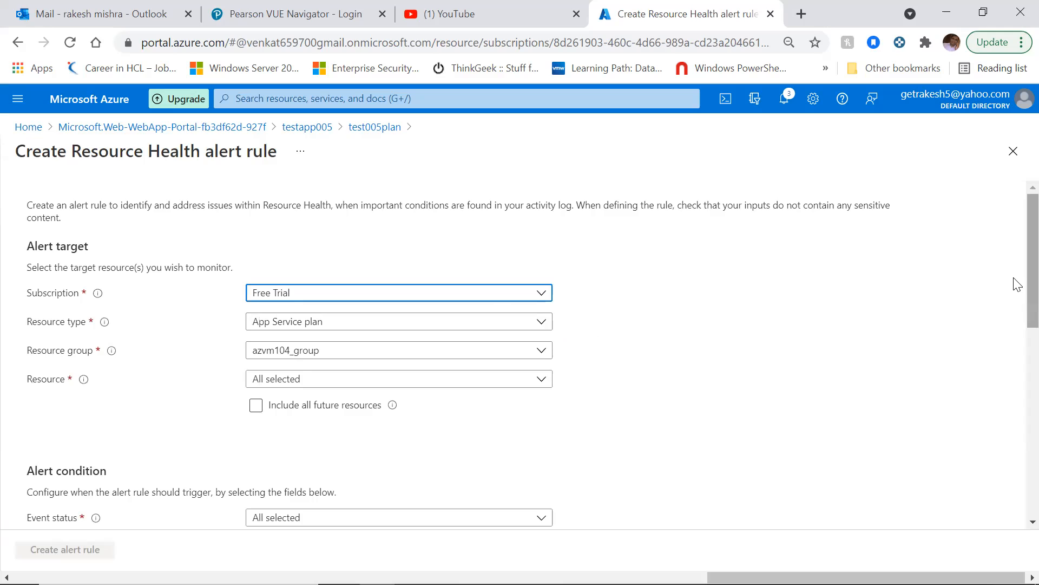
{"action": "scroll", "coordinate": [1017, 374], "scroll_direction": "down", "scroll_amount": 5}
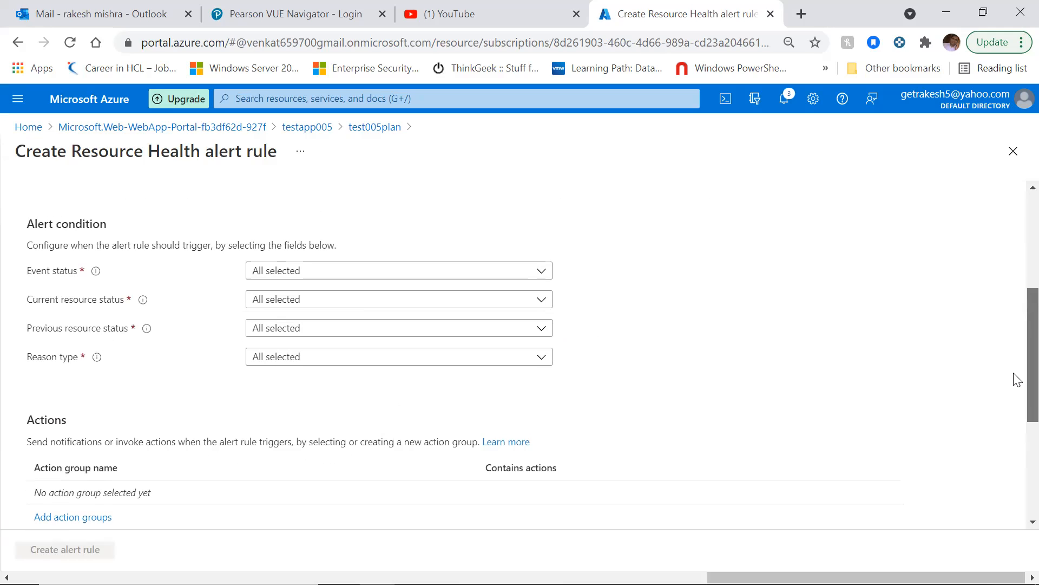
{"action": "scroll", "coordinate": [1016, 379], "scroll_direction": "down", "scroll_amount": 5}
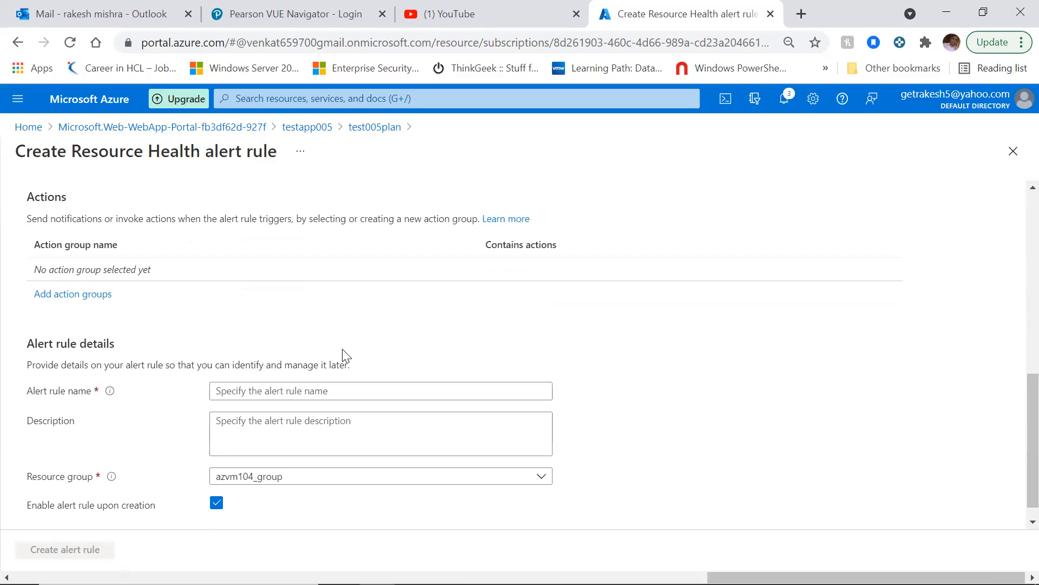
{"action": "left_click", "coordinate": [251, 390]}
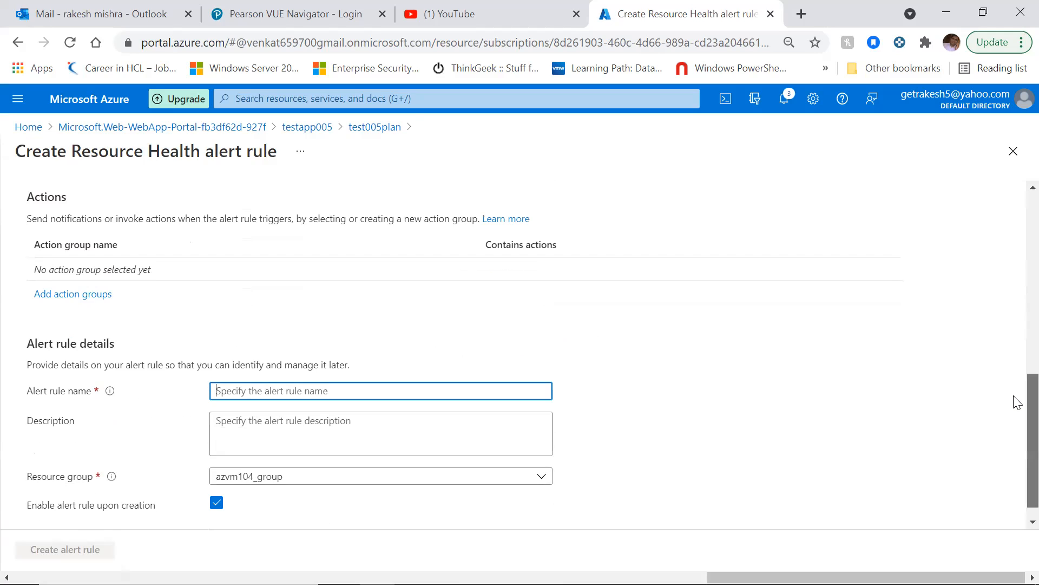
{"action": "scroll", "coordinate": [1014, 401], "scroll_direction": "up", "scroll_amount": 2}
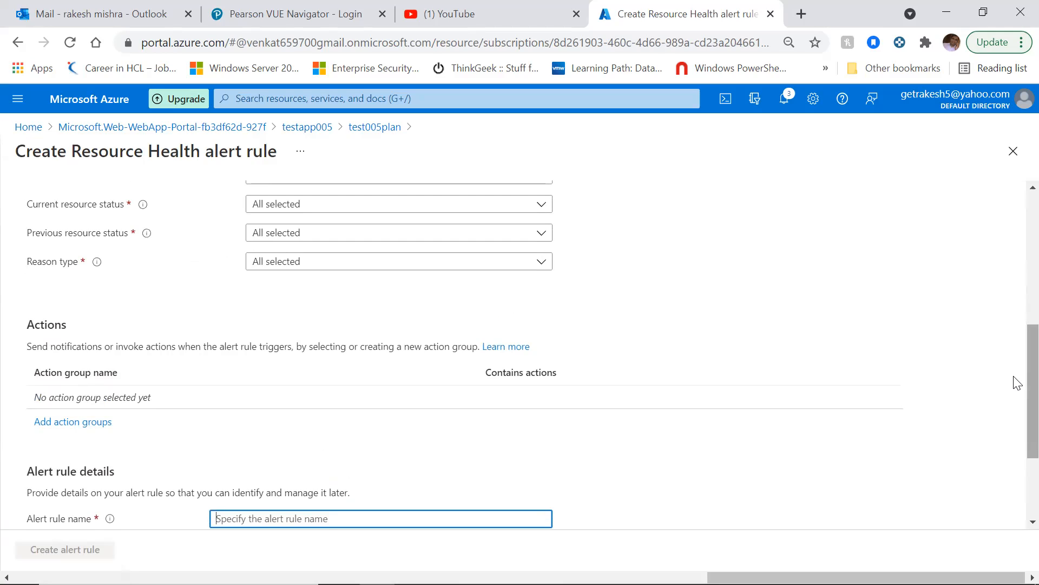
{"action": "scroll", "coordinate": [1015, 352], "scroll_direction": "up", "scroll_amount": 2}
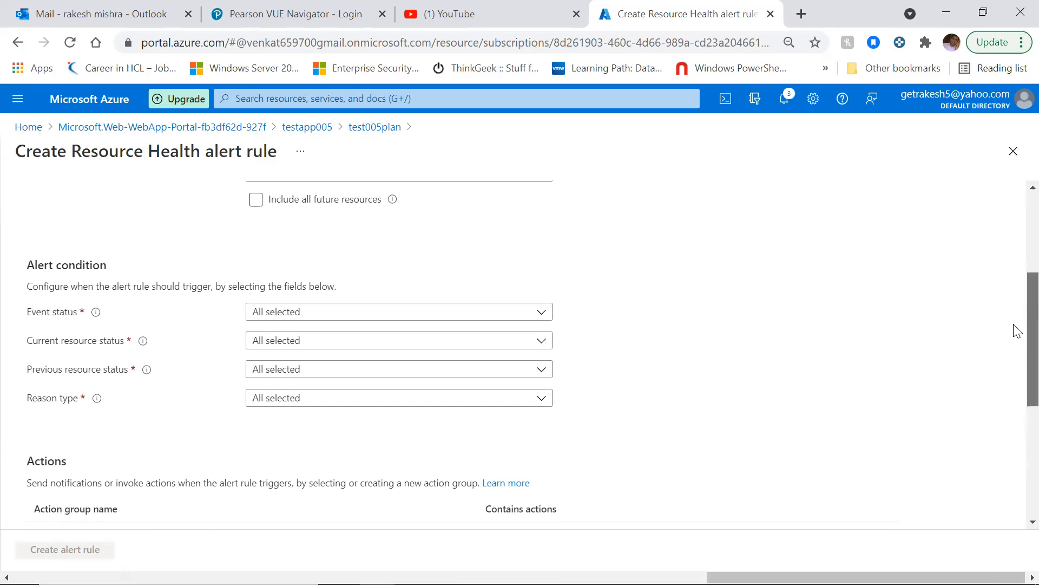
{"action": "scroll", "coordinate": [1015, 301], "scroll_direction": "up", "scroll_amount": 4}
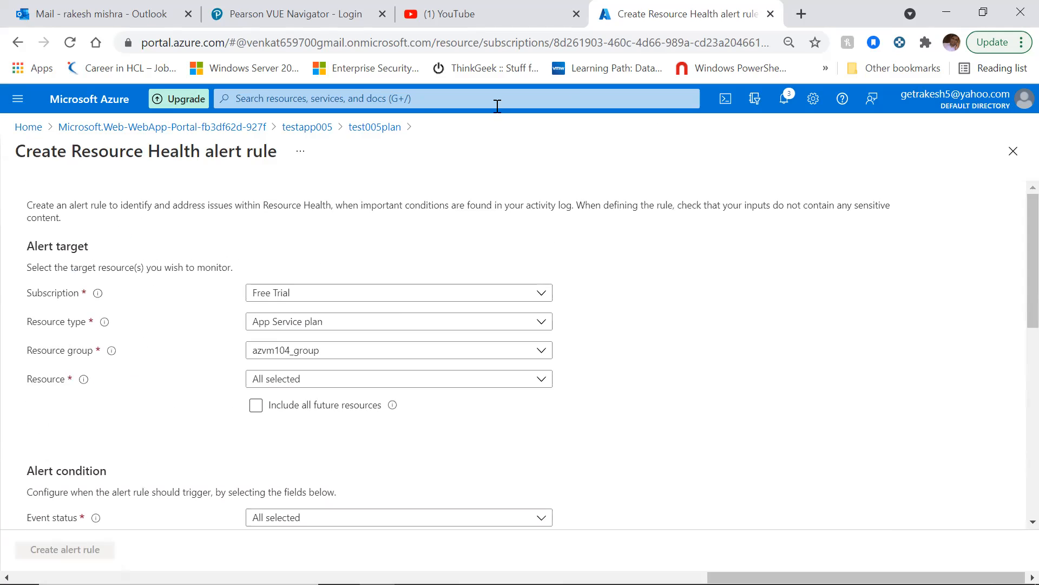
{"action": "left_click", "coordinate": [373, 127]}
- Discard the unfinished alert rule and go to test005plan's Locks page
{"action": "left_click", "coordinate": [583, 131]}
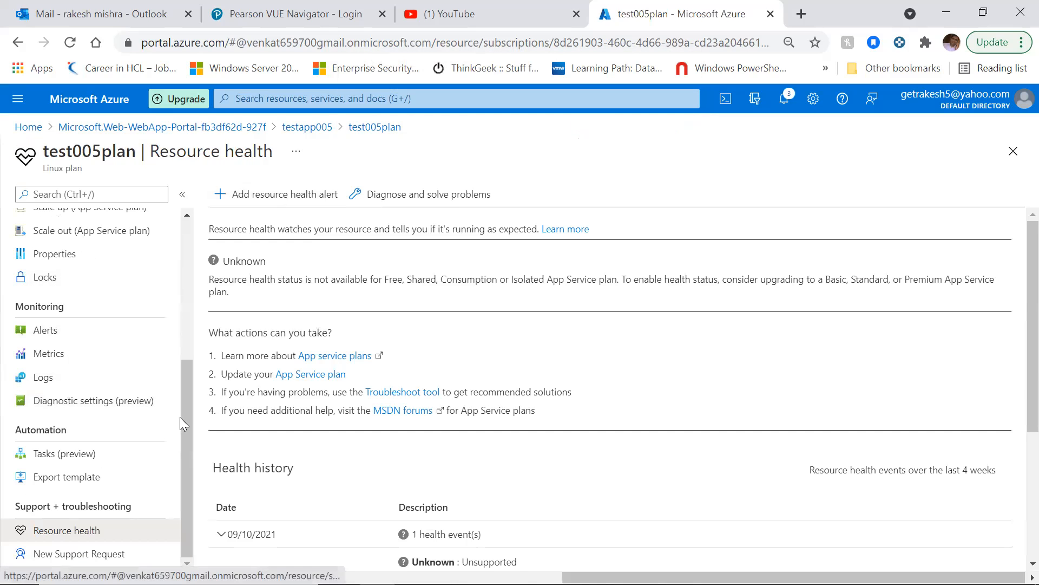
{"action": "left_click_drag", "start_coordinate": [183, 423], "coordinate": [186, 336]}
{"action": "left_click", "coordinate": [63, 425]}
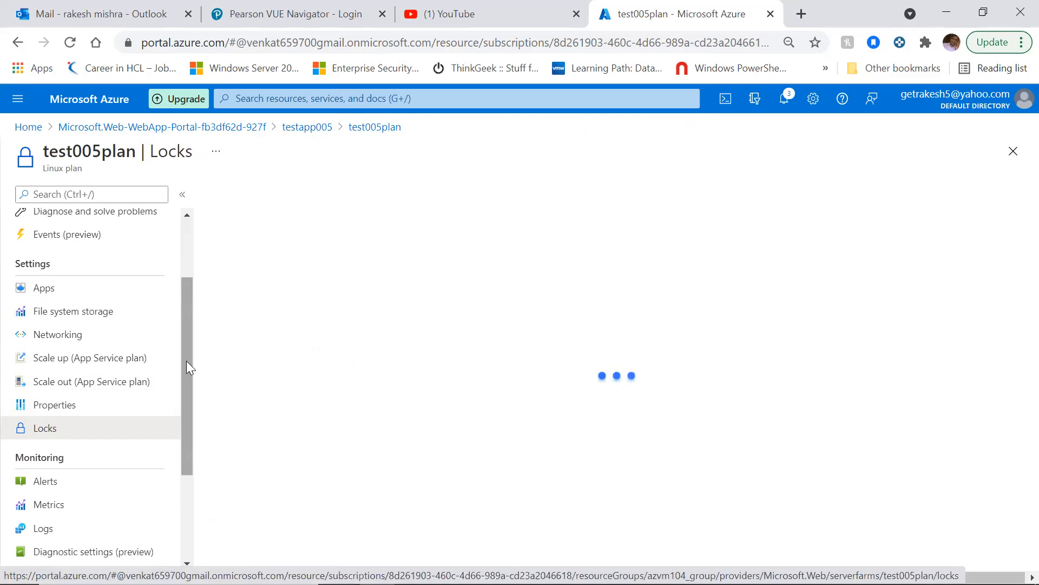
{"action": "left_click_drag", "start_coordinate": [186, 360], "coordinate": [187, 361]}
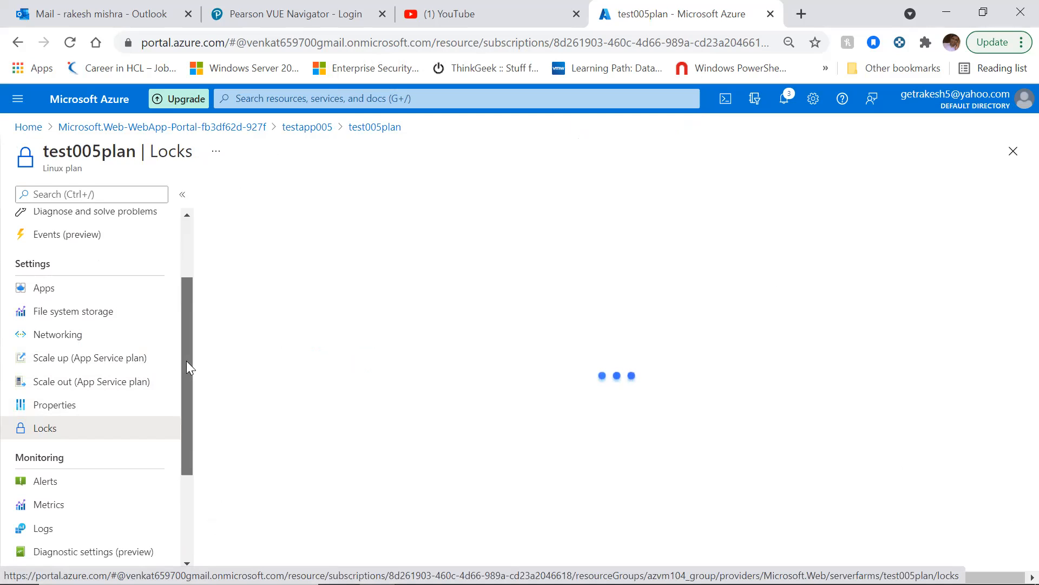
{"action": "left_click_drag", "start_coordinate": [186, 361], "coordinate": [183, 268]}
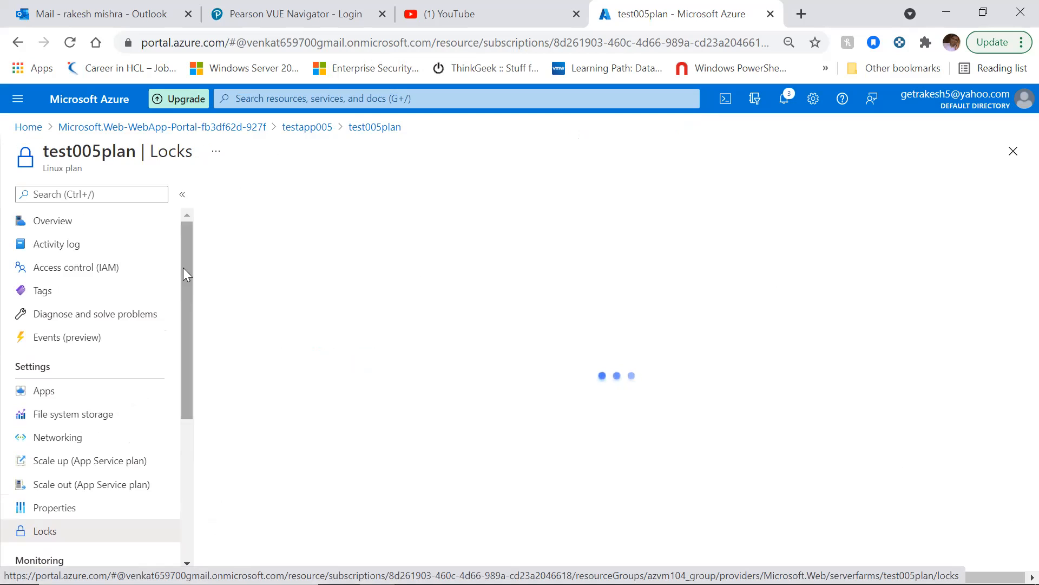
- Check the apps on test005plan, then view its Activity log with one succeeded Update hosting plan operation
{"action": "left_click", "coordinate": [56, 399]}
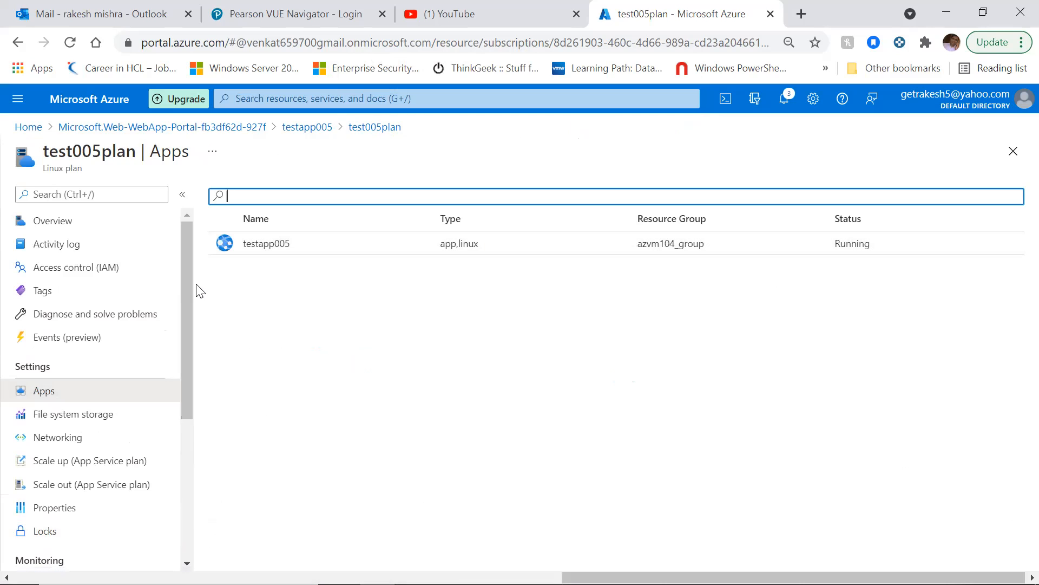
{"action": "left_click", "coordinate": [68, 232]}
{"action": "left_click", "coordinate": [70, 243]}
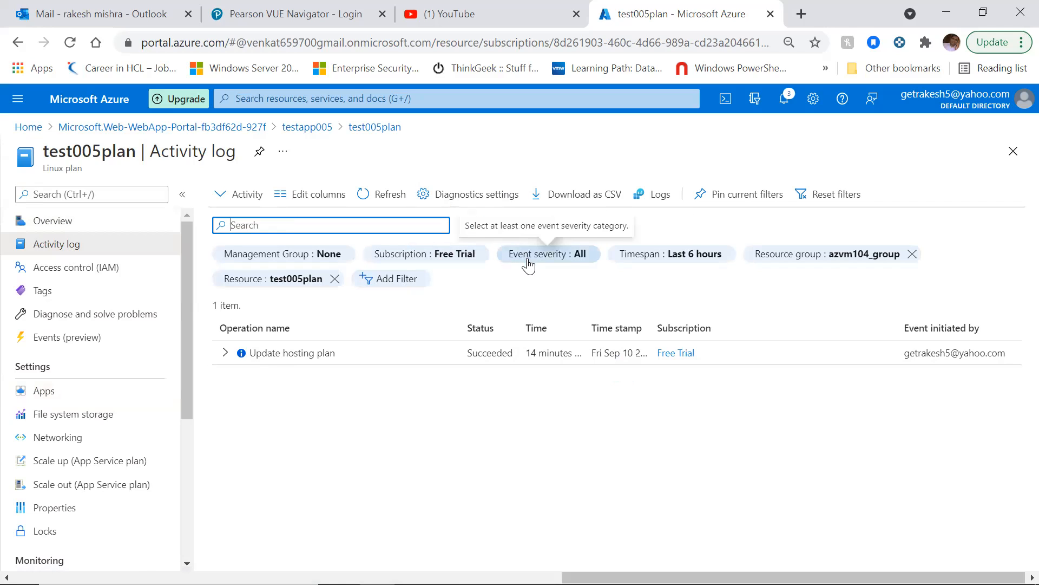
- Inspect the latest Update hosting plan event's JSON and change history, then return to the test005plan overview
{"action": "left_click", "coordinate": [226, 353]}
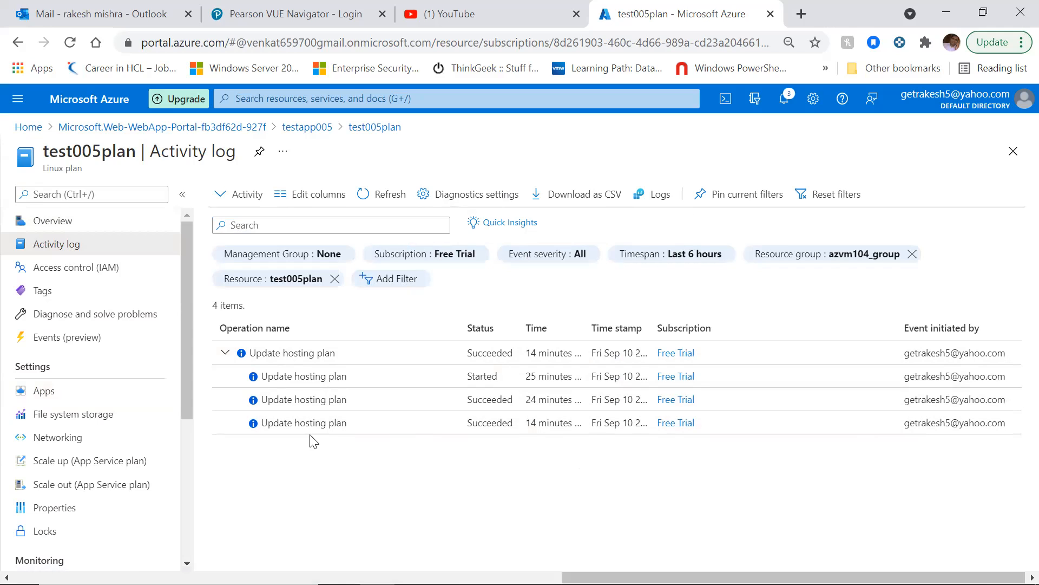
{"action": "left_click", "coordinate": [334, 425]}
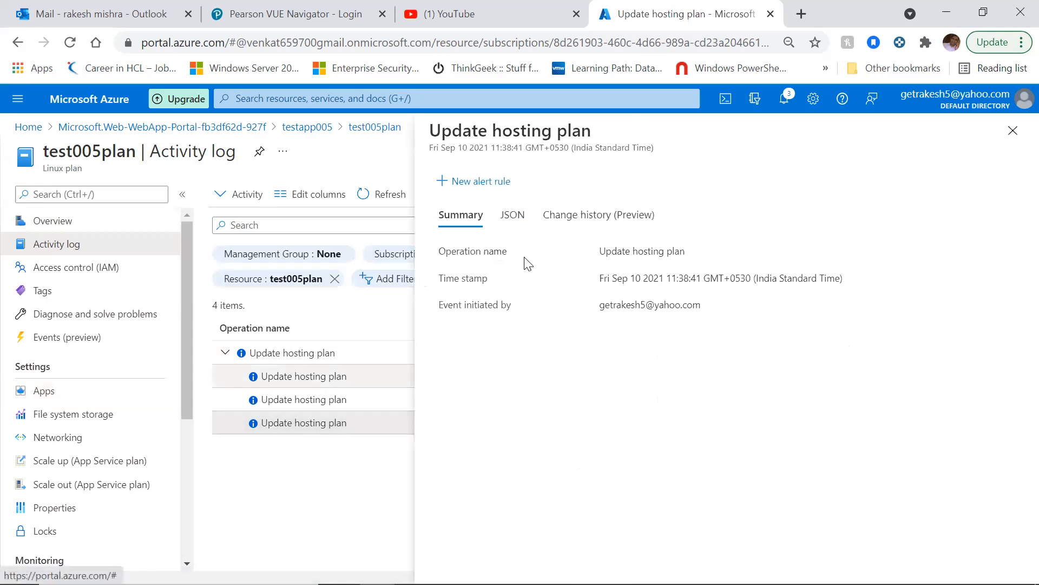
{"action": "left_click", "coordinate": [514, 225]}
{"action": "left_click", "coordinate": [607, 225]}
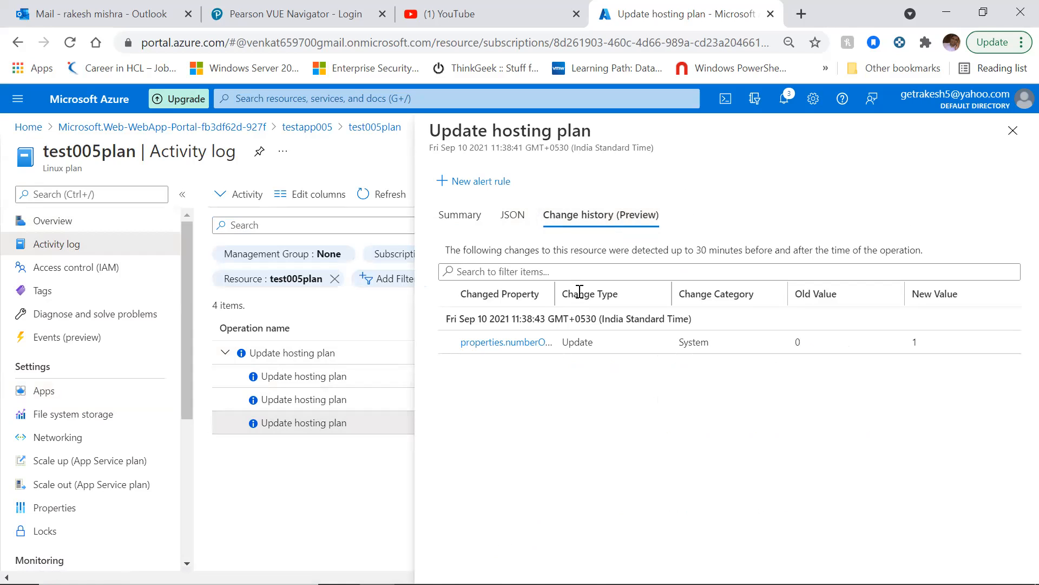
{"action": "left_click", "coordinate": [1013, 131]}
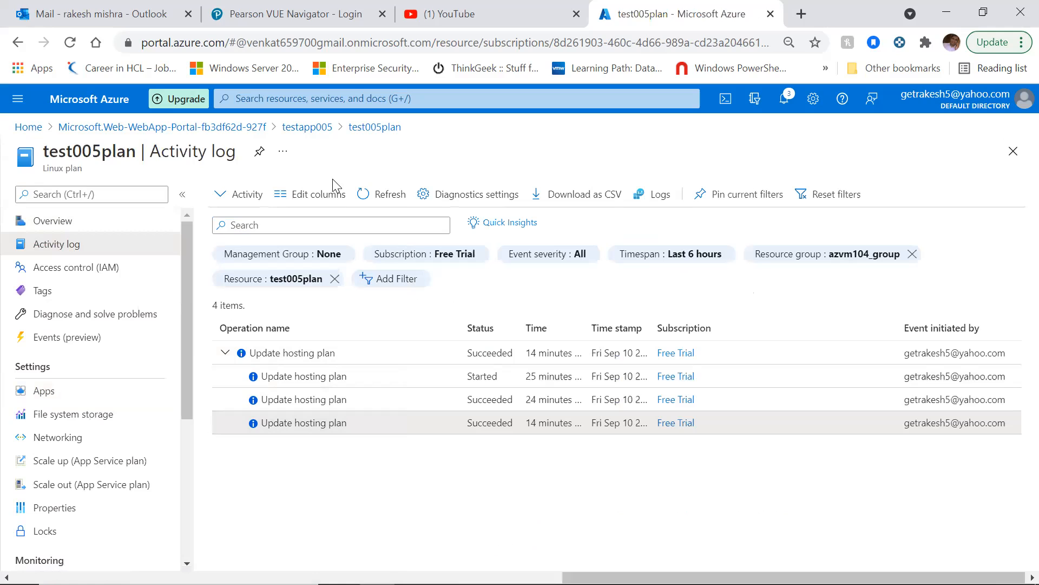
{"action": "left_click", "coordinate": [74, 230]}
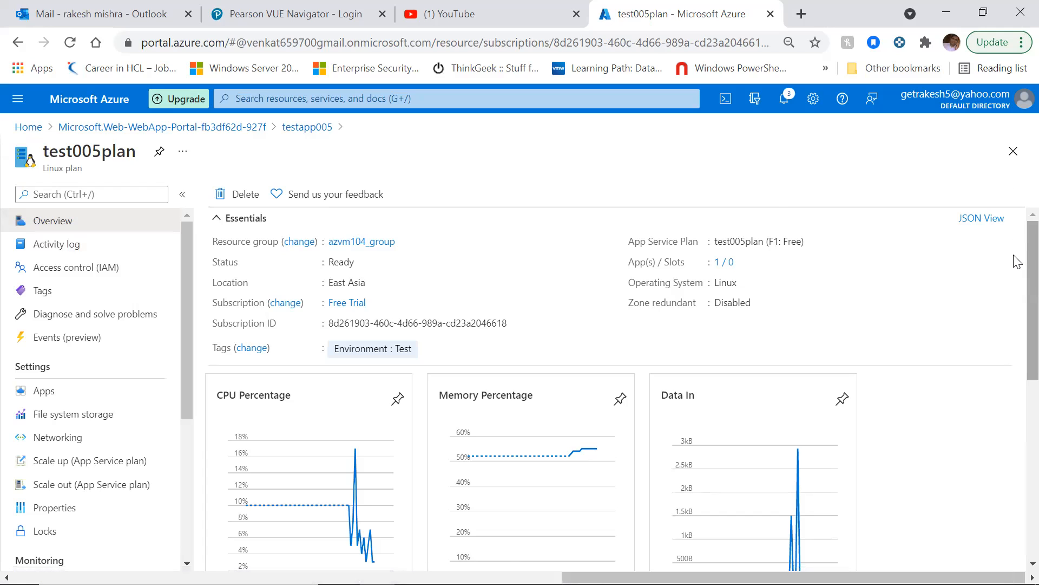
- Return to the Azure Home page and scroll down through recent resources, Navigate and Tools
{"action": "left_click", "coordinate": [35, 130]}
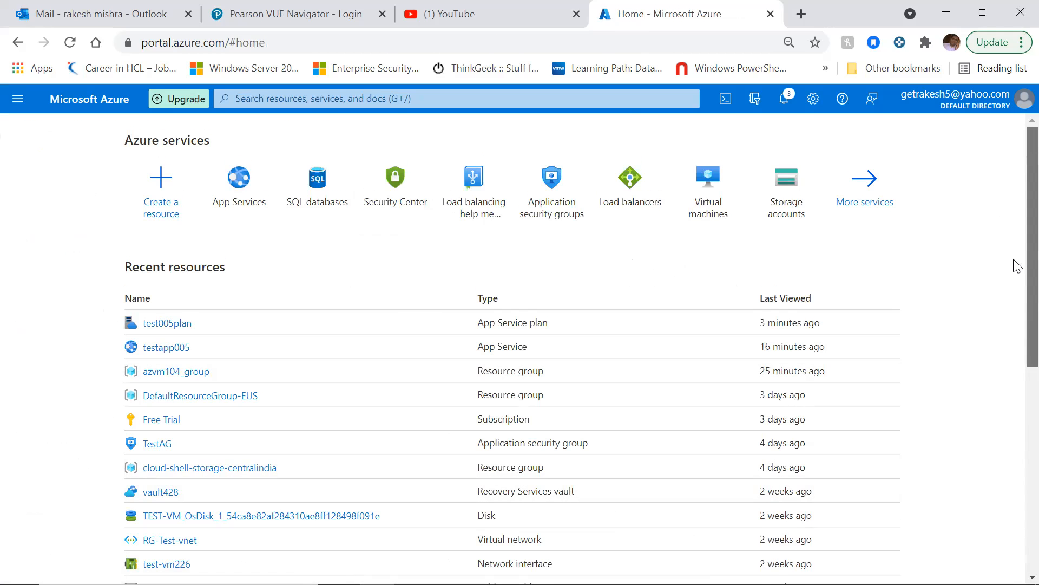
{"action": "scroll", "coordinate": [1017, 265], "scroll_direction": "down", "scroll_amount": 2}
{"action": "left_click_drag", "start_coordinate": [1017, 306], "coordinate": [1017, 437]}
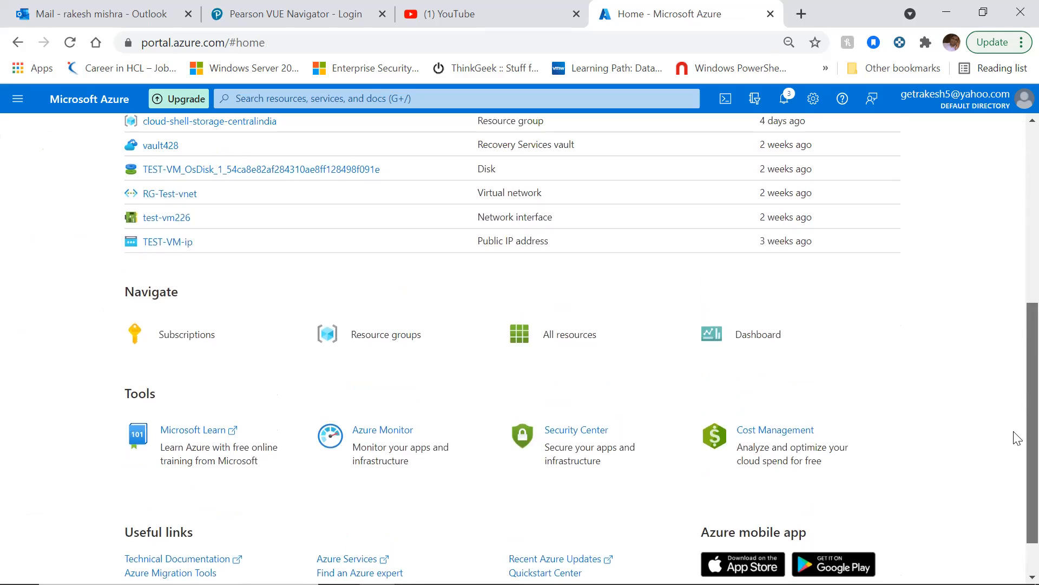
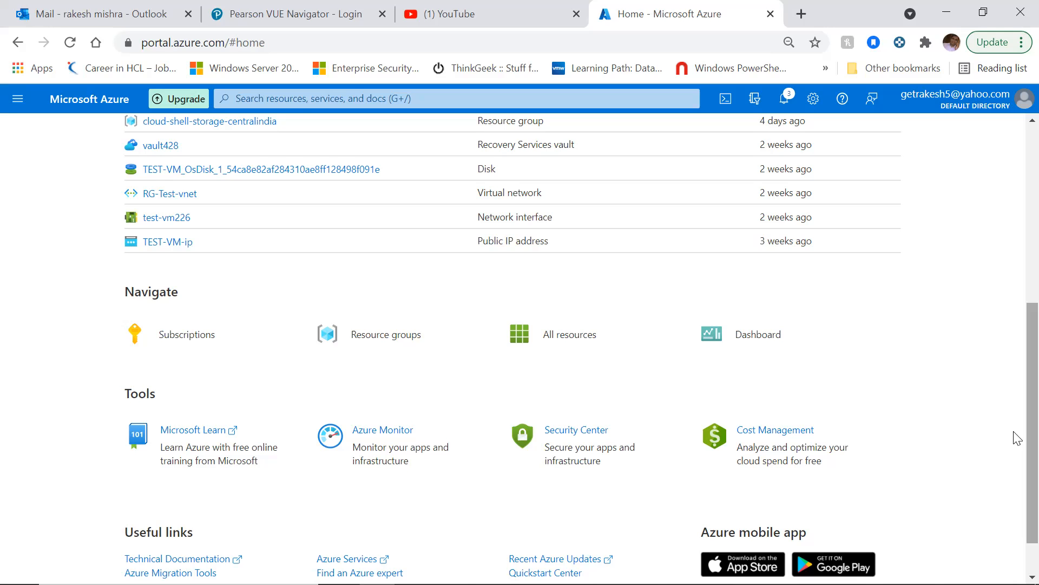
- Scroll the Home page back to the top, showing Azure services and recent test005plan and testapp005
{"action": "scroll", "coordinate": [1016, 412], "scroll_direction": "up", "scroll_amount": 4}
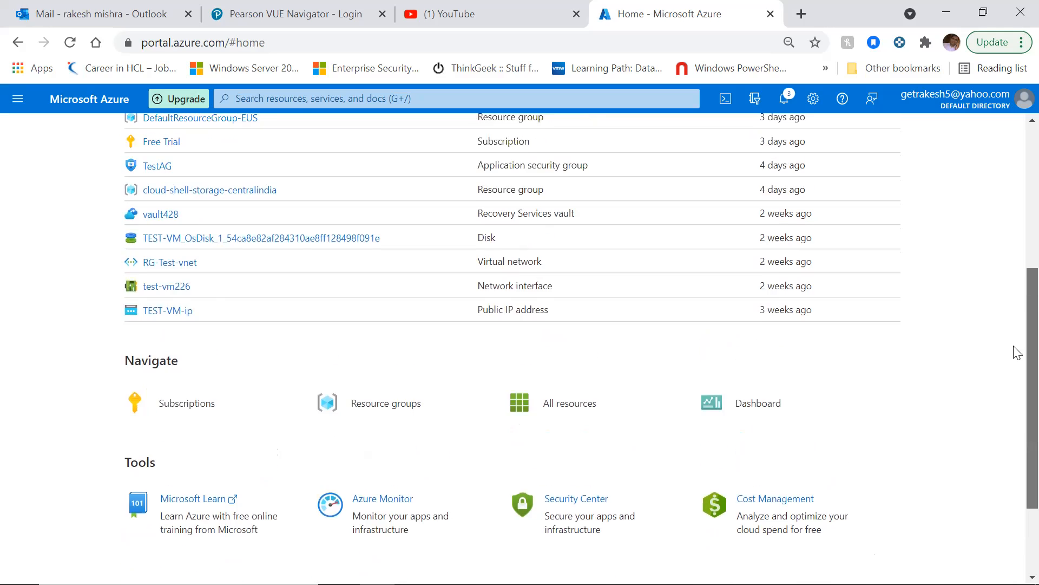
{"action": "scroll", "coordinate": [1018, 260], "scroll_direction": "up", "scroll_amount": 3}
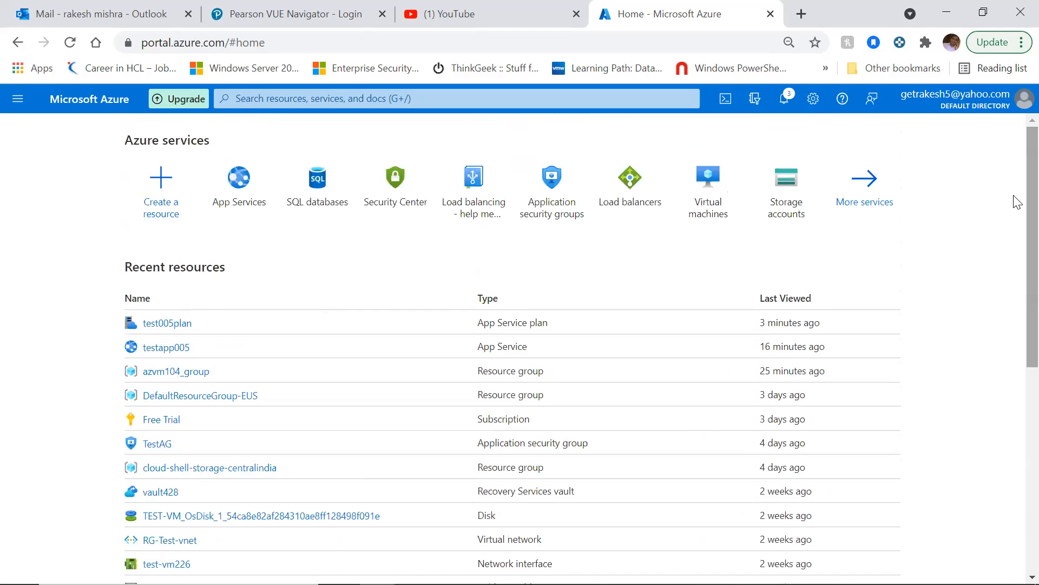